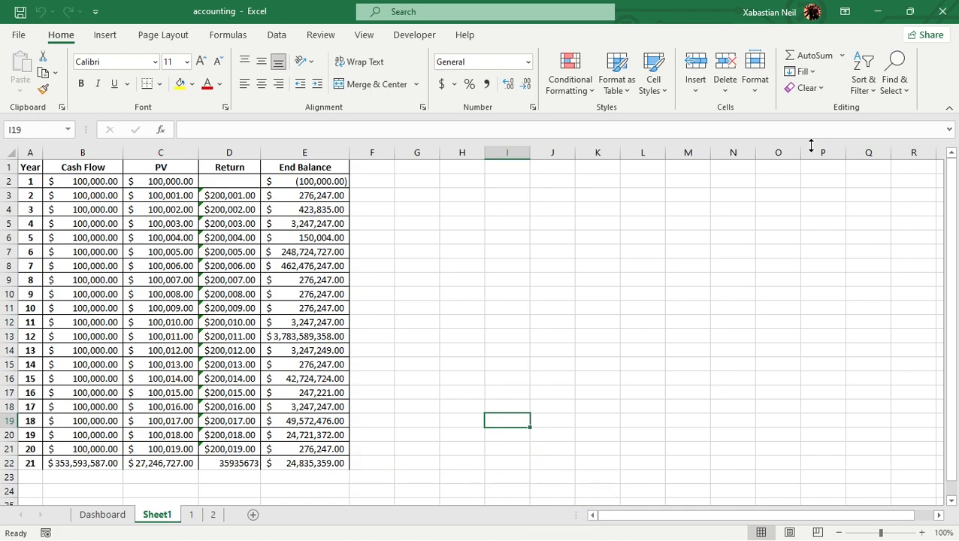
Try to increase the decimal places across the whole accounting table A1:E22, including its headers
click(422, 238)
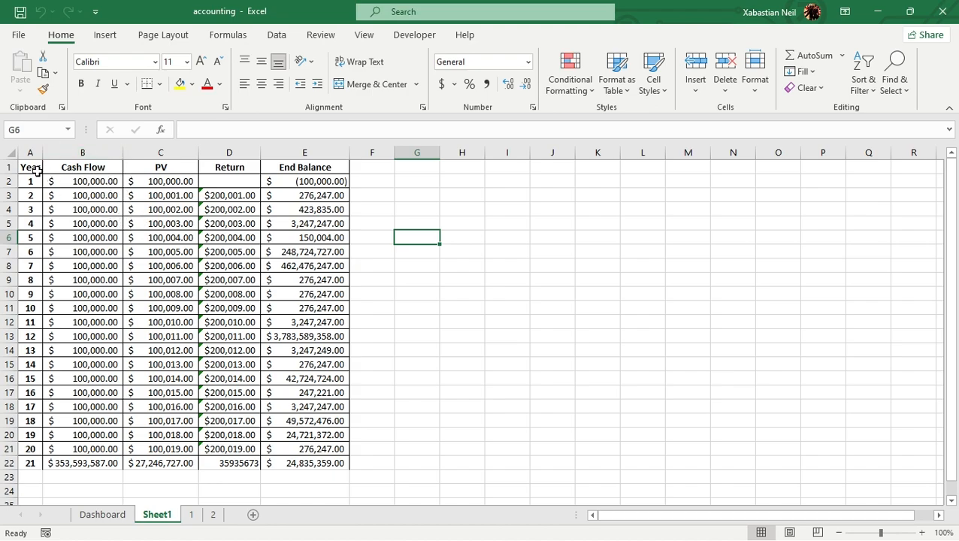
drag(24, 171, 346, 466)
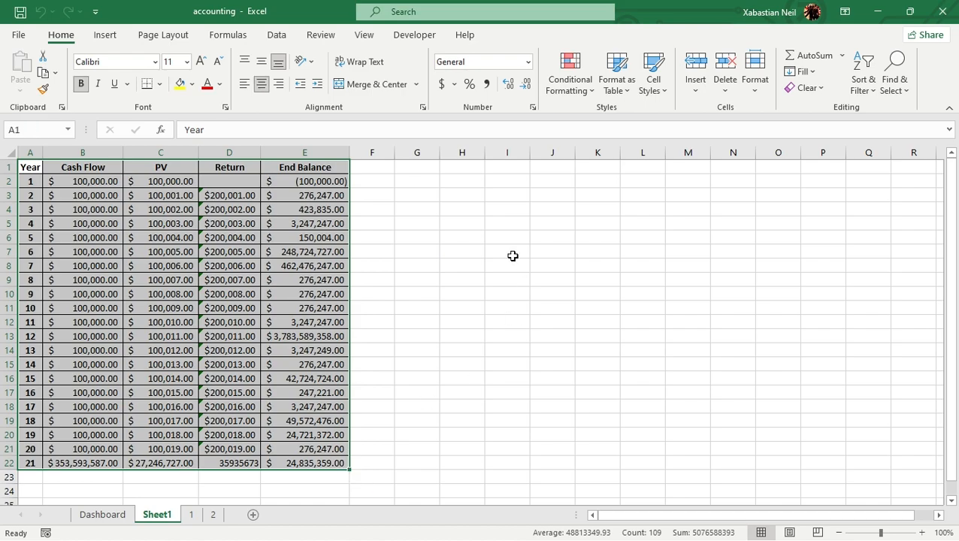
click(507, 84)
click(490, 265)
Format the amounts in B2:E22 to show no decimal places
drag(336, 462, 95, 182)
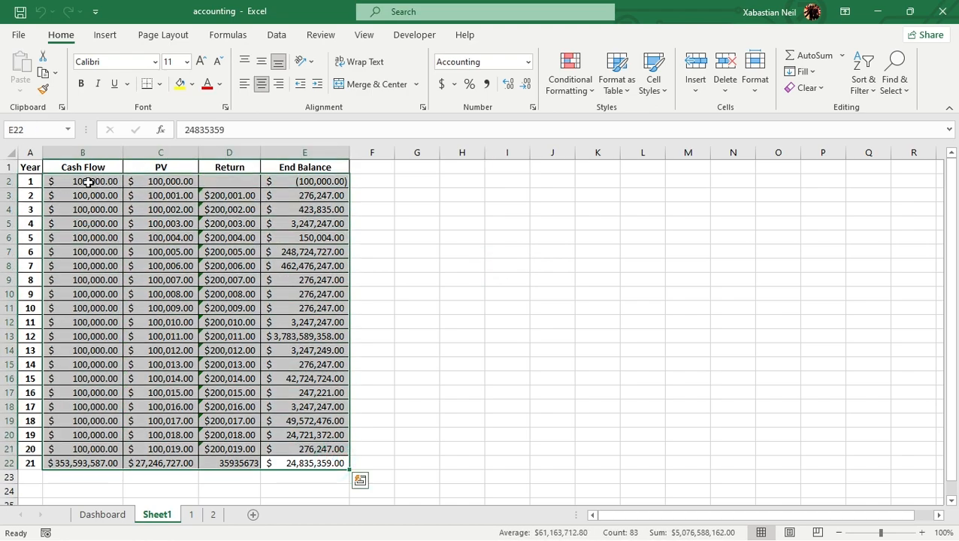
click(508, 84)
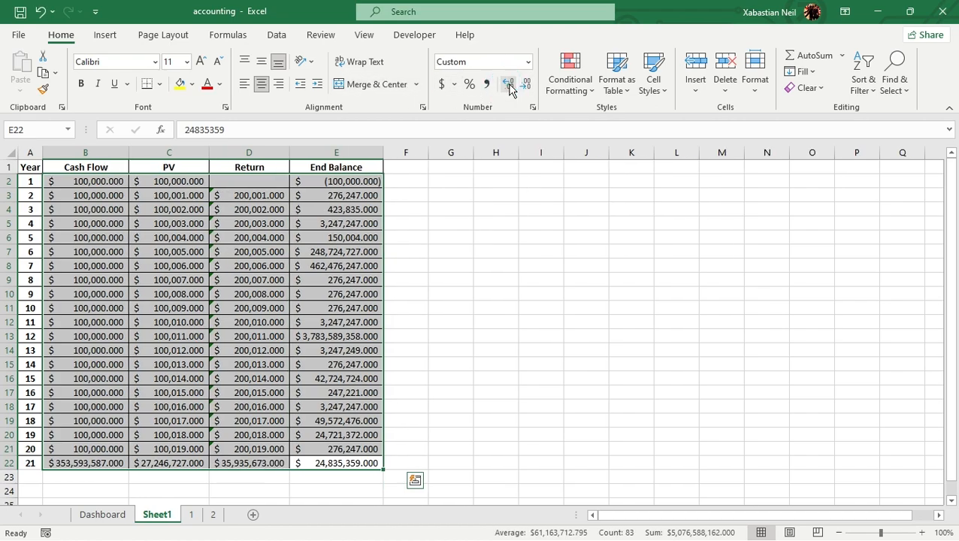
click(526, 85)
click(526, 84)
click(526, 85)
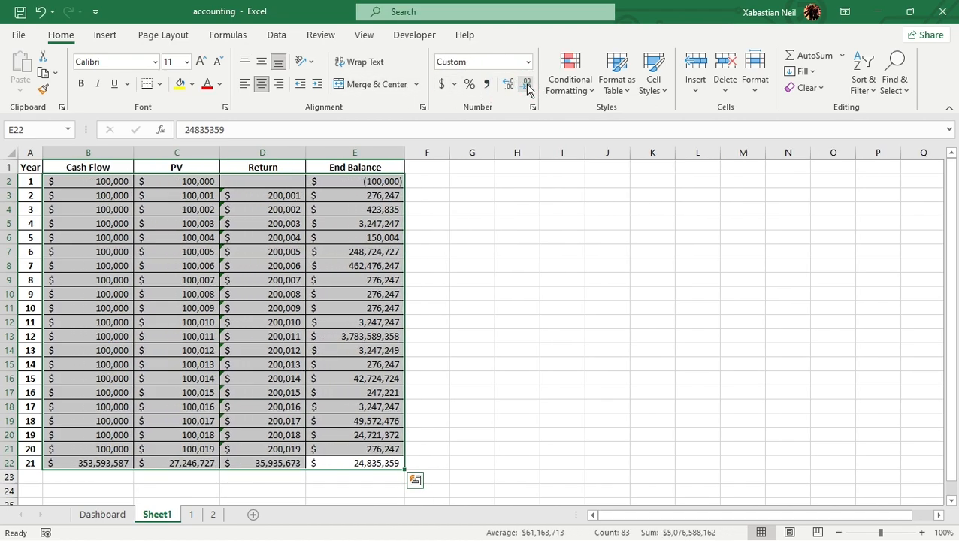
click(464, 294)
click(613, 337)
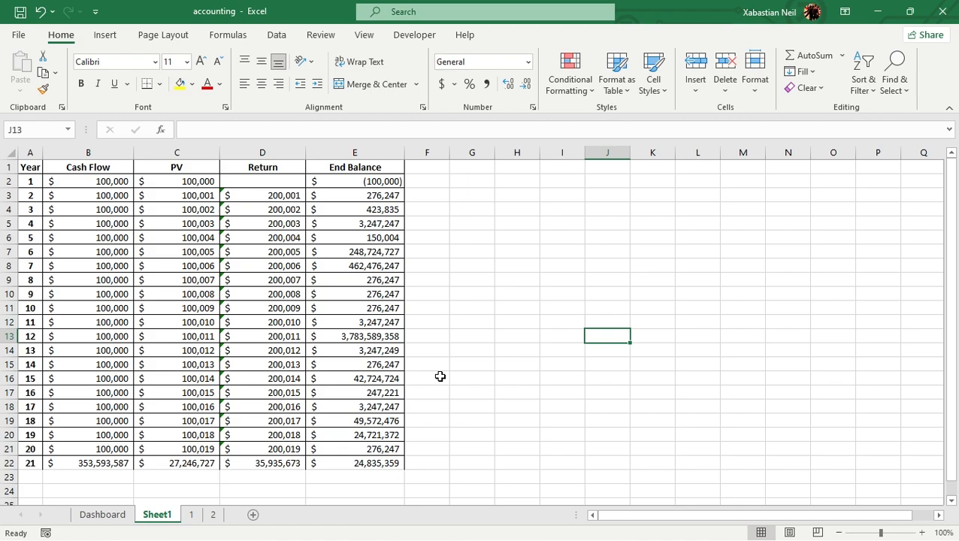
click(389, 466)
drag(389, 466, 36, 165)
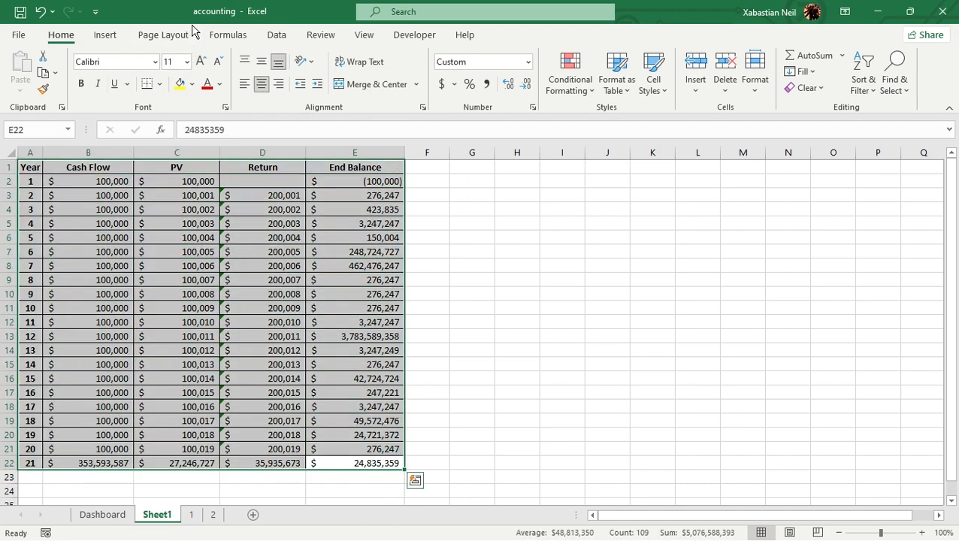
click(277, 35)
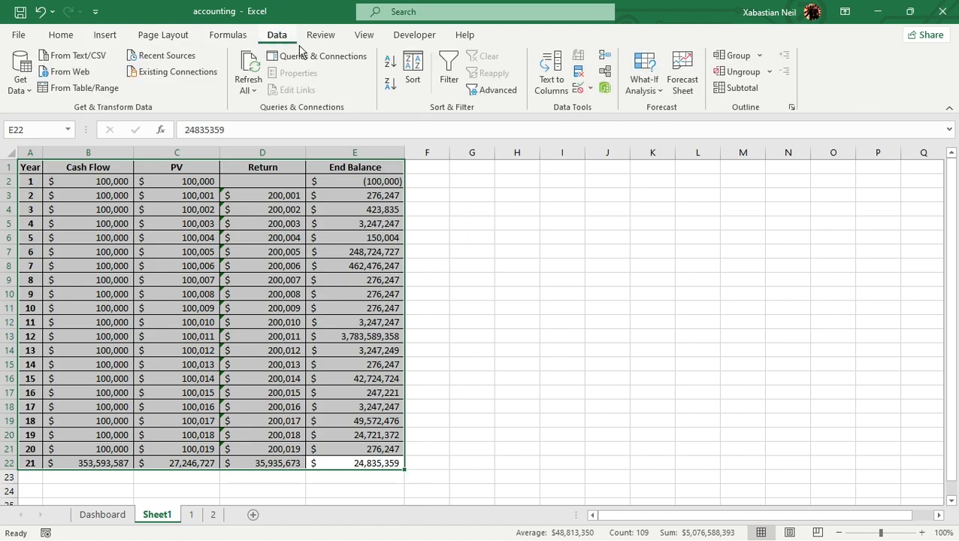
click(105, 35)
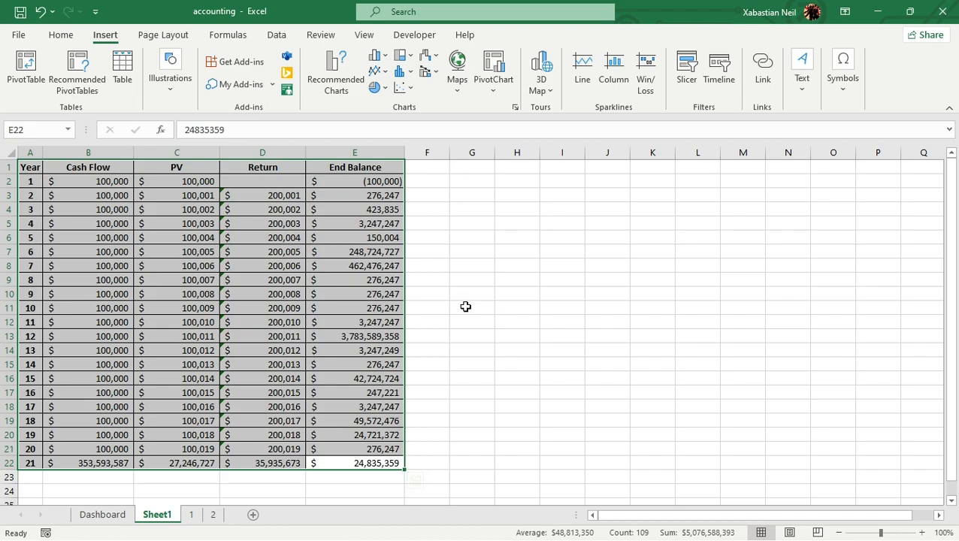
key(ctrl+t)
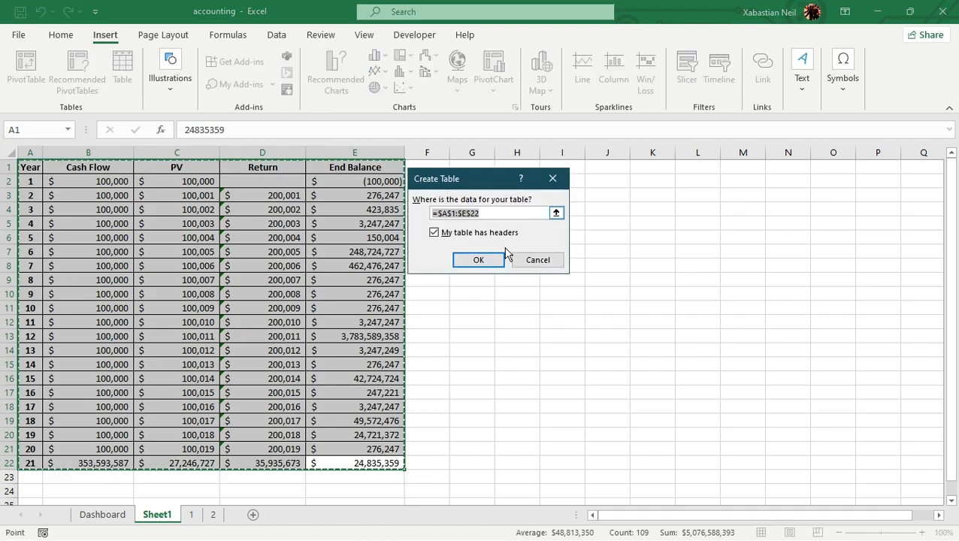
click(560, 180)
click(496, 290)
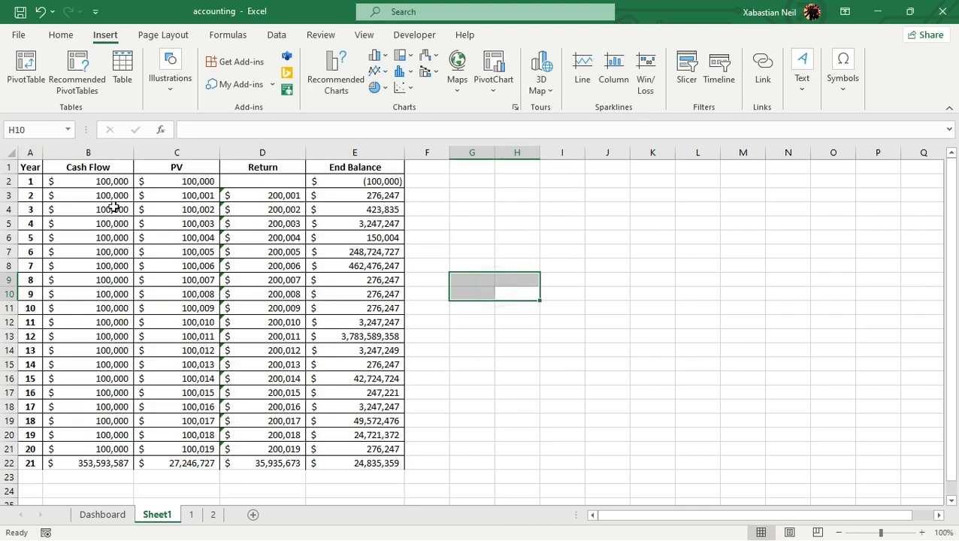
click(382, 424)
drag(382, 423, 139, 236)
click(460, 313)
drag(372, 475, 76, 193)
click(537, 332)
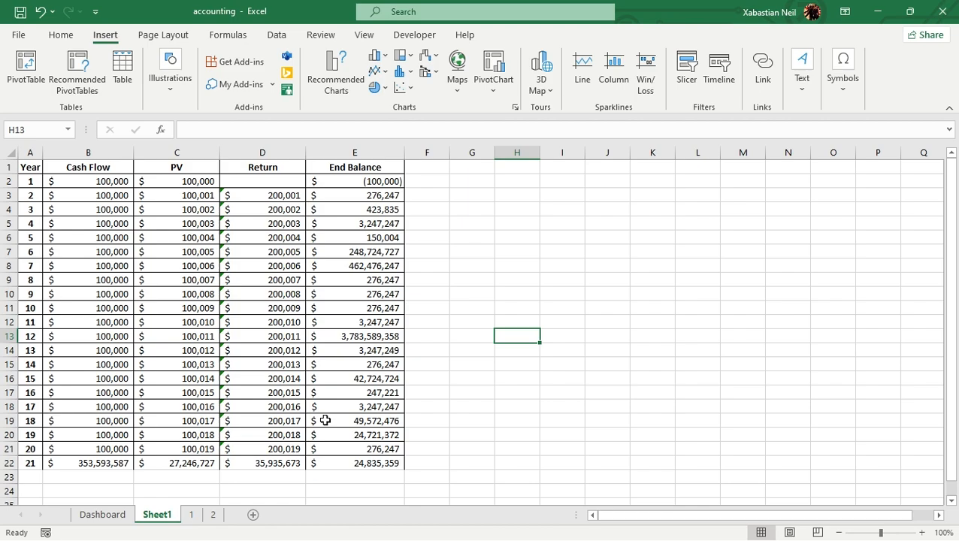
Convert the data range A1:E22 on Sheet1 into a table with headers
click(375, 437)
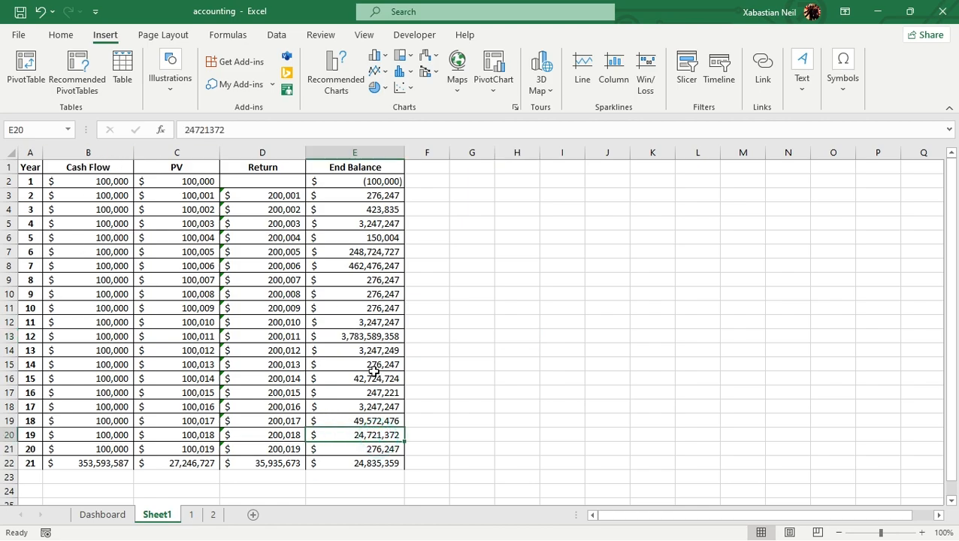
click(122, 75)
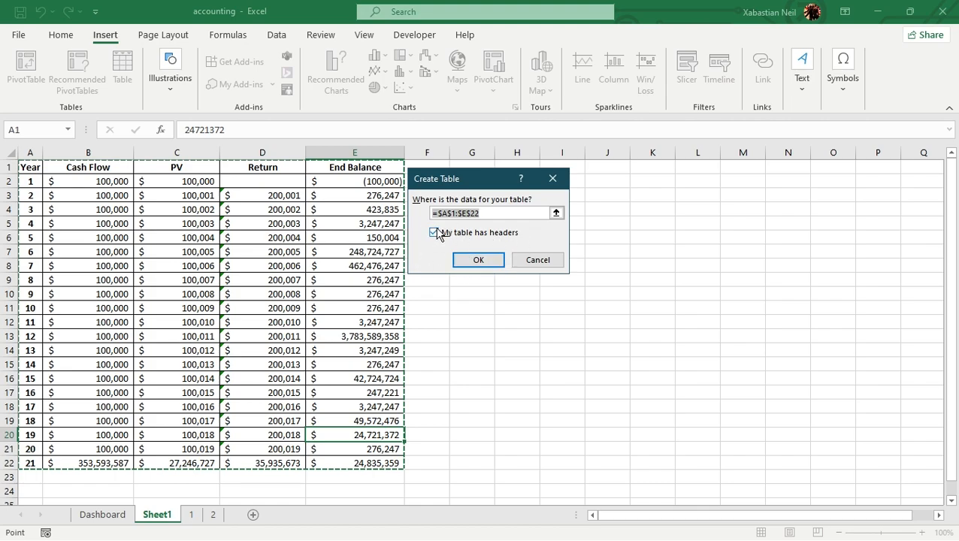
click(478, 261)
click(531, 282)
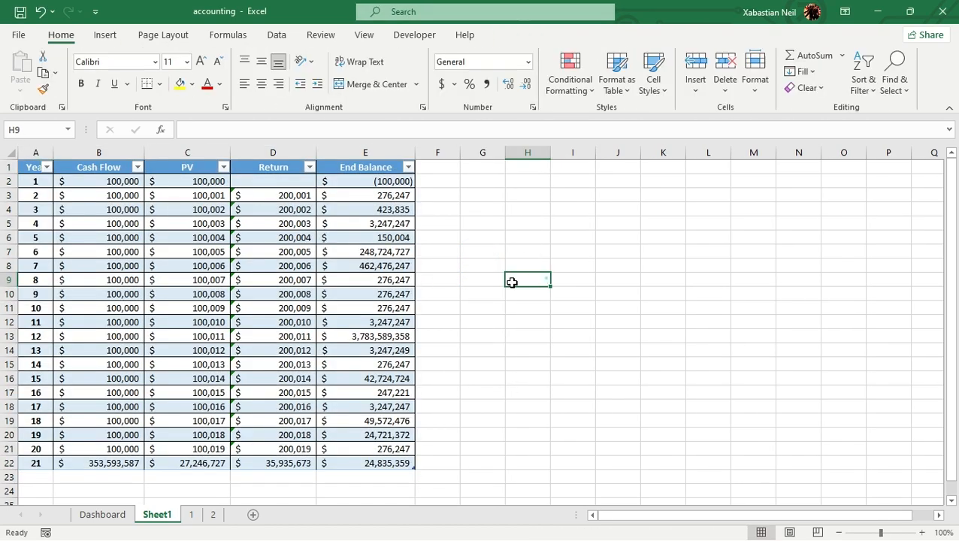
Create a PivotTable from the whole of Table1 and place it on a new worksheet
click(121, 182)
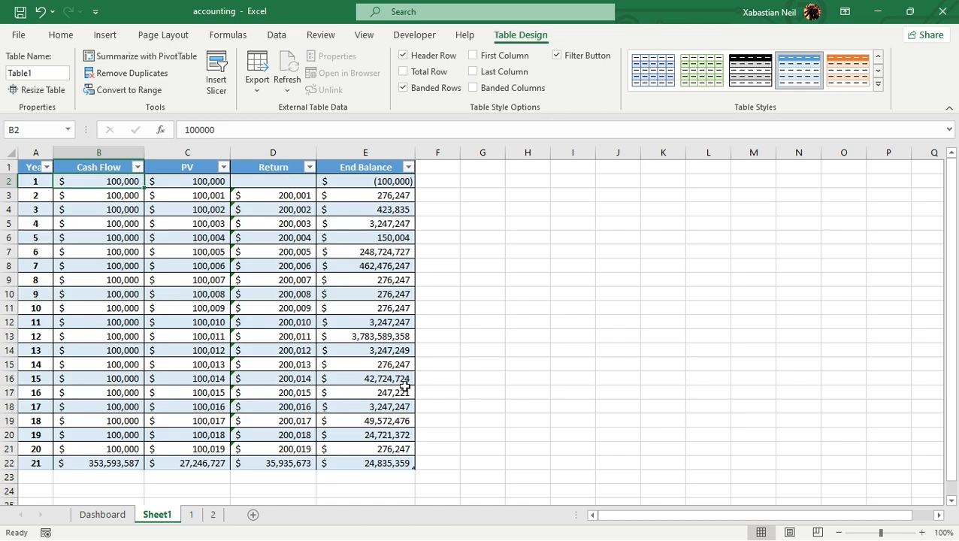
drag(391, 459, 34, 166)
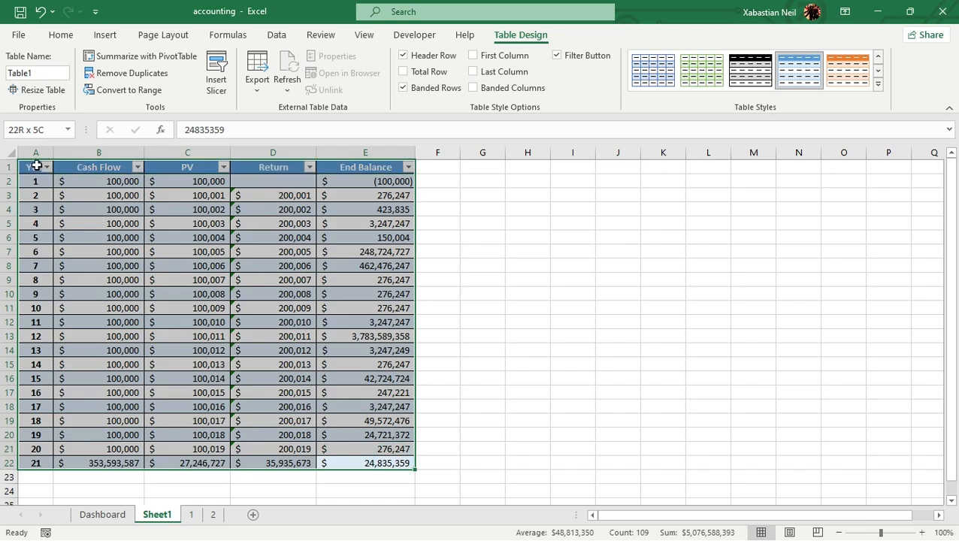
click(91, 37)
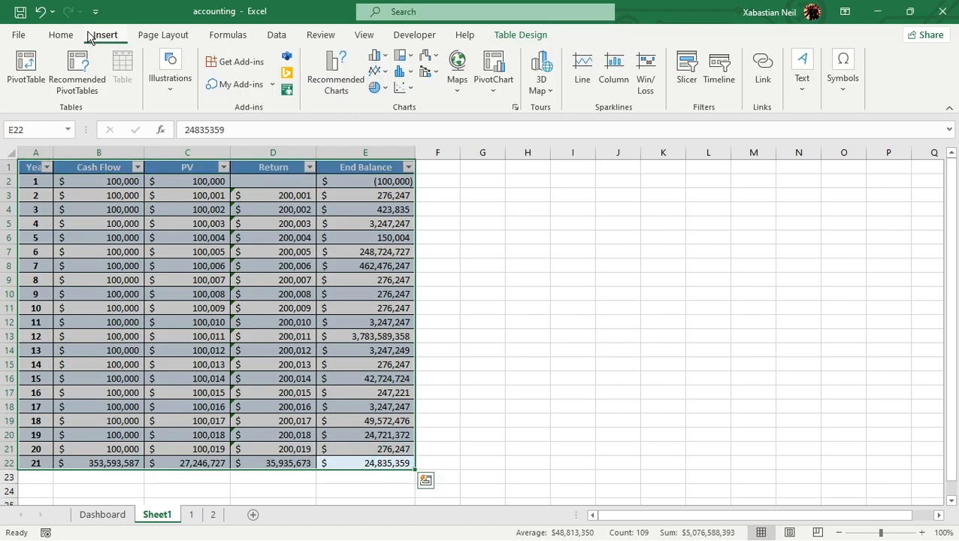
click(27, 66)
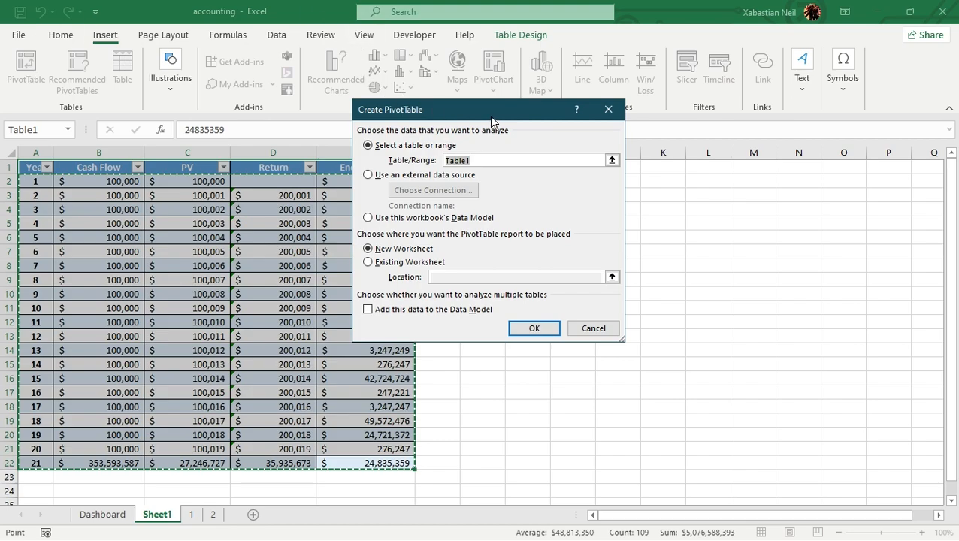
drag(489, 116, 442, 138)
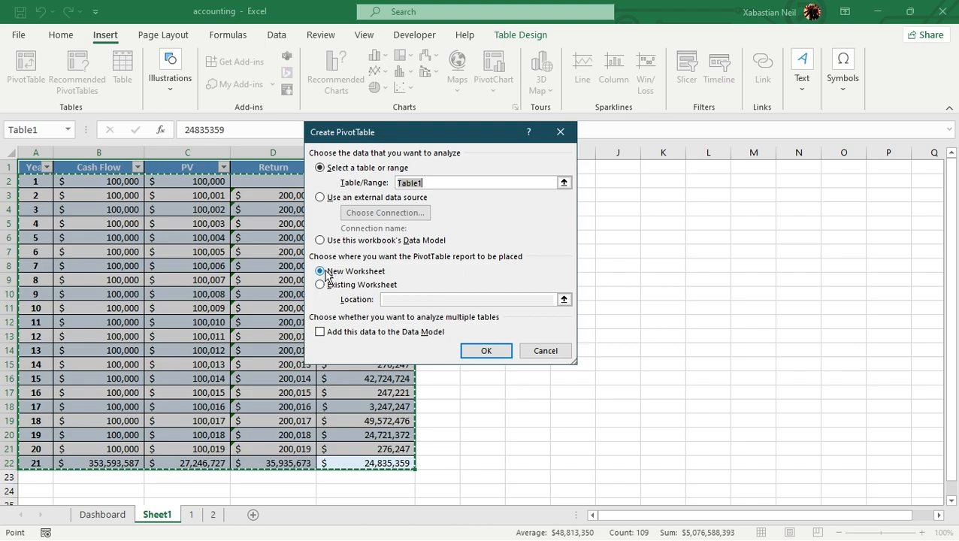
click(486, 350)
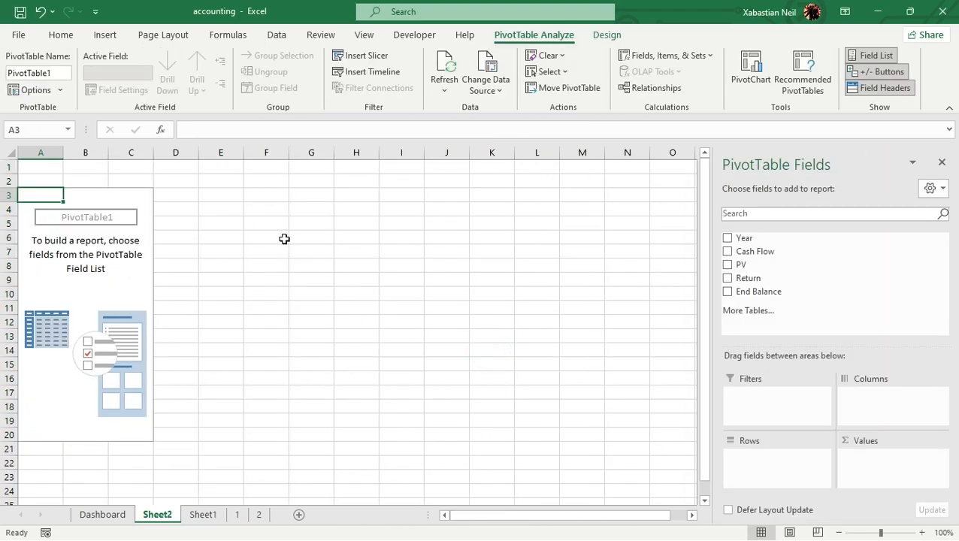
Rename the new PivotTable worksheet as "pivot table"
right_click(170, 519)
click(235, 371)
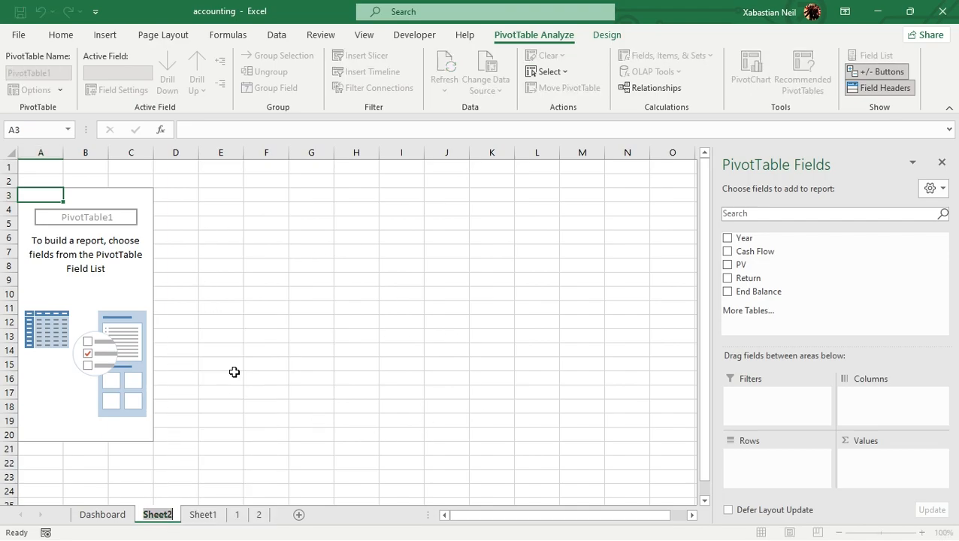
text(pivot table)
key(Return)
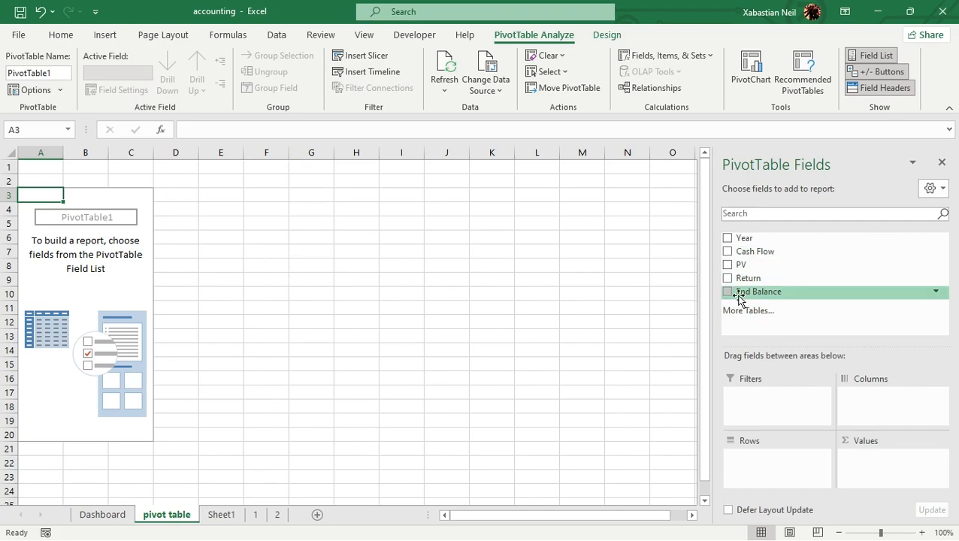
Add Year to the PivotTable as the row field and End Balance as a summed value
click(727, 239)
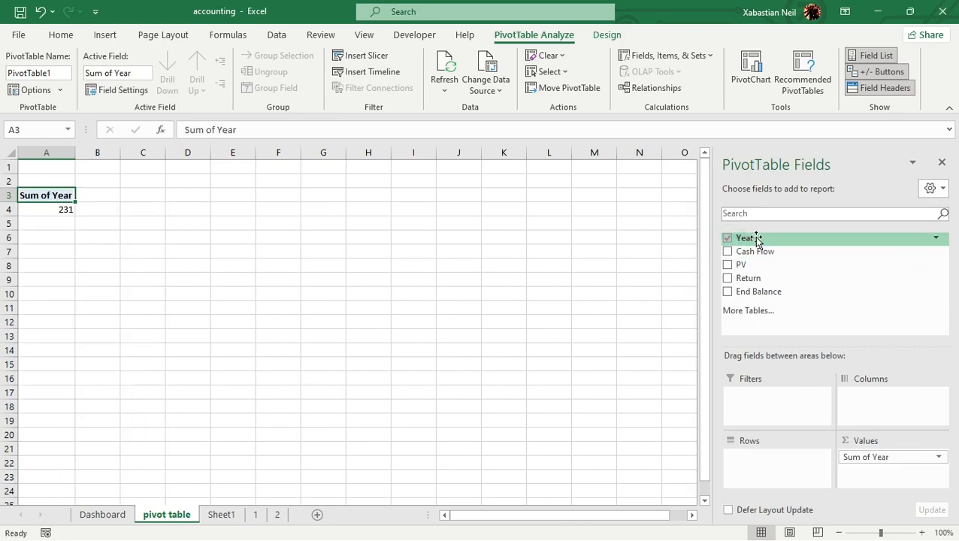
click(728, 292)
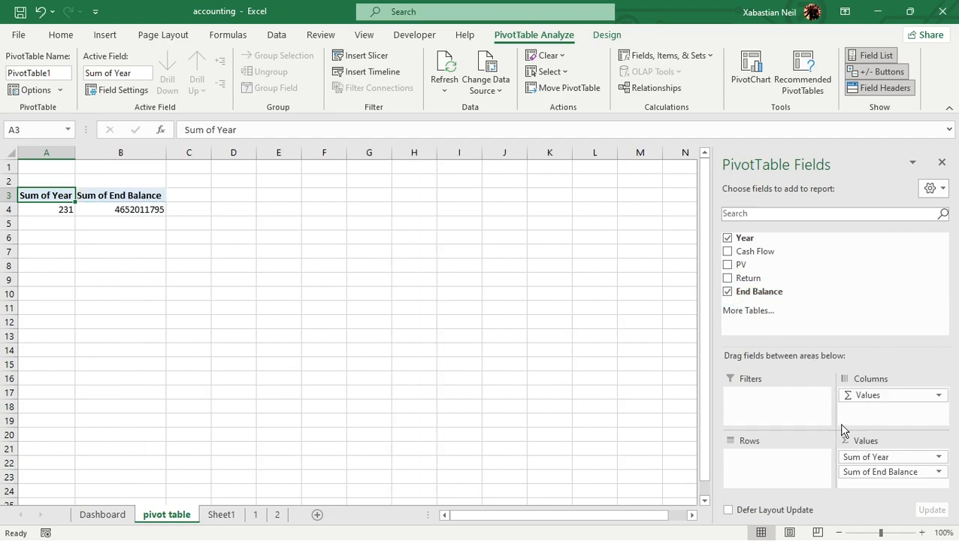
drag(894, 464, 772, 461)
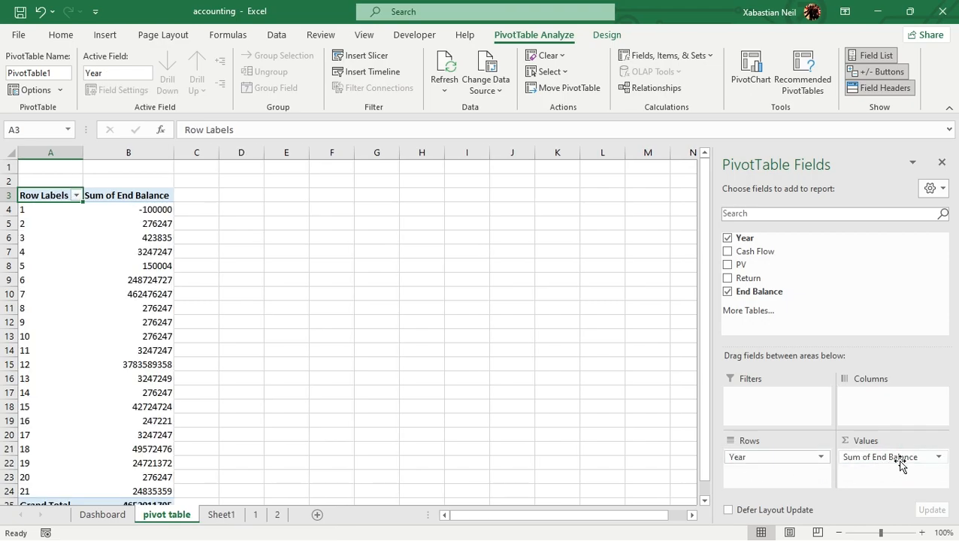
click(767, 458)
click(137, 264)
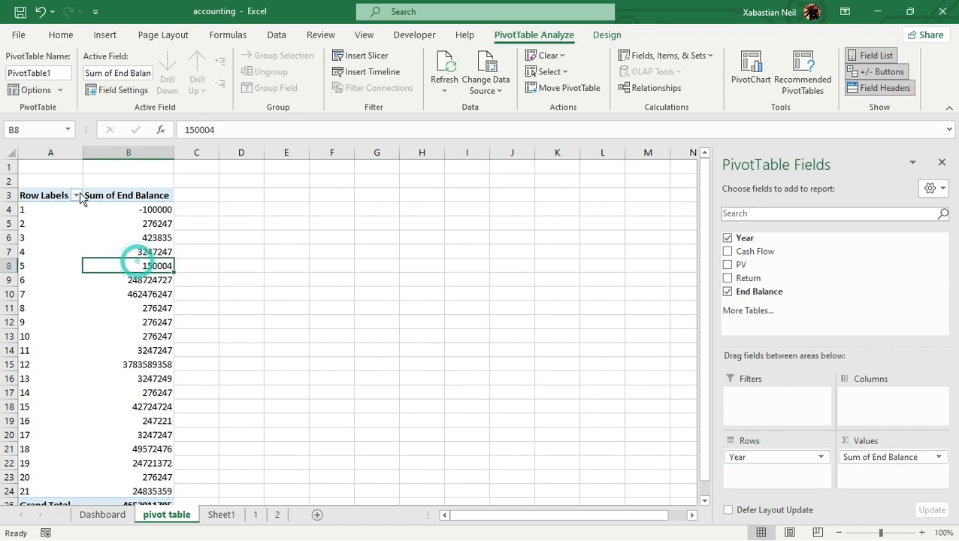
scroll(80, 279, down, 8)
scroll(71, 336, up, 8)
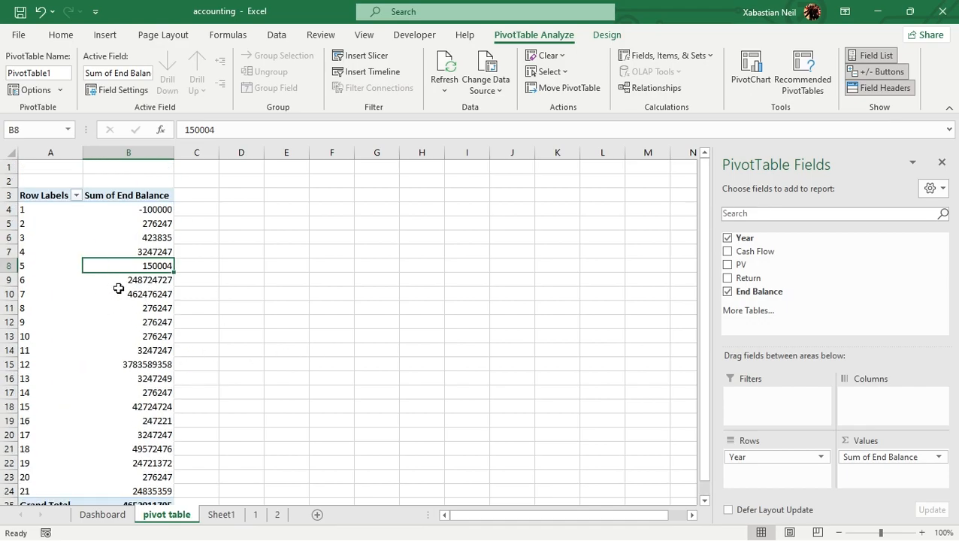
Apply all borders to the pivot table in A3:B25, including its header and Grand Total rows
drag(51, 199, 150, 480)
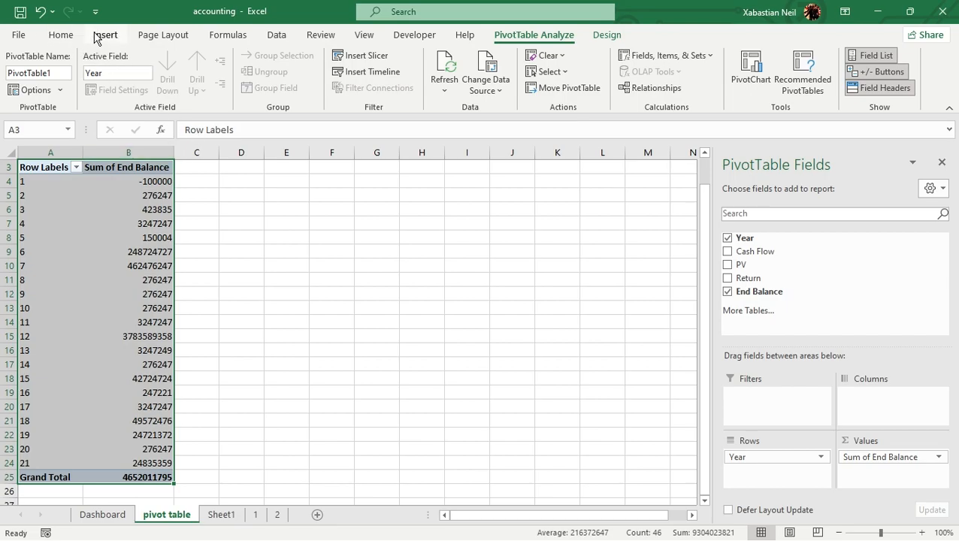
click(78, 34)
click(160, 83)
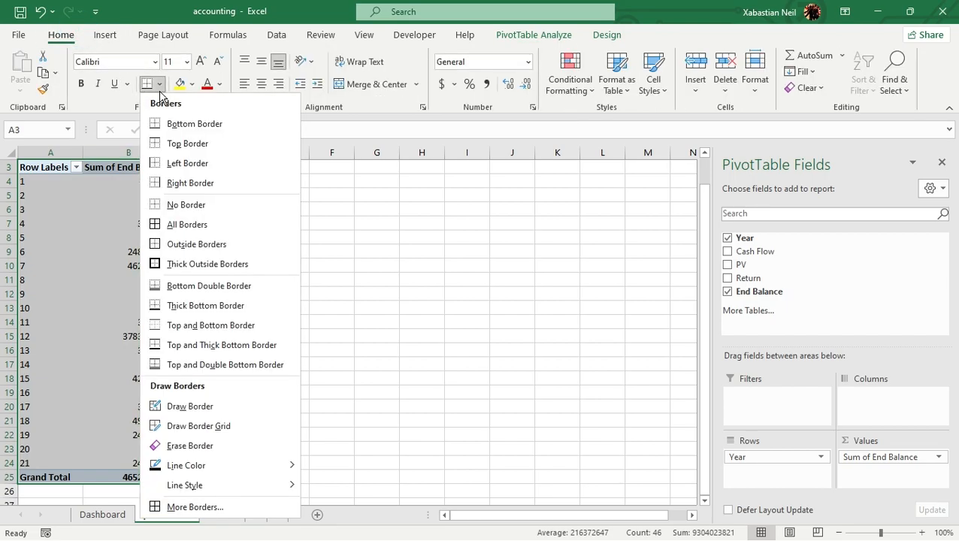
click(188, 222)
click(272, 321)
scroll(181, 226, up, 1)
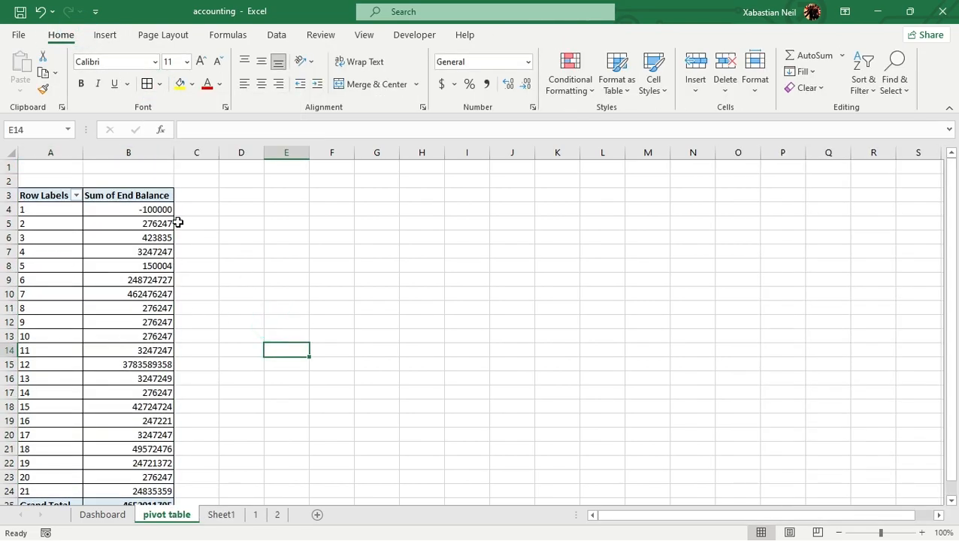
click(229, 204)
scroll(131, 255, down, 3)
scroll(167, 322, up, 3)
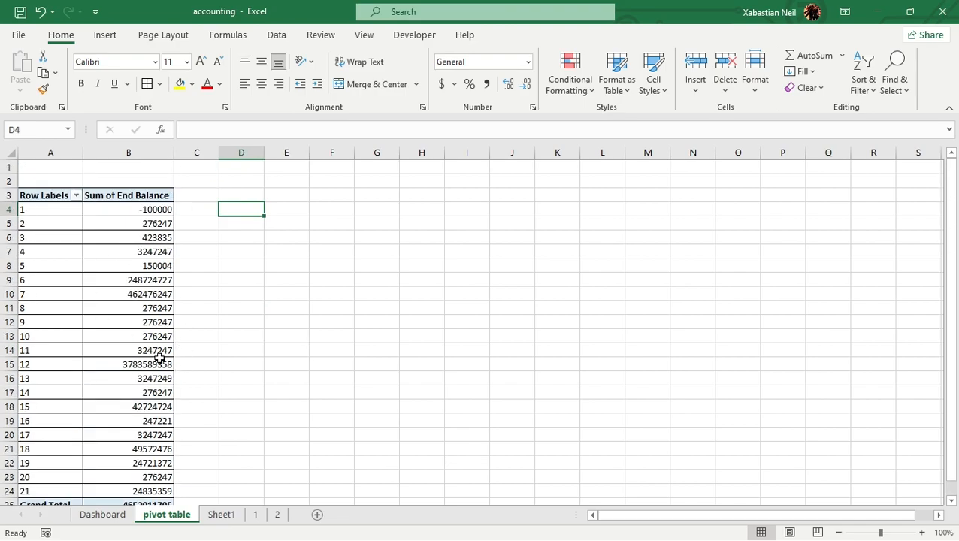
scroll(151, 334, down, 1)
scroll(73, 299, up, 1)
Insert a 3-D Column PivotChart from the pivot table and move it a little further away from the table
drag(38, 193, 156, 498)
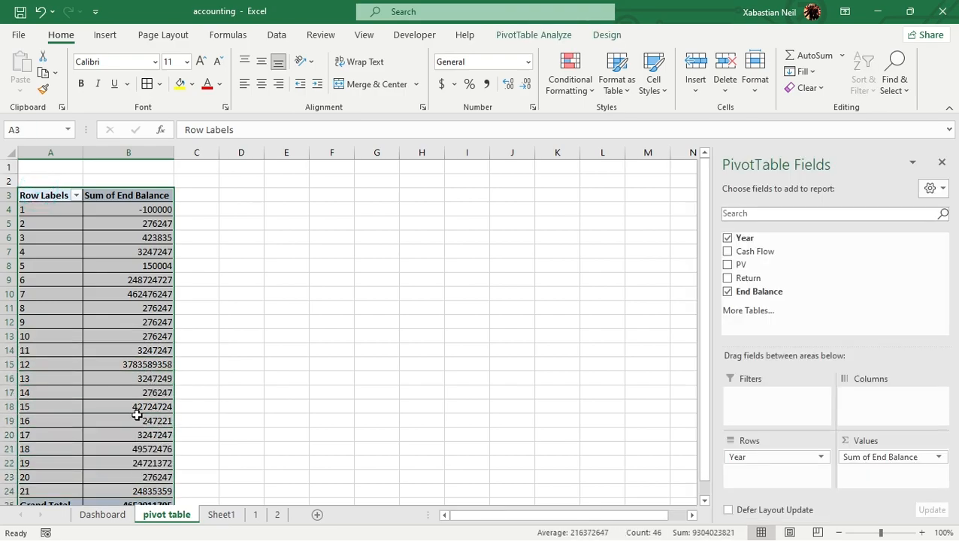
click(555, 38)
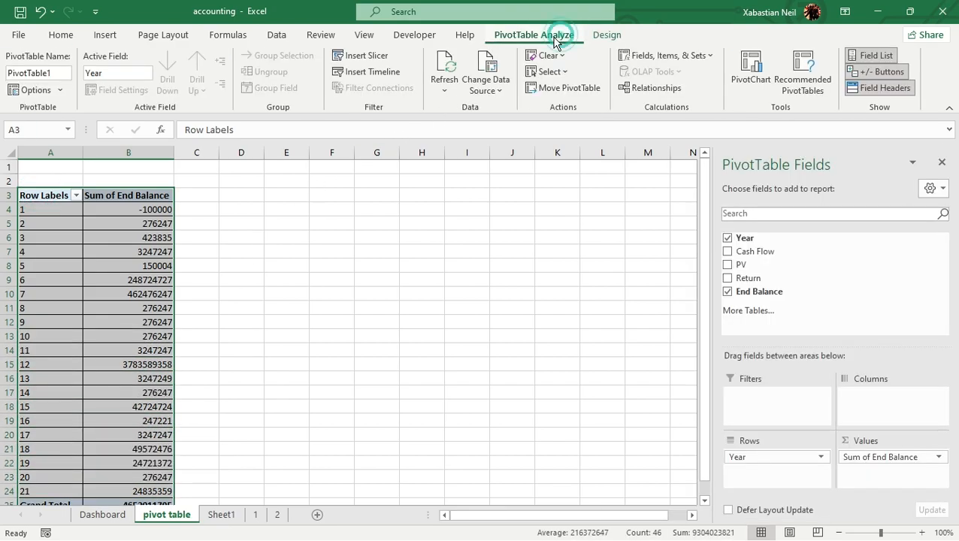
click(599, 35)
click(560, 41)
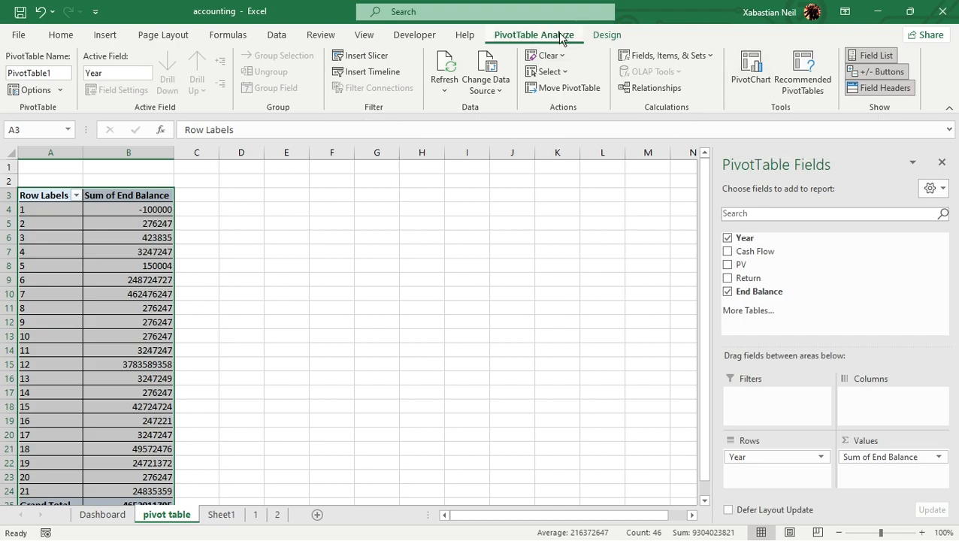
click(754, 84)
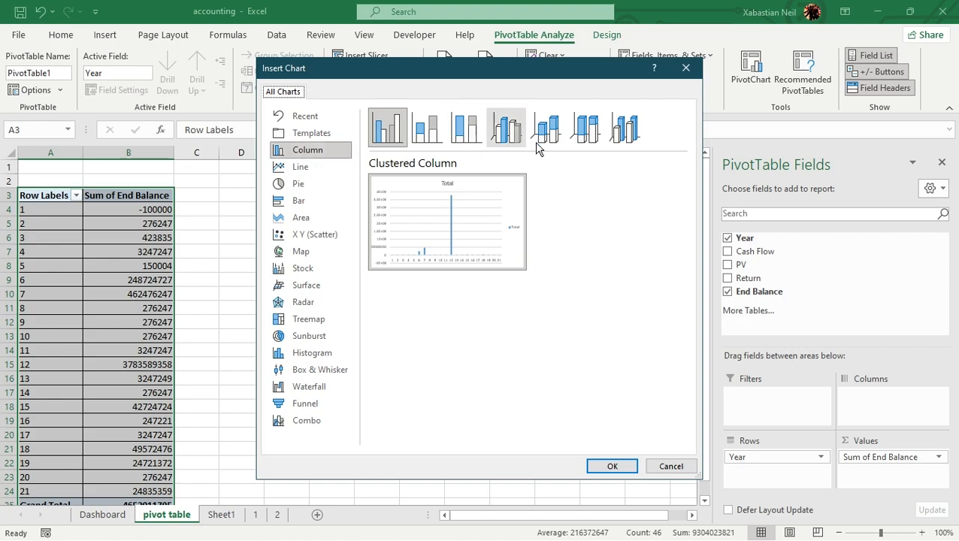
key(Right)
key(Right)
key(Right)
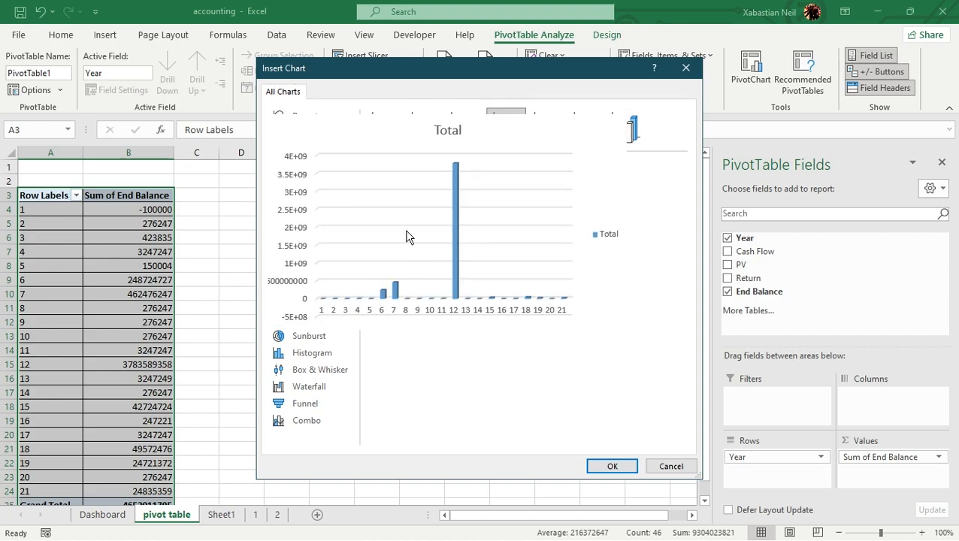
click(630, 143)
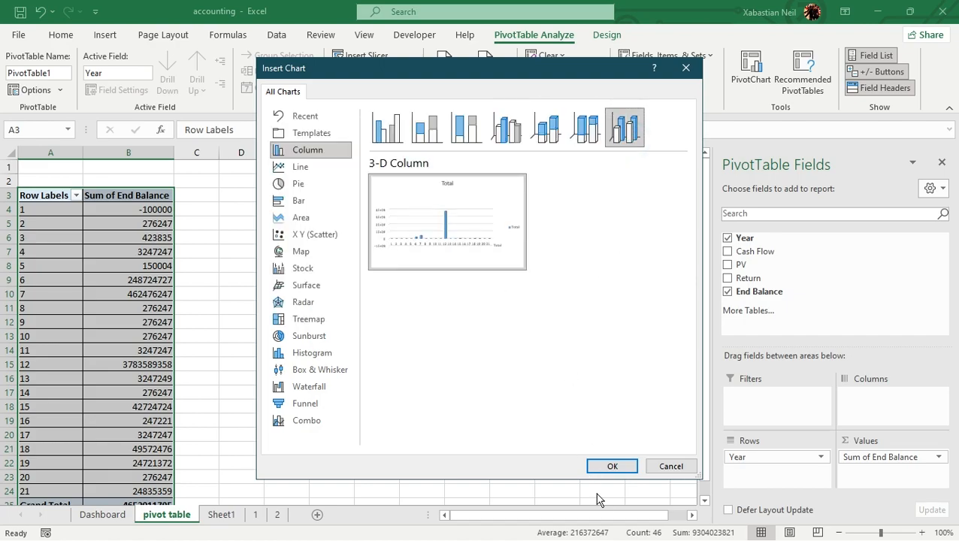
click(613, 466)
click(610, 466)
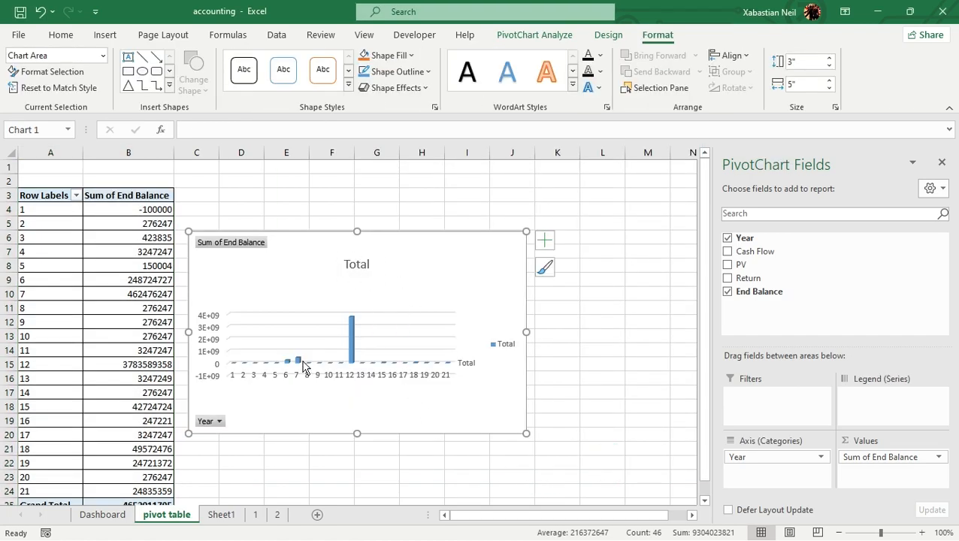
click(303, 240)
drag(331, 238, 399, 231)
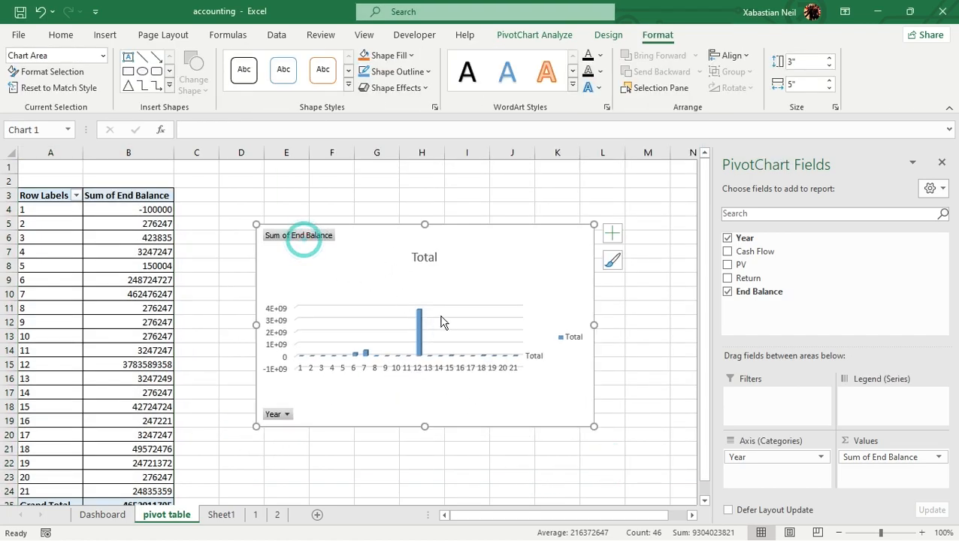
Replace the PivotChart's title with "Sum of end balance"
click(436, 260)
double_click(433, 257)
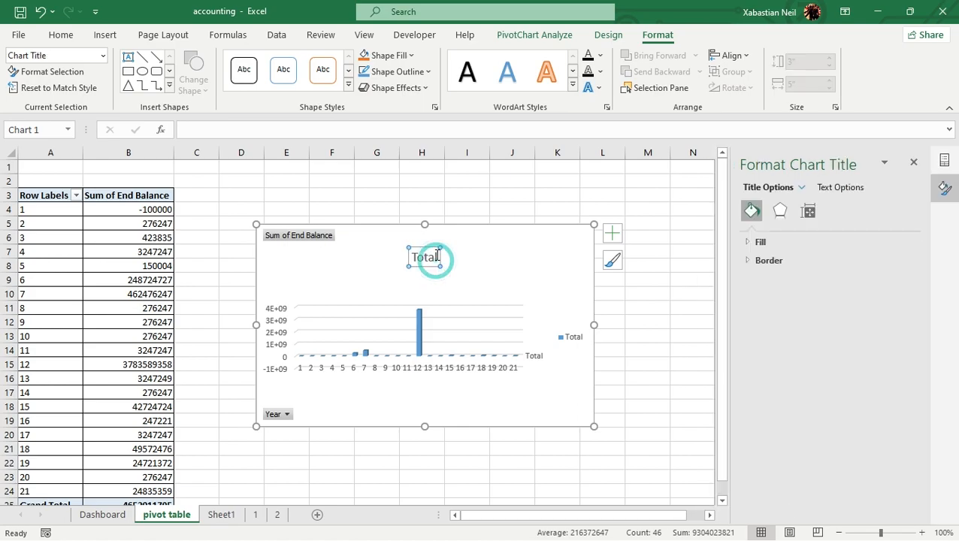
click(432, 257)
key(BackSpace)
key(BackSpace)
key(BackSpace)
key(BackSpace)
key(BackSpace)
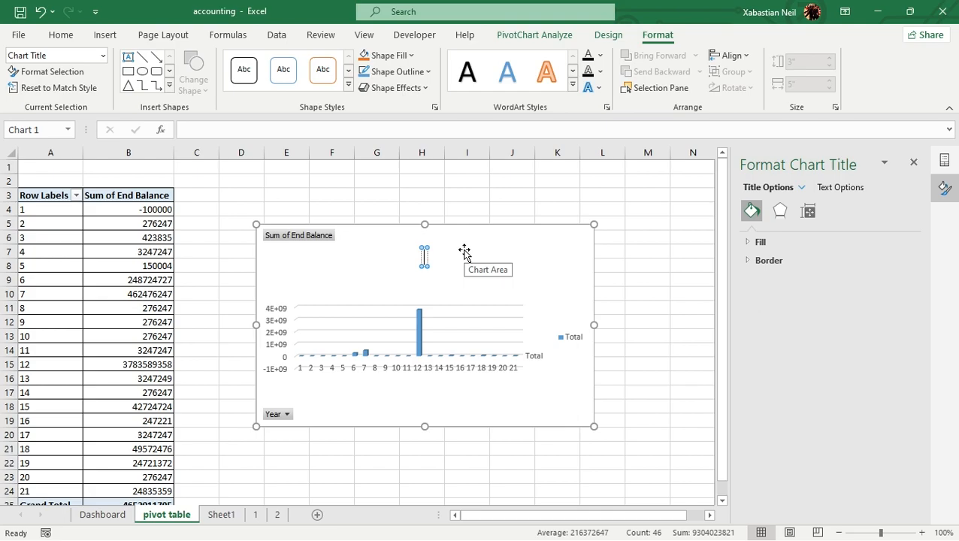
text(Sum)
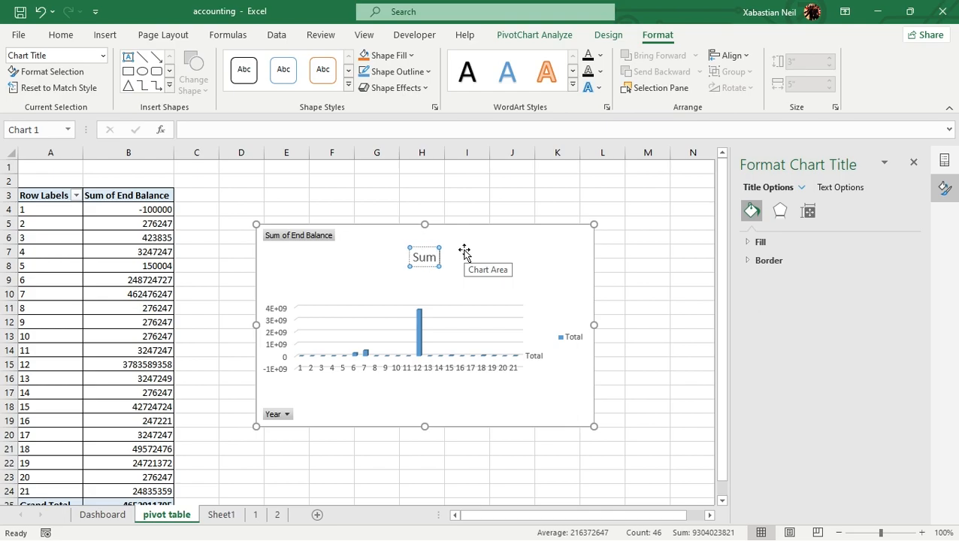
text( of end balance)
key(Return)
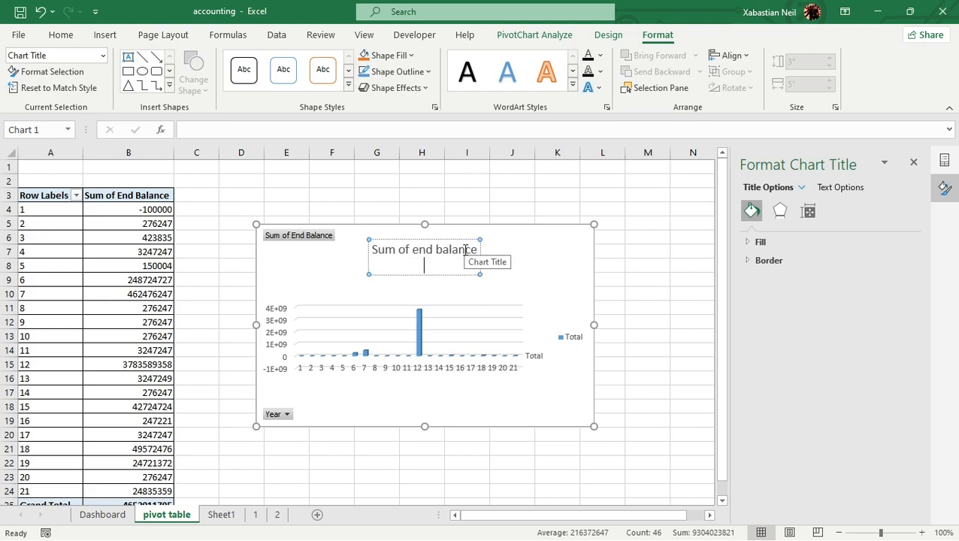
click(506, 211)
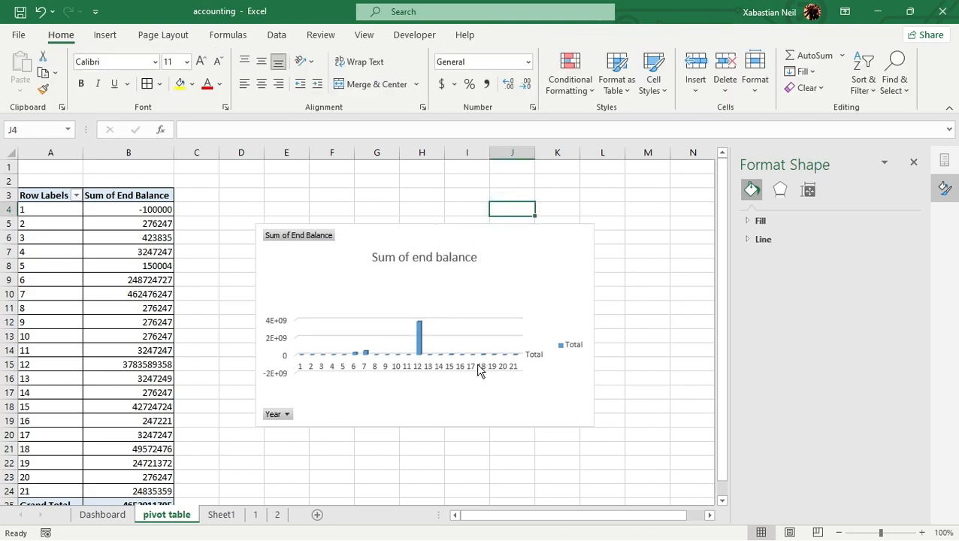
Filter the PivotChart's Year field to exclude years 15, 16 and 17
click(319, 234)
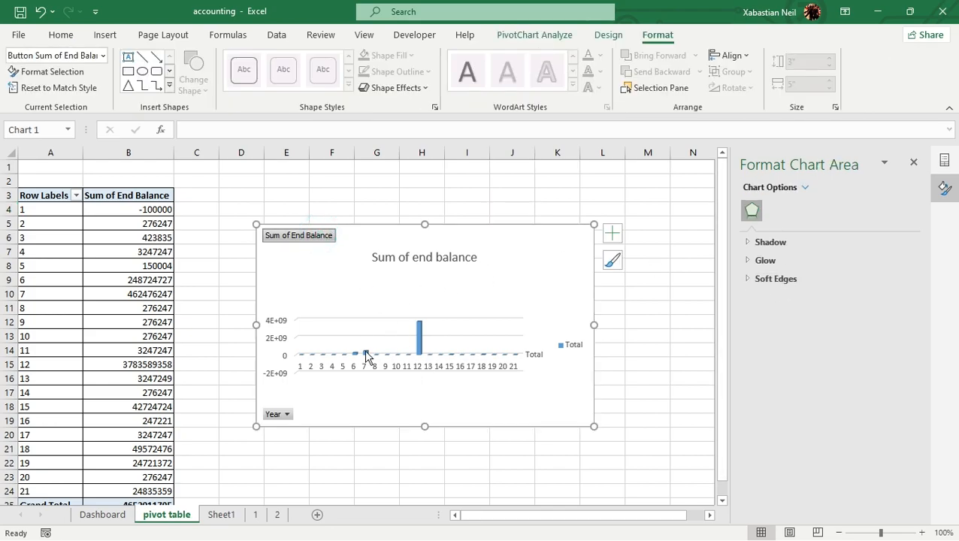
click(279, 418)
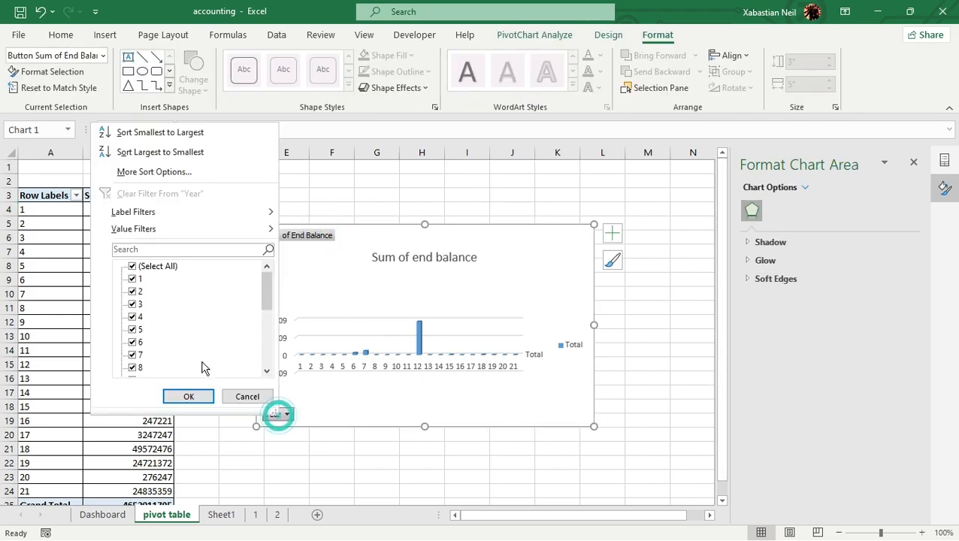
scroll(139, 342, down, 5)
click(133, 317)
click(132, 304)
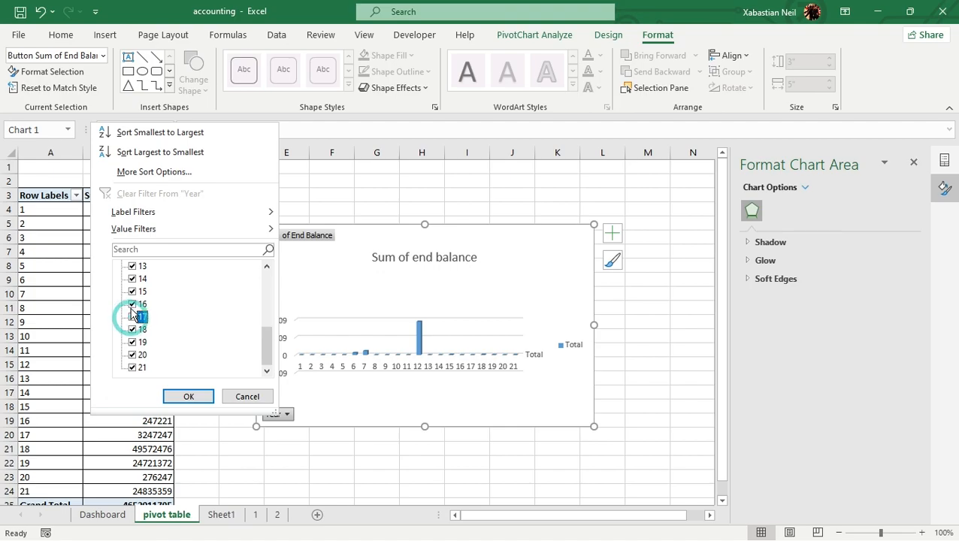
click(132, 292)
click(188, 396)
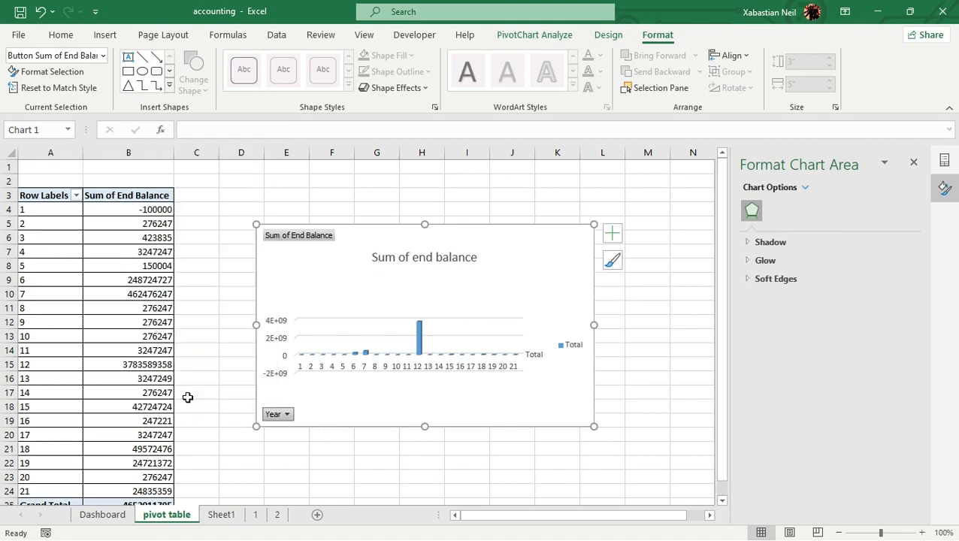
scroll(398, 373, down, 3)
scroll(361, 377, up, 3)
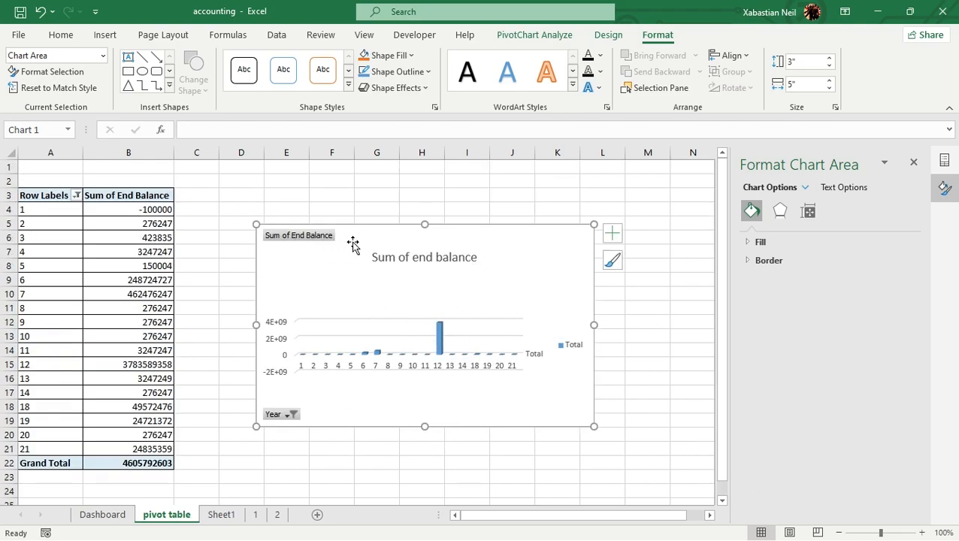
Hide all field buttons on the PivotChart
right_click(291, 421)
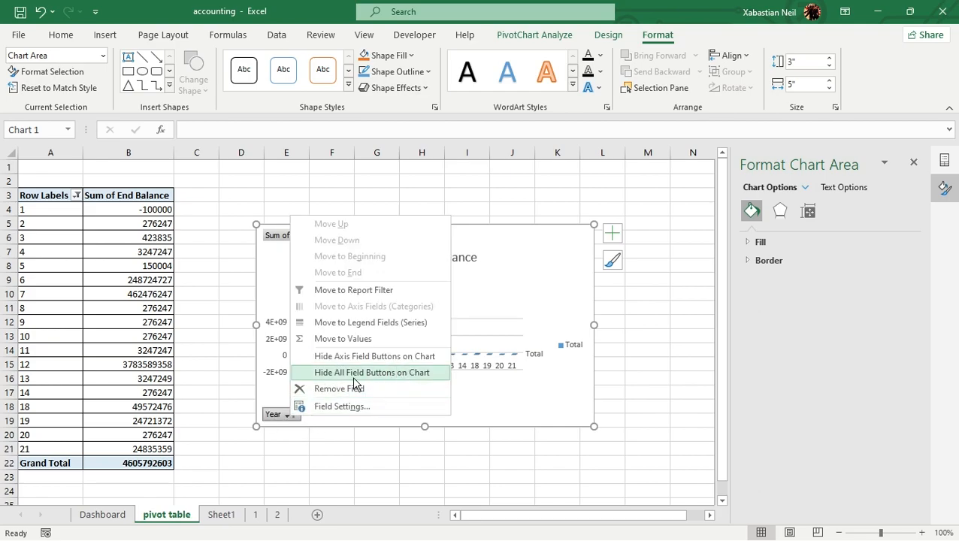
click(419, 373)
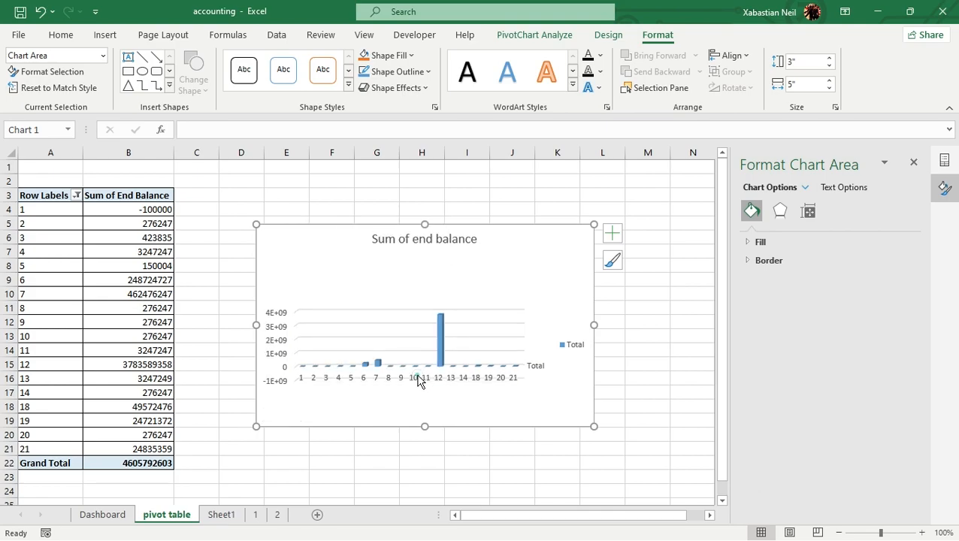
right_click(538, 267)
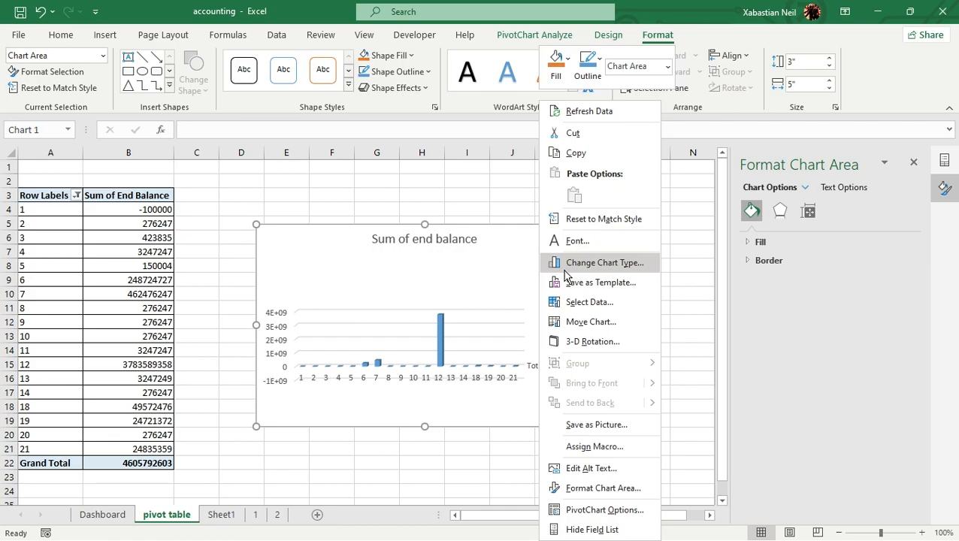
Copy the PivotChart from the pivot table sheet and paste it onto the Dashboard sheet with the destination theme
click(103, 515)
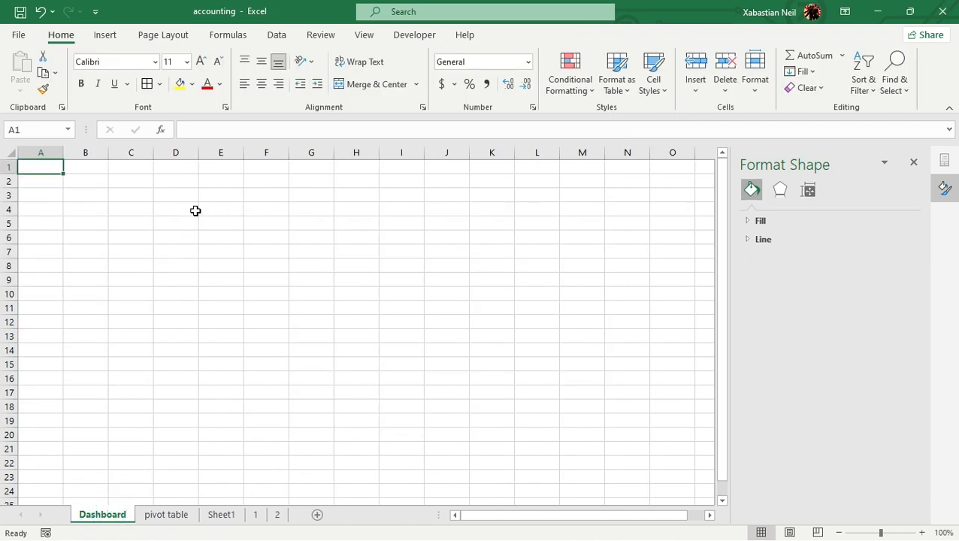
click(180, 519)
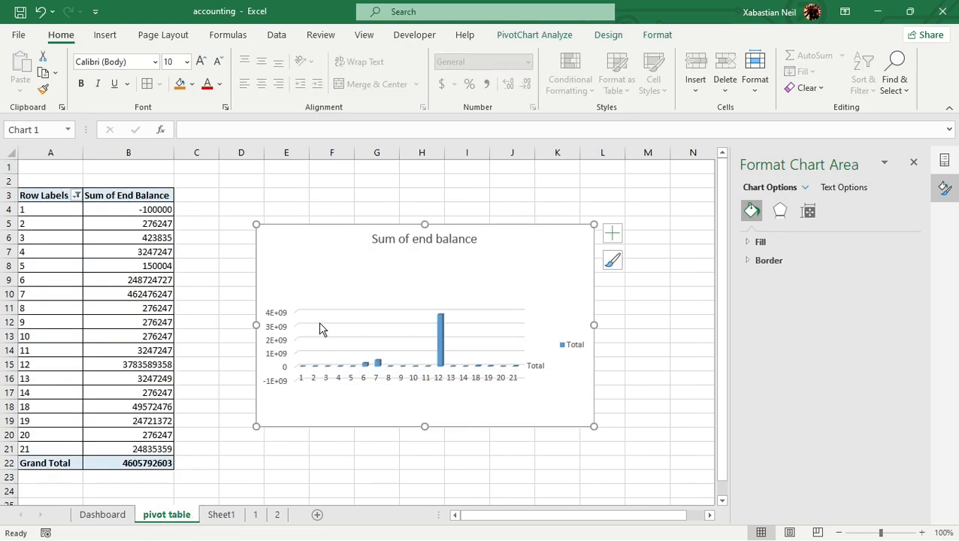
click(319, 324)
drag(328, 227, 355, 242)
right_click(355, 242)
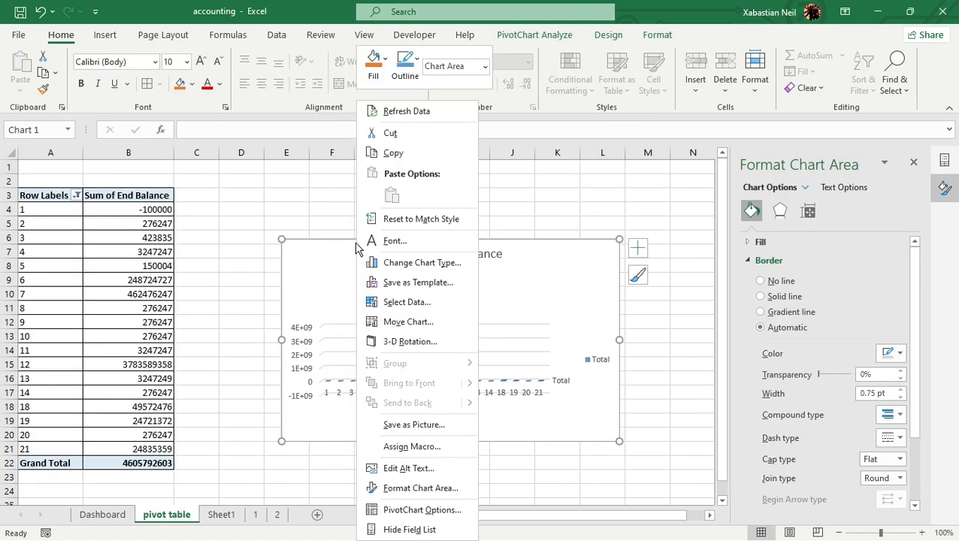
click(402, 155)
click(92, 511)
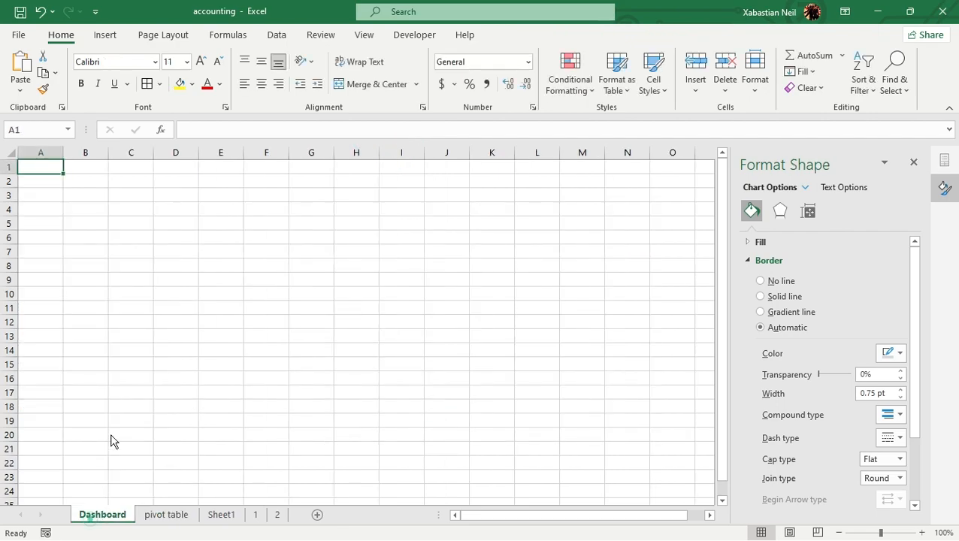
right_click(176, 209)
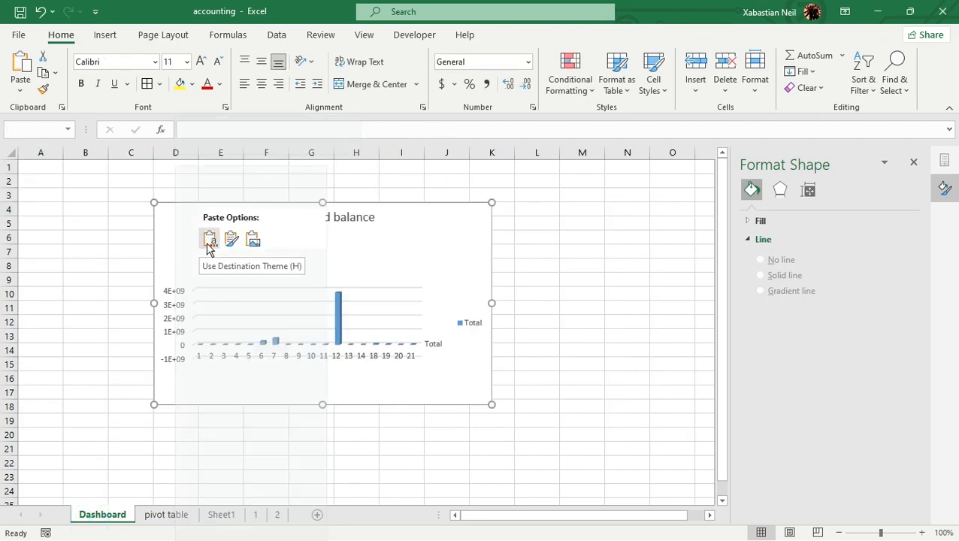
click(209, 241)
Move the Dashboard chart so its upper-left corner sits at cell B4 and narrow it to end at column H
drag(288, 207, 207, 219)
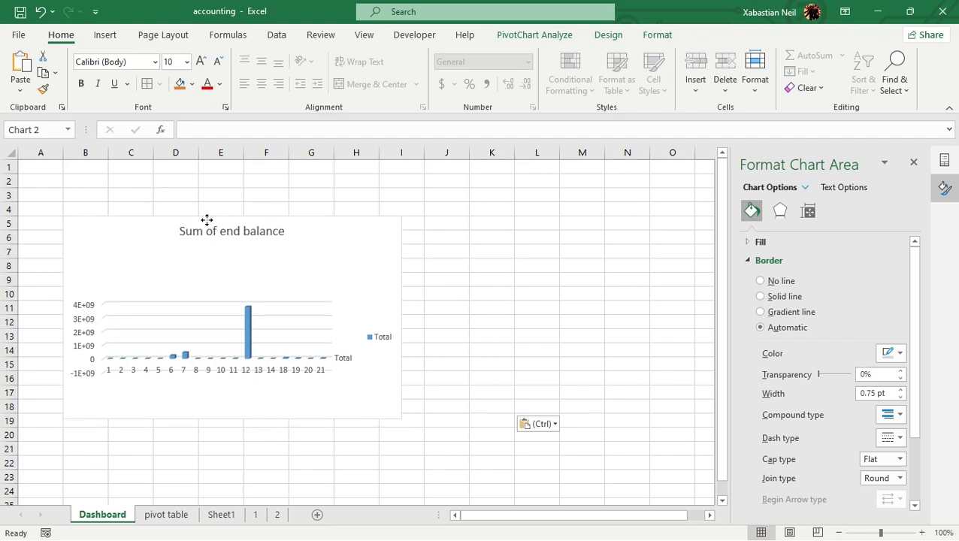
drag(206, 220, 206, 205)
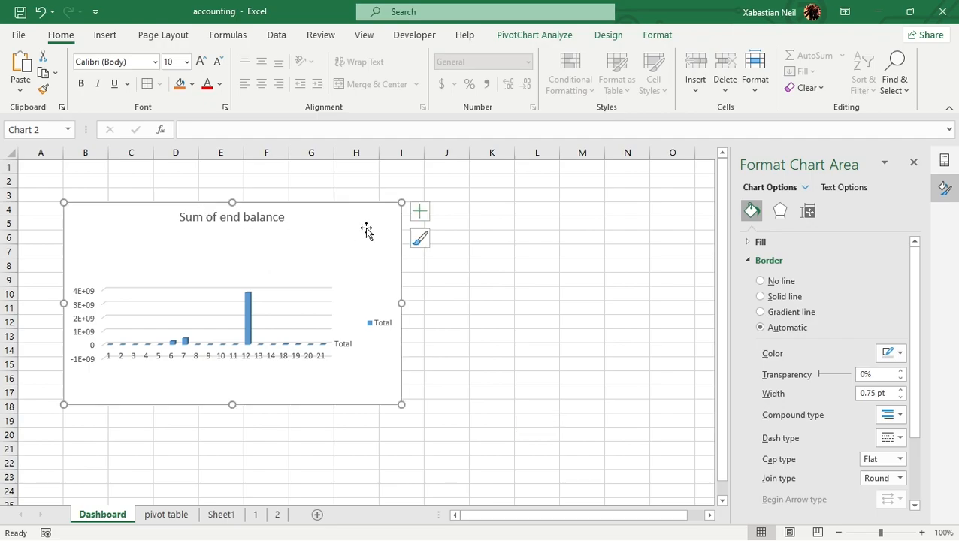
drag(402, 301, 379, 304)
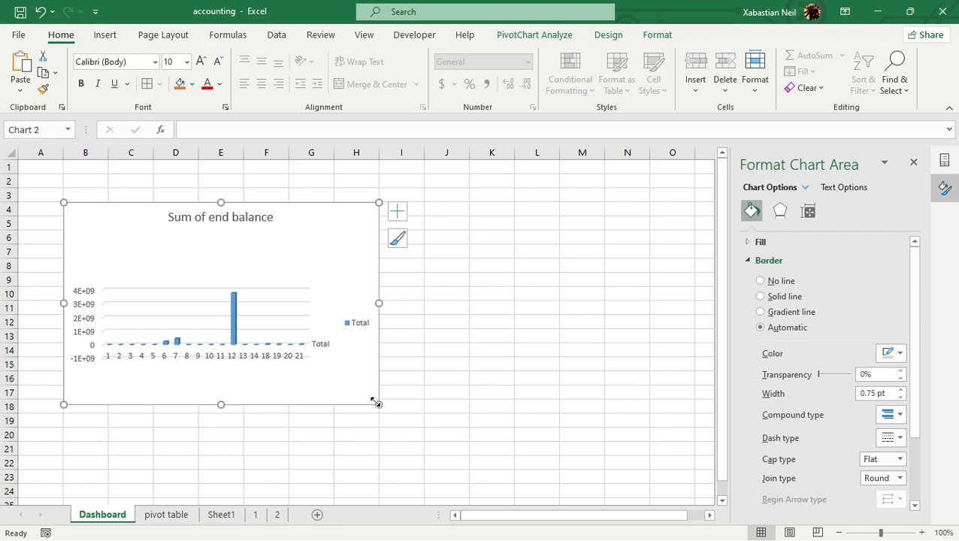
Try stretching the Dashboard chart down to the end of row 18 and shifting its plot area upward, and undo both changes
key(alt)
drag(221, 404, 221, 413)
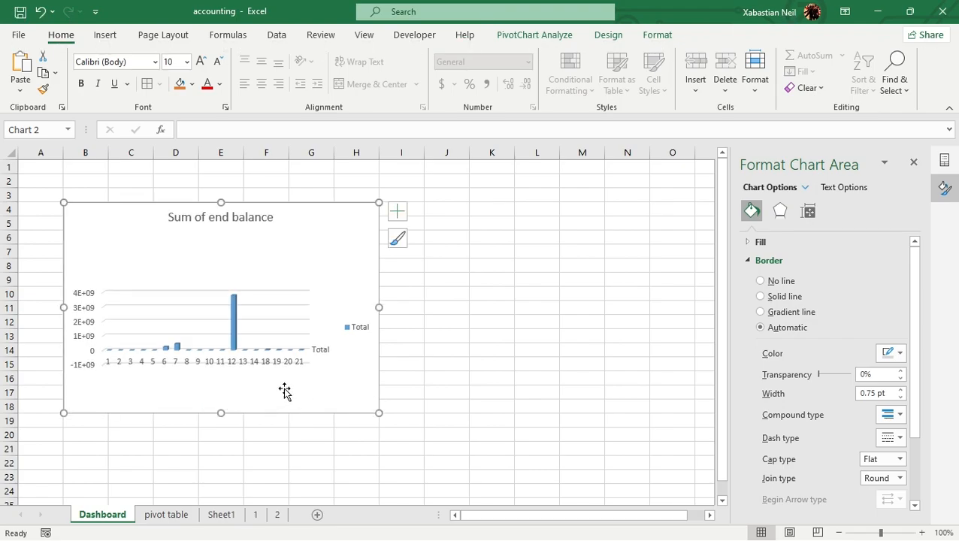
click(517, 293)
drag(245, 256, 141, 203)
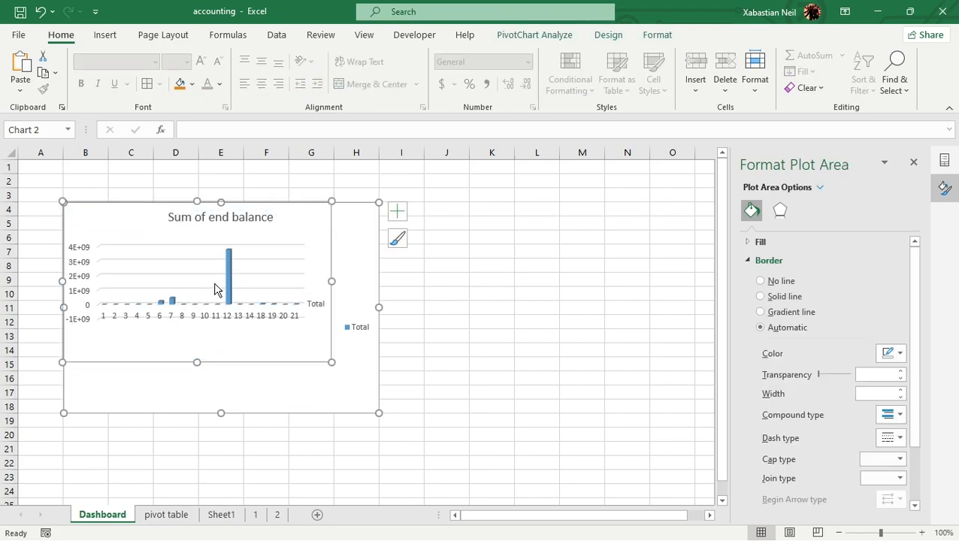
click(40, 11)
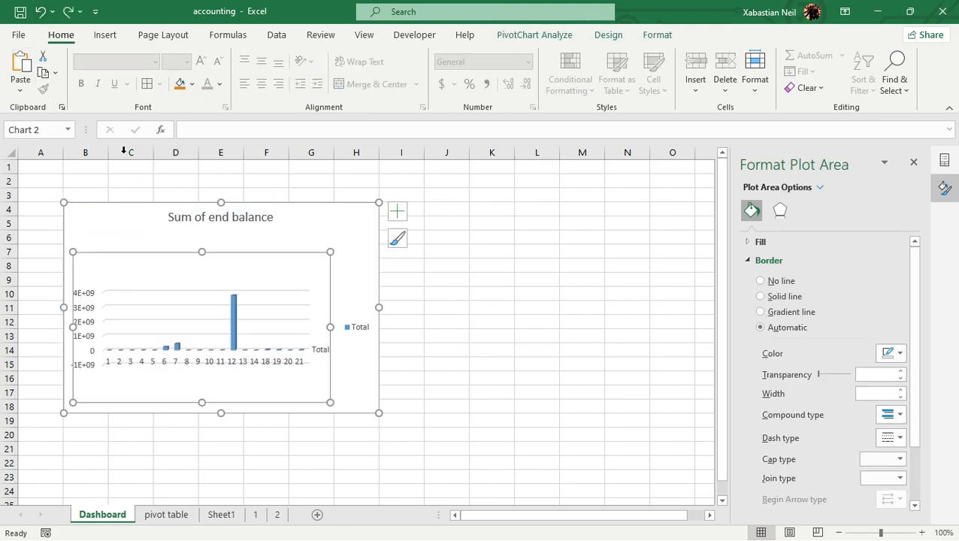
click(40, 12)
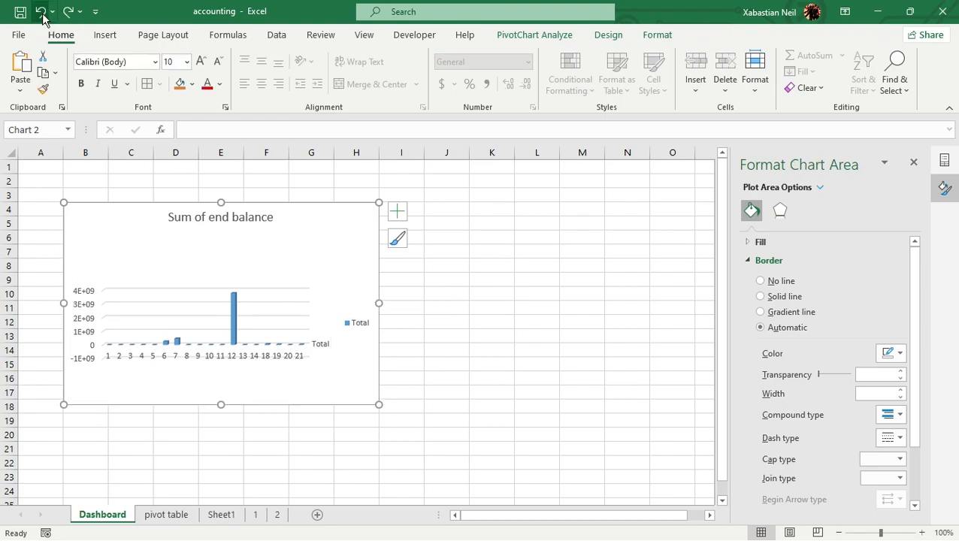
click(314, 365)
right_click(303, 274)
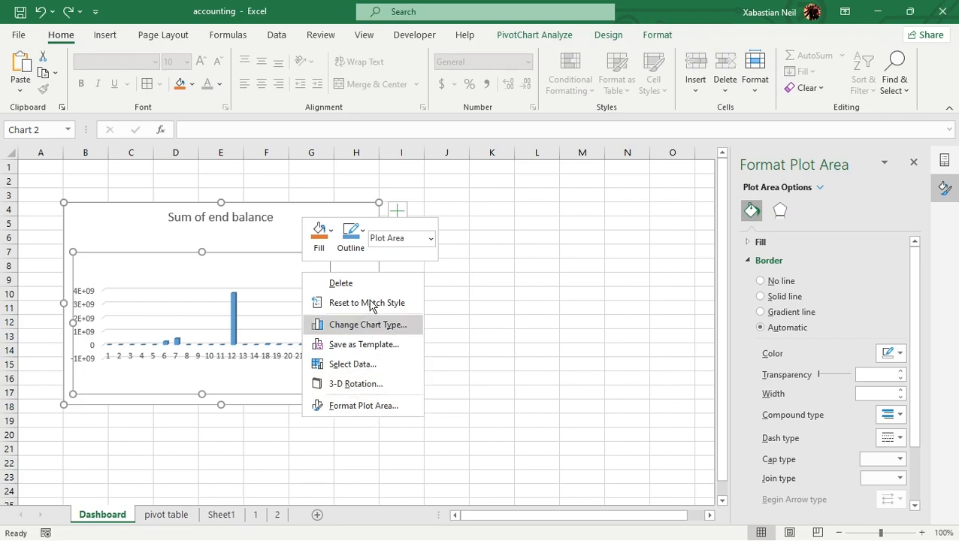
click(162, 513)
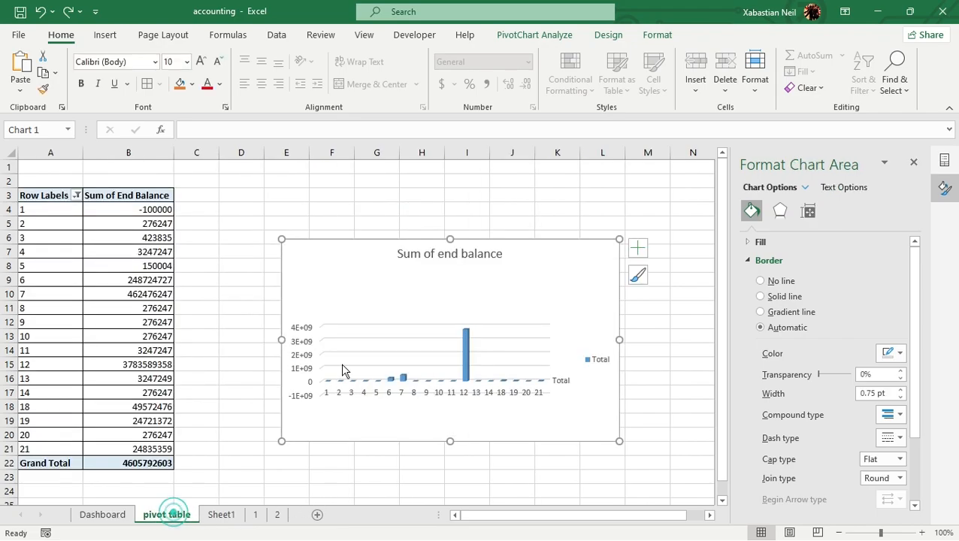
right_click(447, 366)
click(381, 436)
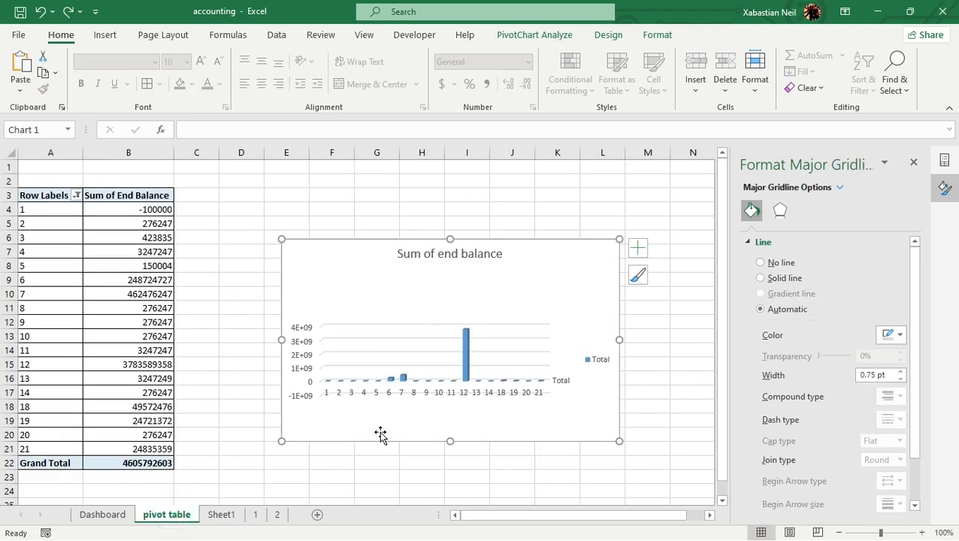
right_click(382, 430)
click(366, 256)
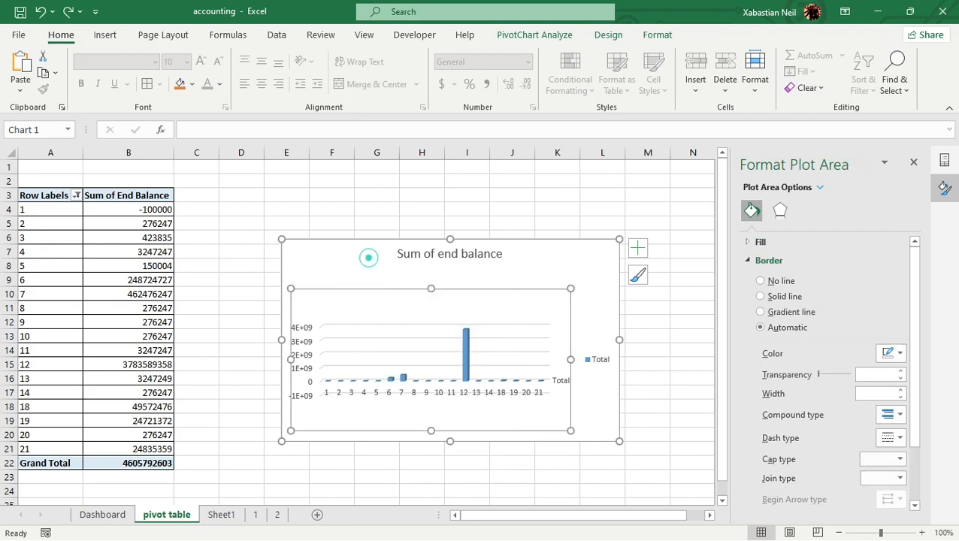
click(216, 517)
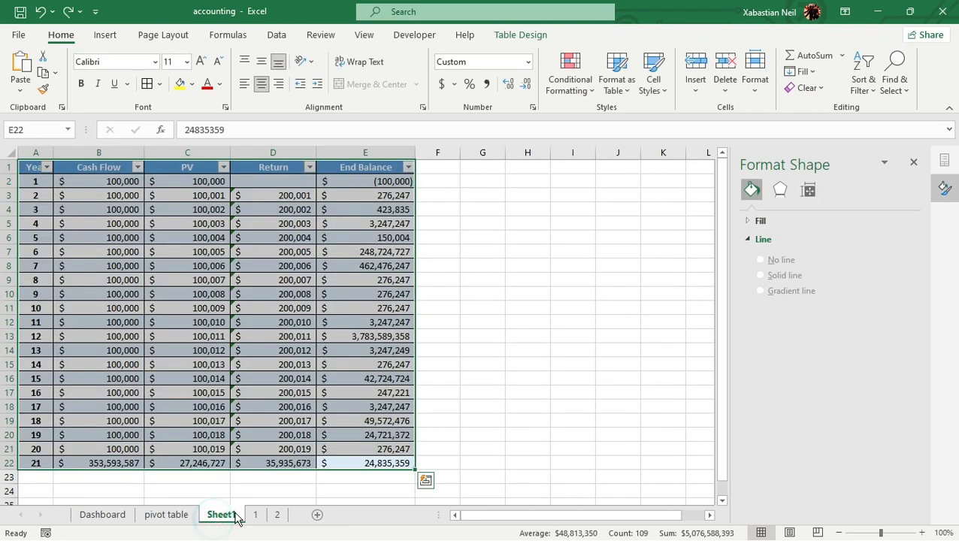
Delete the original Sum of end balance PivotChart from the pivot table sheet and close the formatting pane
click(169, 519)
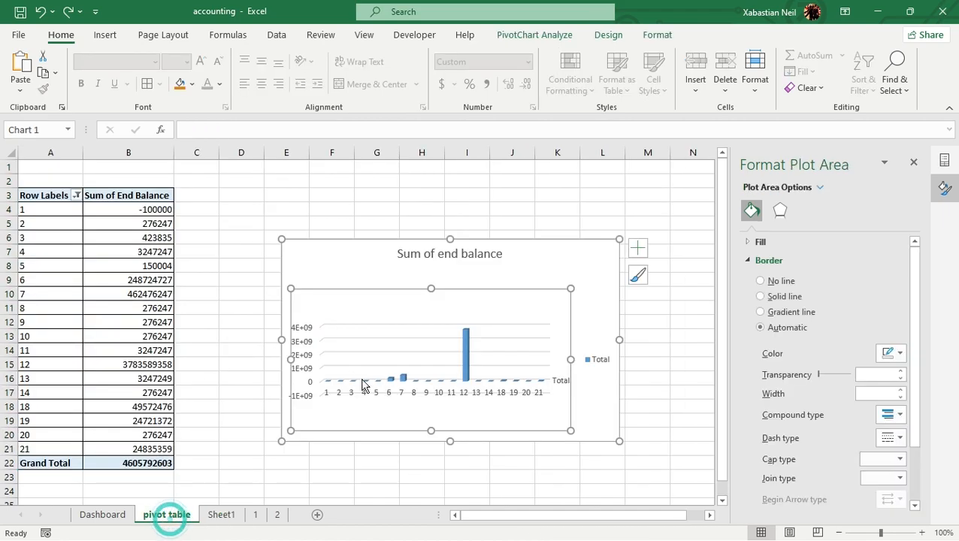
click(342, 239)
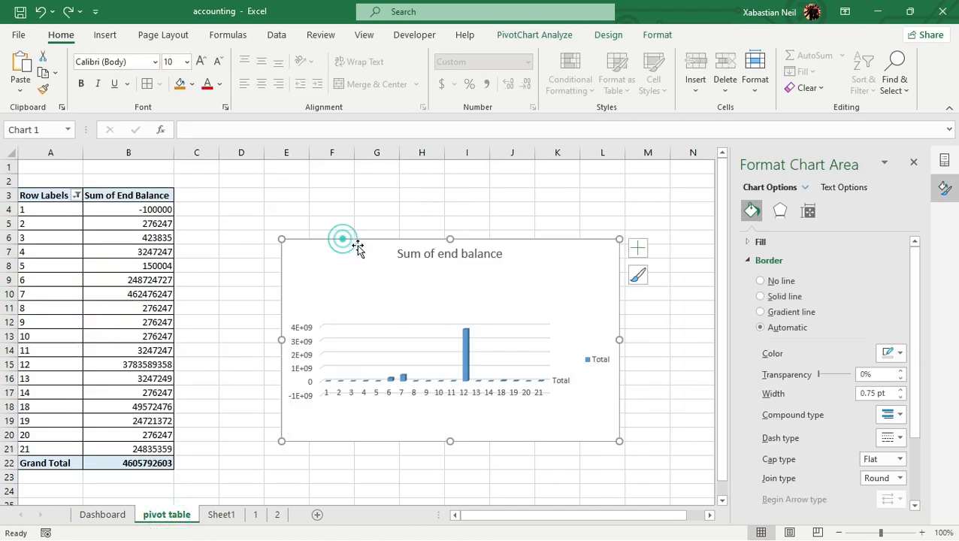
key(Delete)
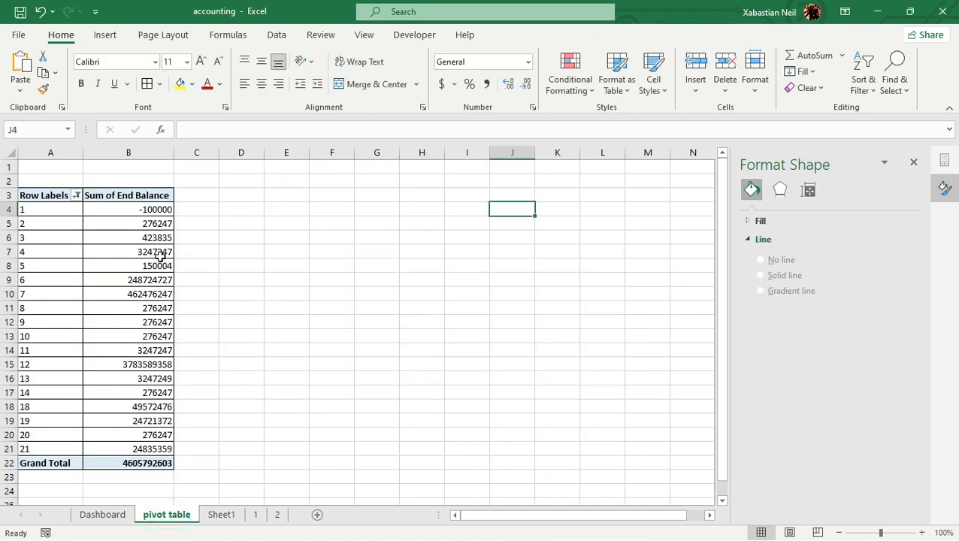
click(912, 163)
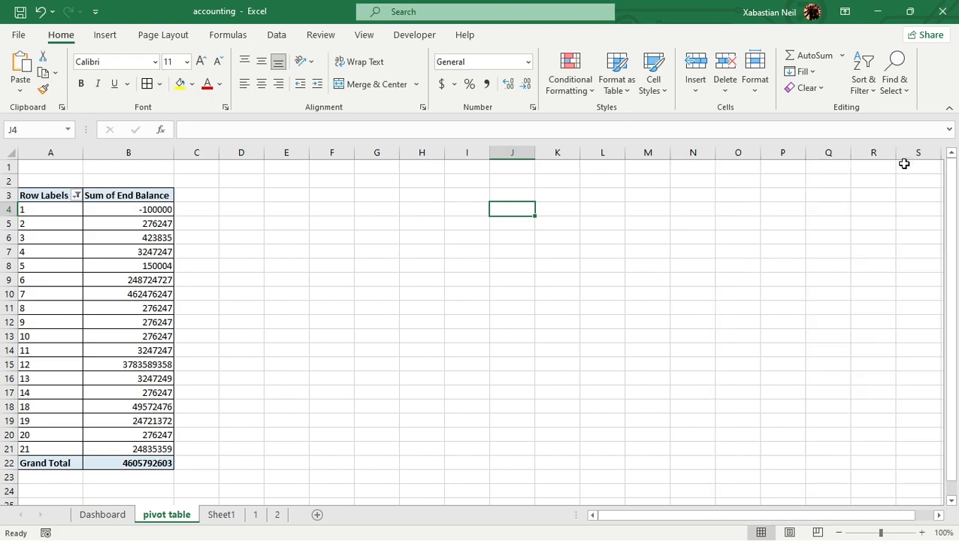
Replace Year and End Balance in the PivotTable with PV as the row field and Return as the summed value
double_click(111, 277)
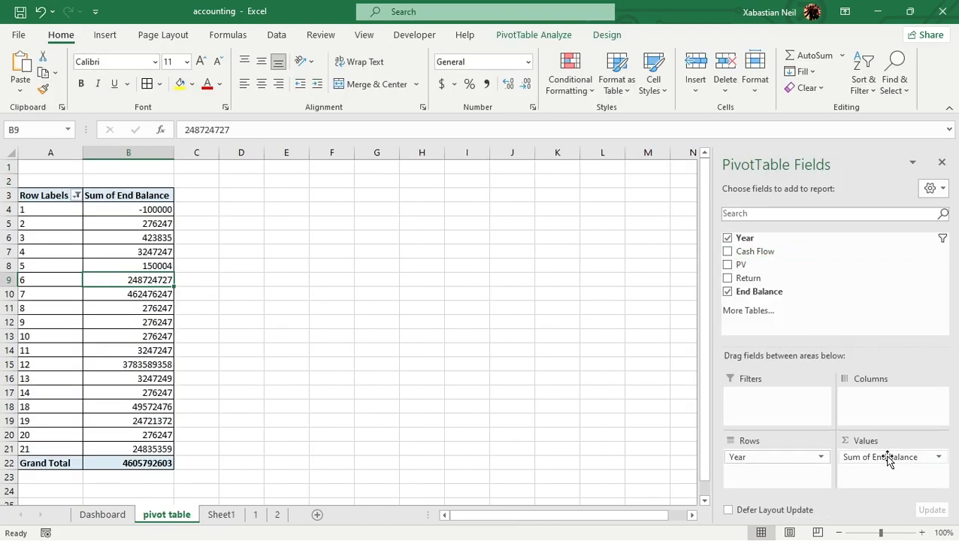
click(729, 238)
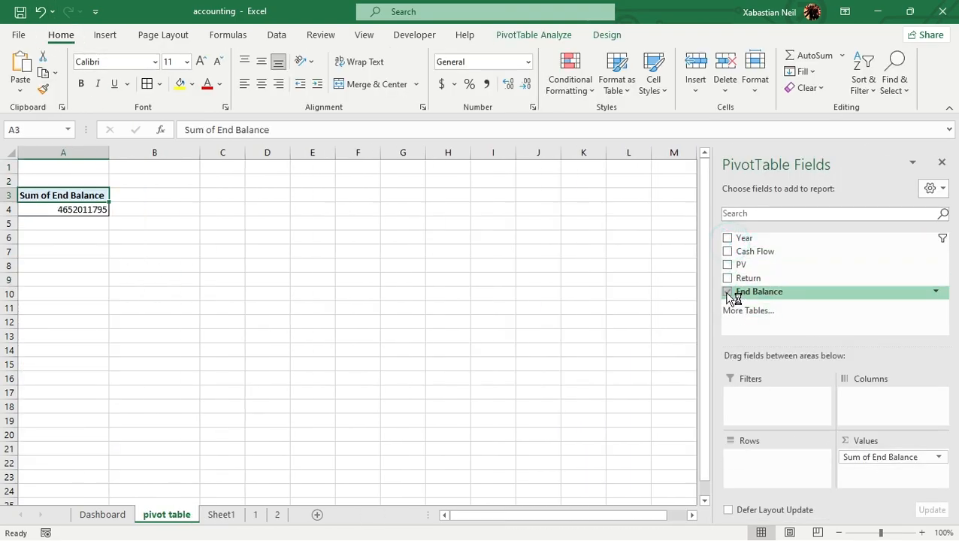
click(728, 292)
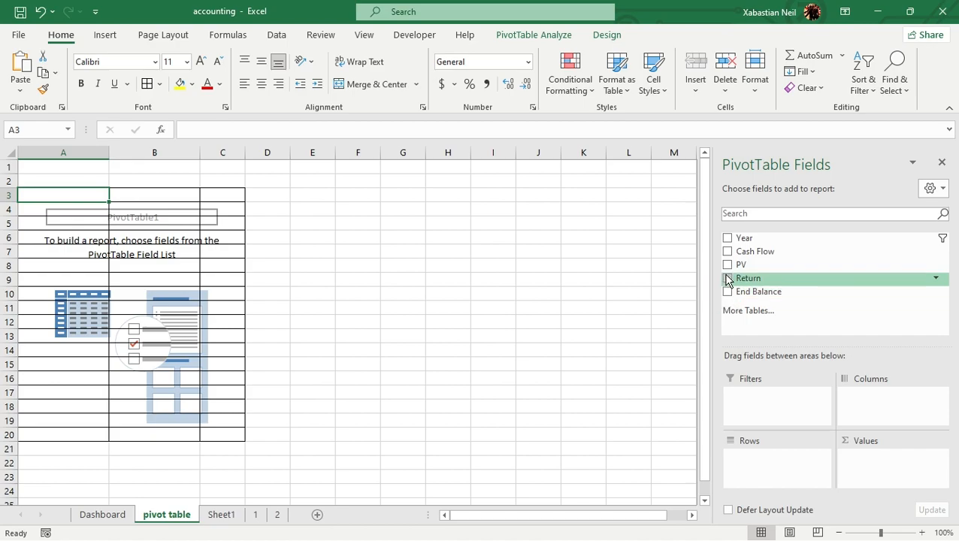
click(727, 265)
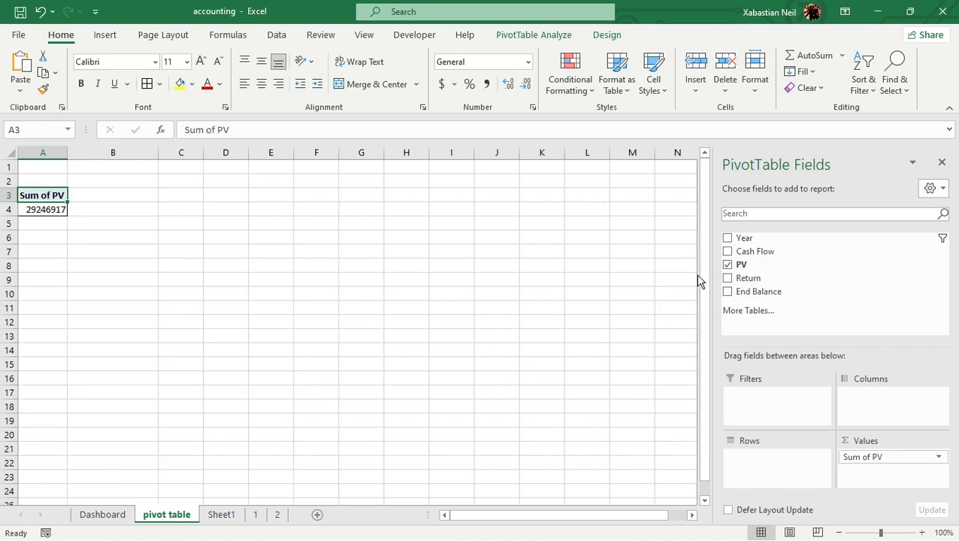
click(728, 278)
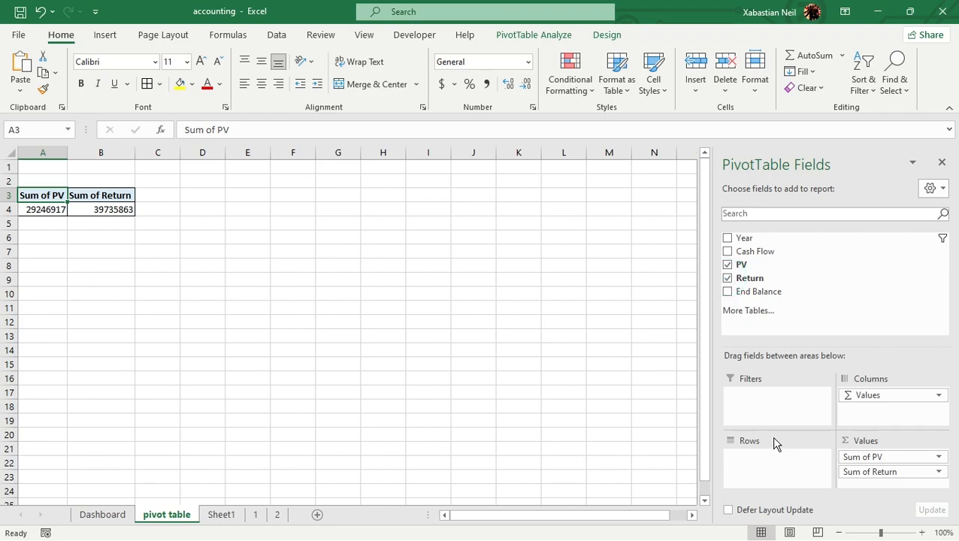
drag(857, 455, 757, 460)
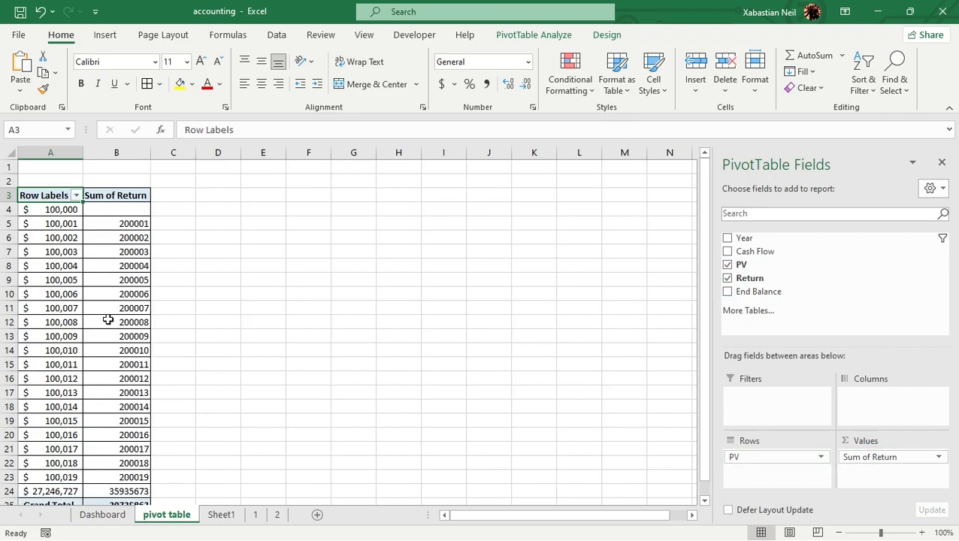
Format the PivotTable's Sum of Return values in B4:B25 as Accounting with dollar signs and no decimal places
scroll(129, 338, down, 1)
scroll(128, 322, up, 1)
scroll(127, 336, down, 1)
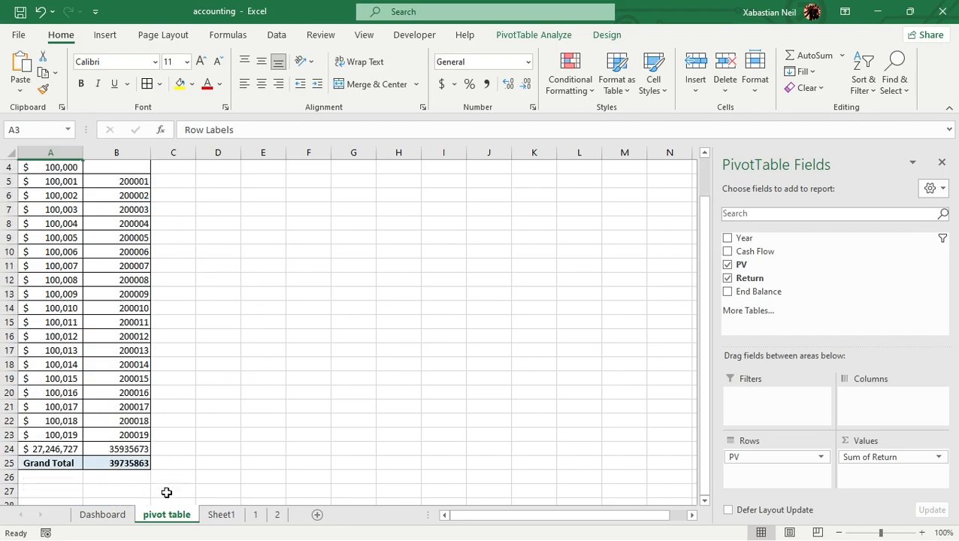
scroll(126, 329, up, 1)
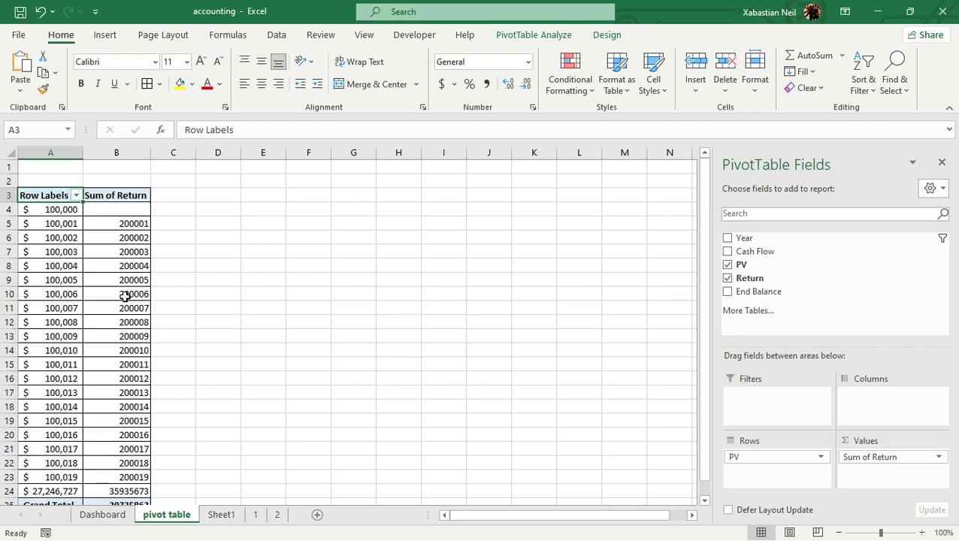
drag(127, 214, 129, 512)
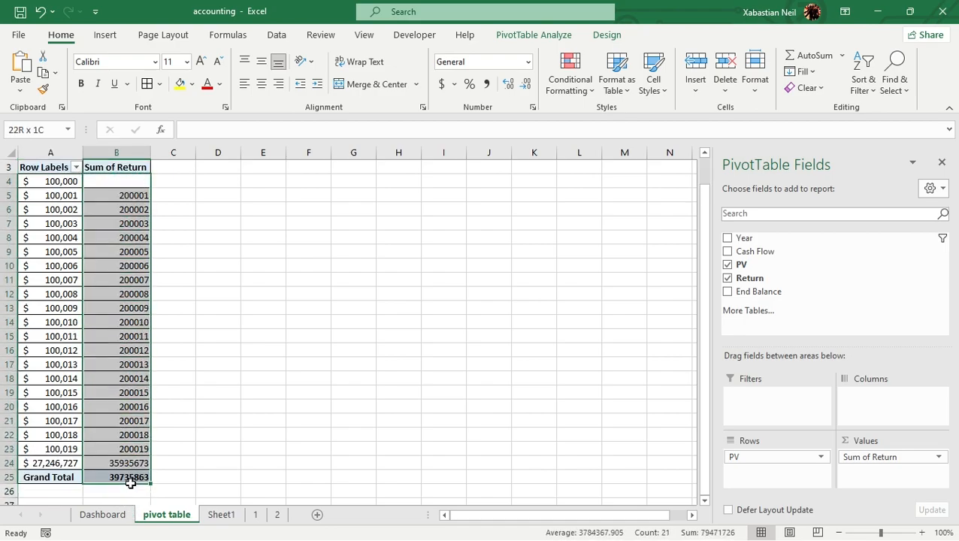
click(442, 84)
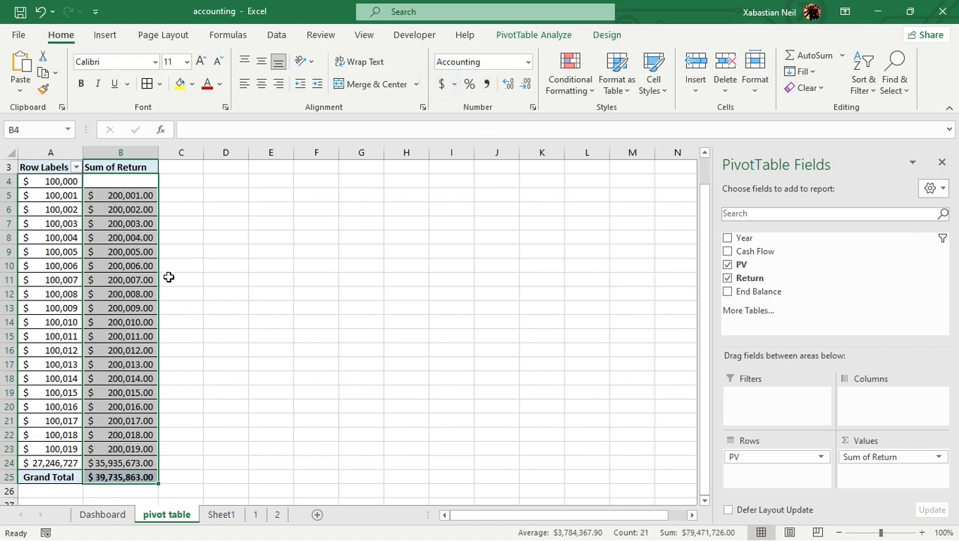
click(526, 84)
click(527, 84)
click(287, 338)
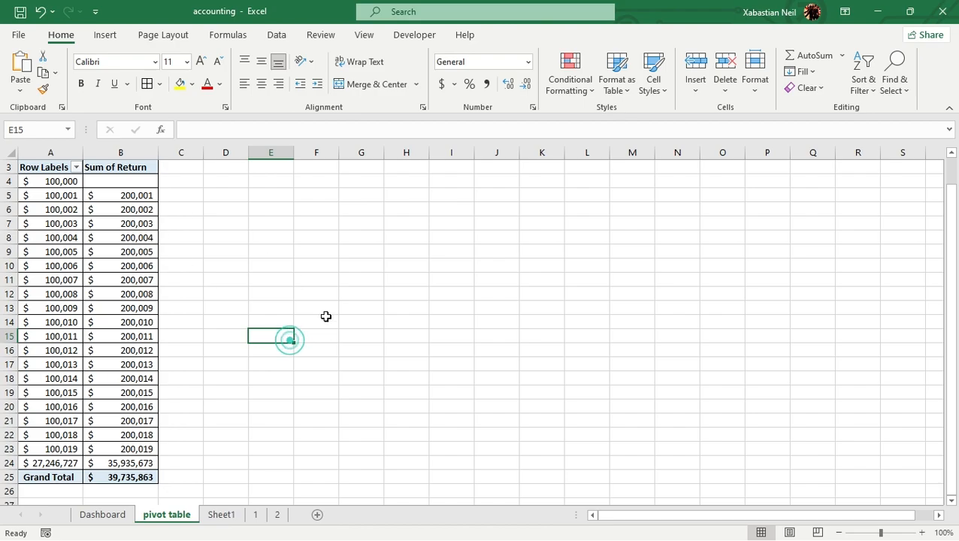
drag(132, 478, 94, 199)
click(261, 272)
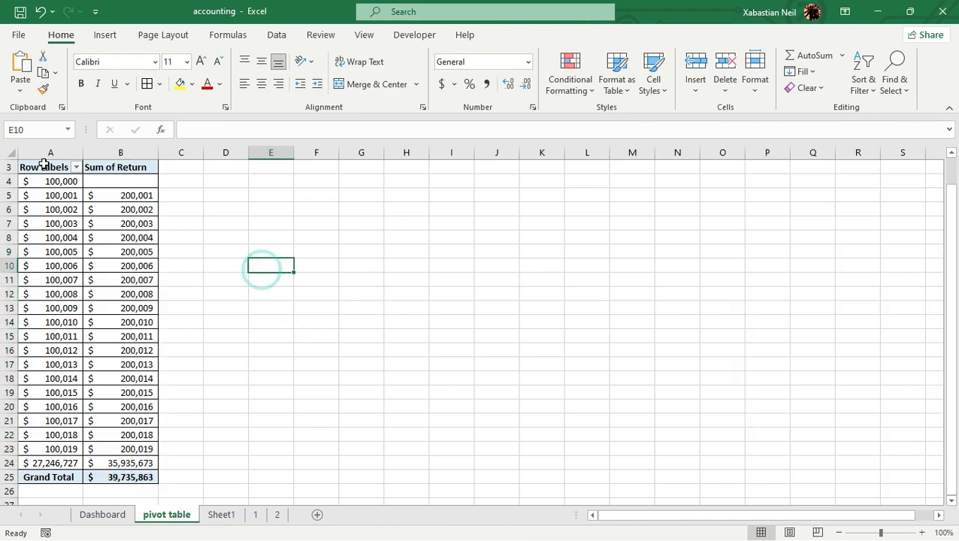
Insert a stacked line PivotChart with markers from the PV and Return PivotTable
click(45, 182)
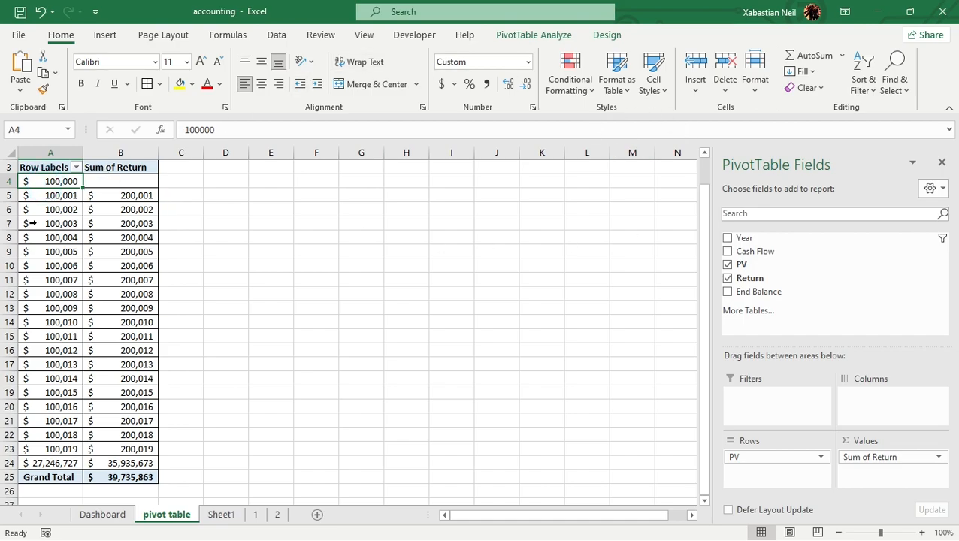
mouse_move(38, 174)
mouse_down()
mouse_move(89, 265)
mouse_move(72, 197)
mouse_move(37, 175)
mouse_up()
click(555, 39)
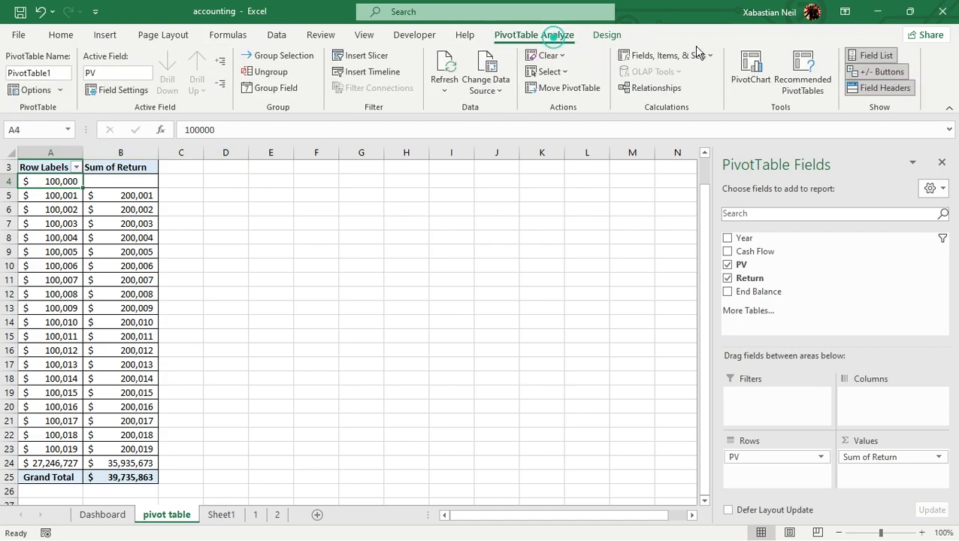
click(761, 87)
mouse_move(436, 230)
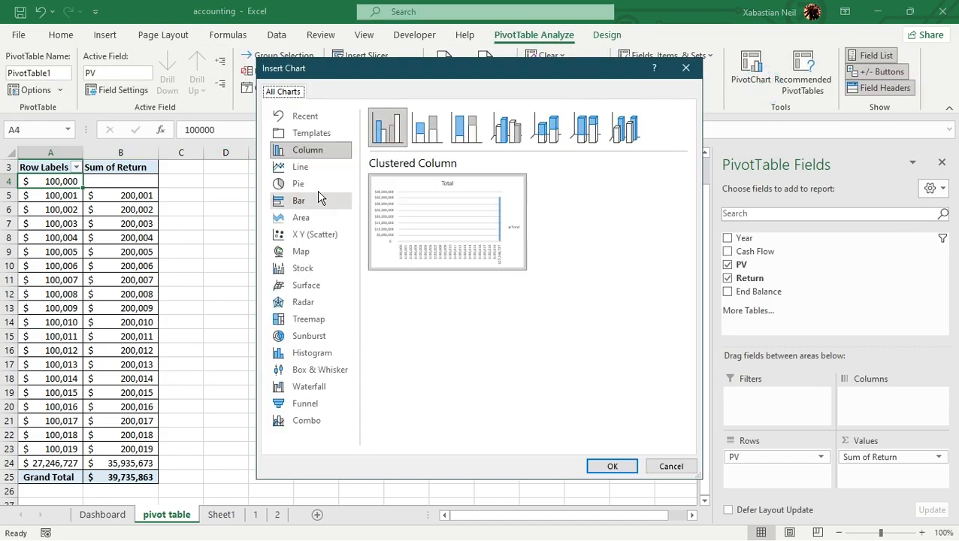
click(319, 163)
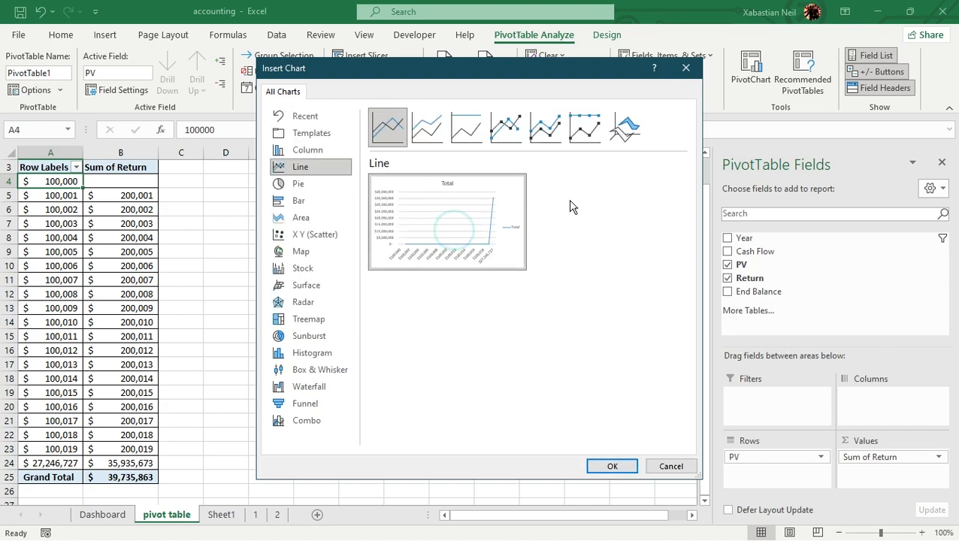
click(557, 141)
click(612, 467)
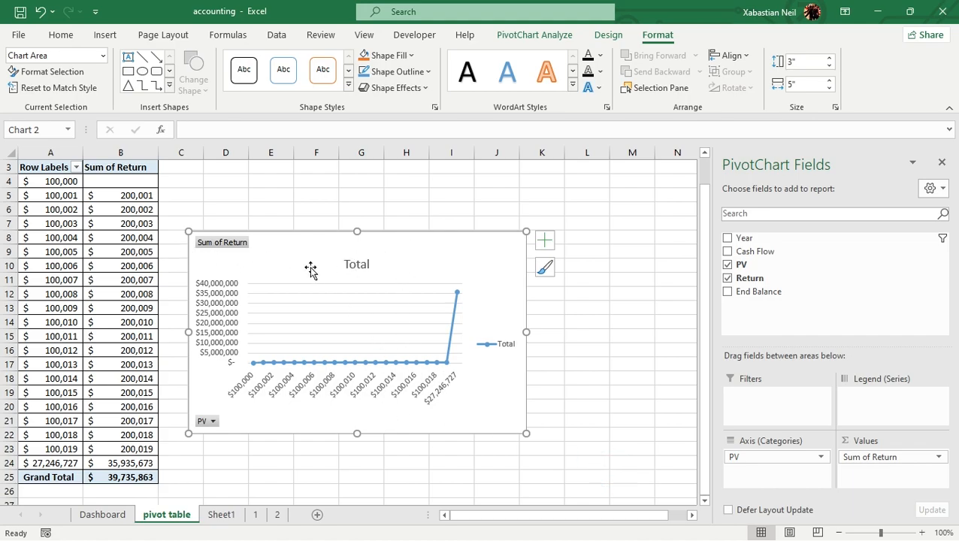
Hide all field buttons on the new Sum of Return line chart
right_click(293, 250)
click(524, 383)
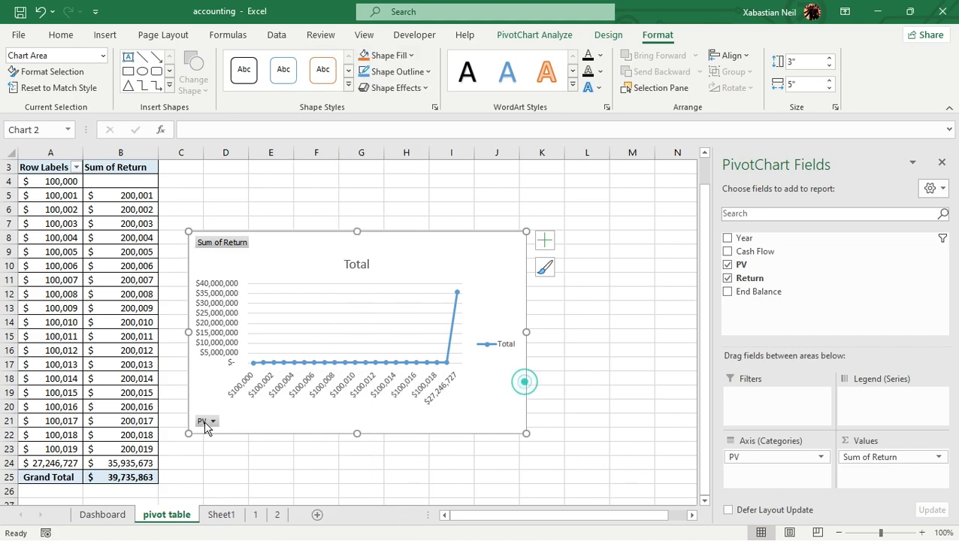
right_click(215, 422)
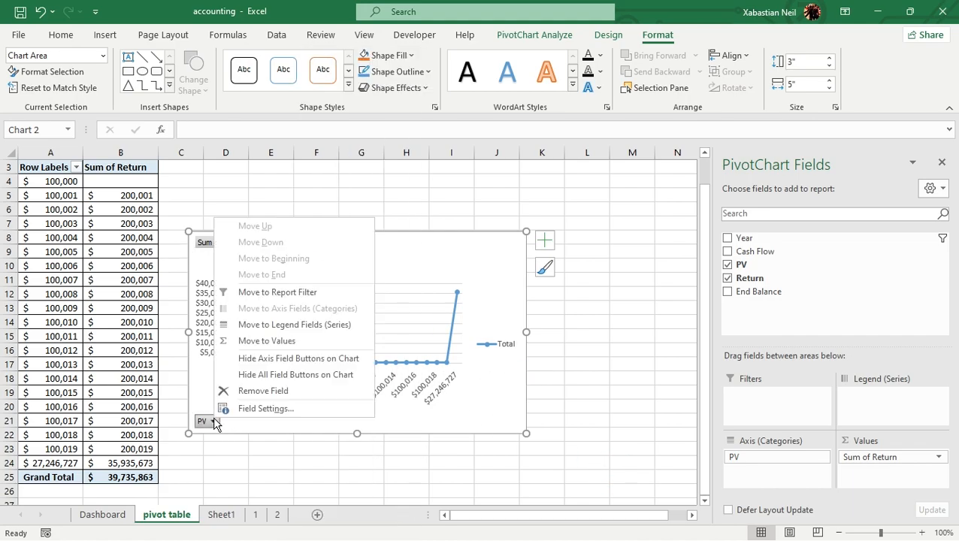
click(328, 375)
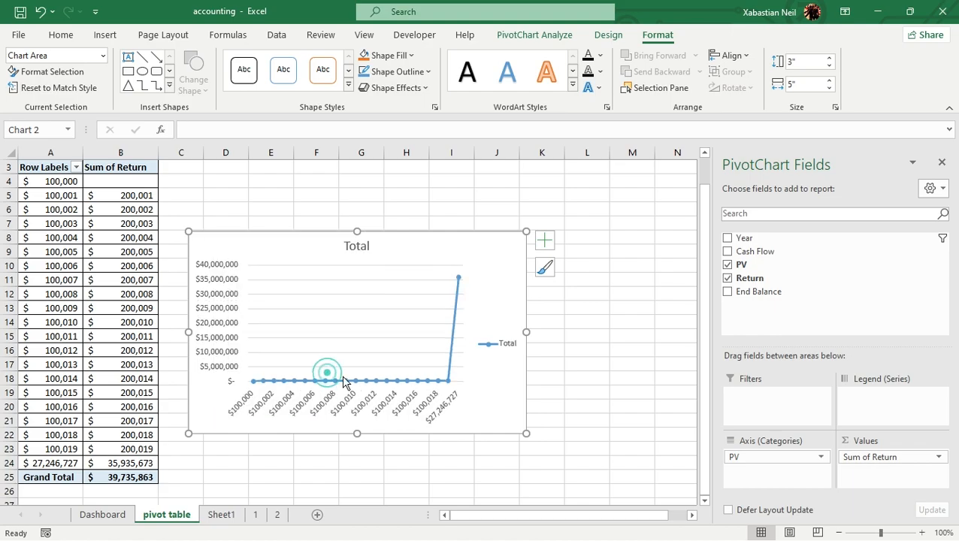
Copy the line PivotChart and paste it onto the Dashboard sheet with the destination theme
right_click(484, 391)
click(537, 154)
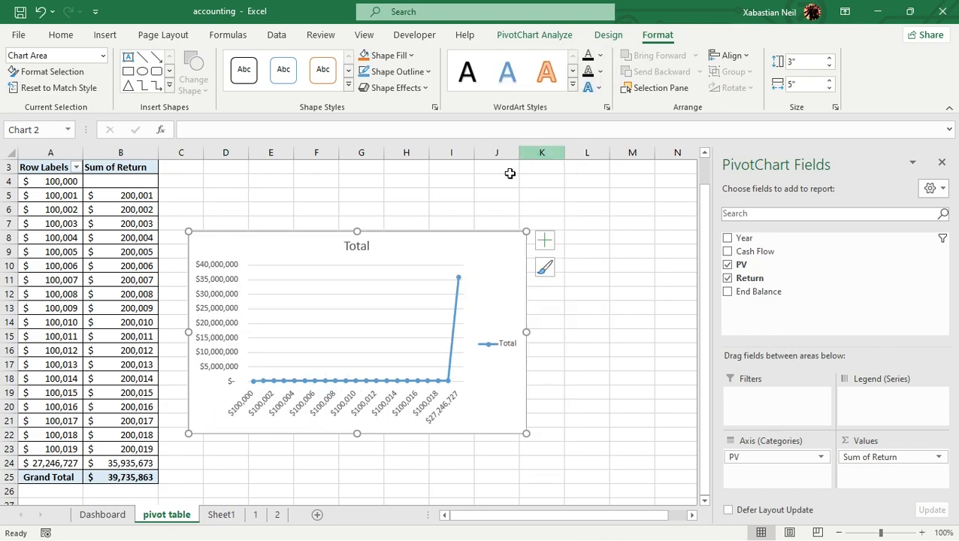
click(105, 515)
right_click(522, 273)
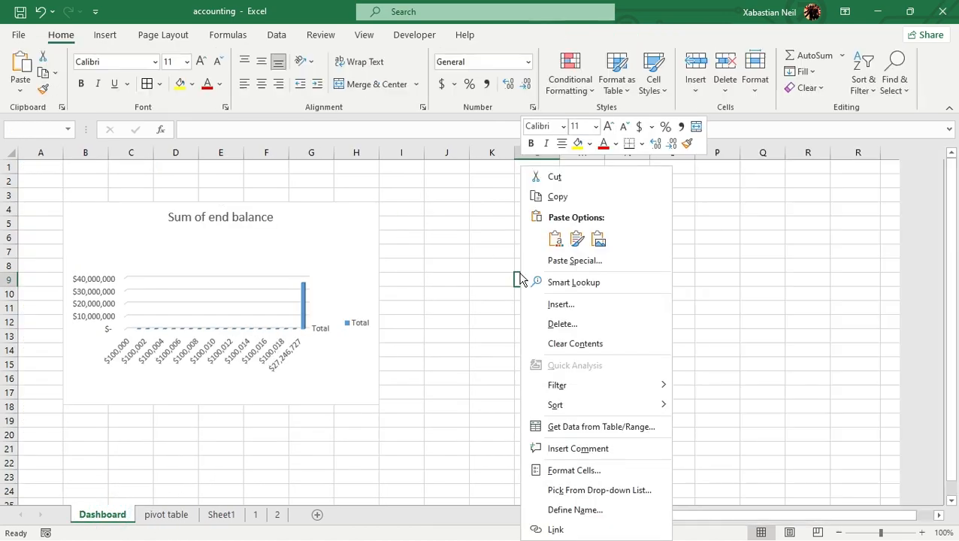
click(548, 236)
click(624, 253)
click(611, 277)
Move the pasted line chart so its upper-left corner sits at cell I4 and narrow it to end at column O
drag(627, 277, 497, 207)
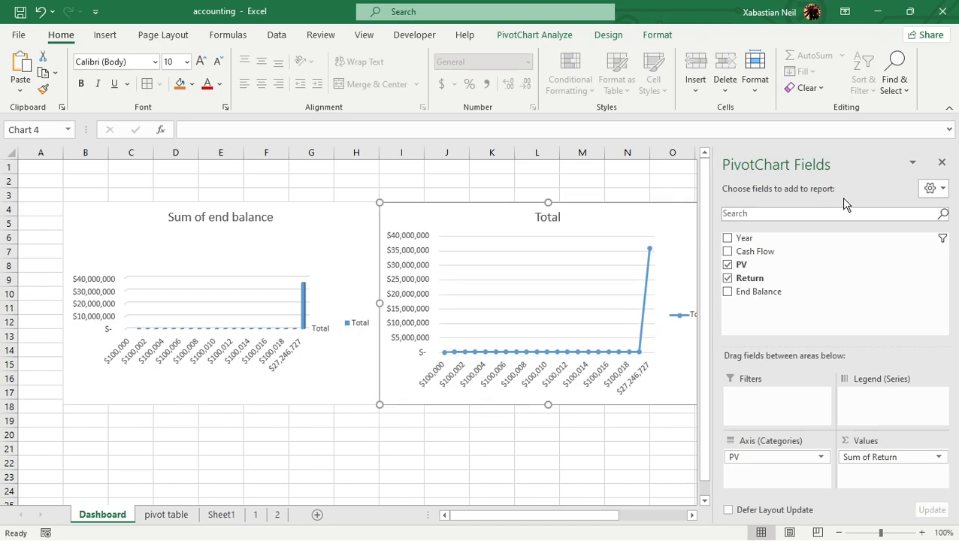
click(942, 162)
key(alt)
drag(718, 301, 695, 307)
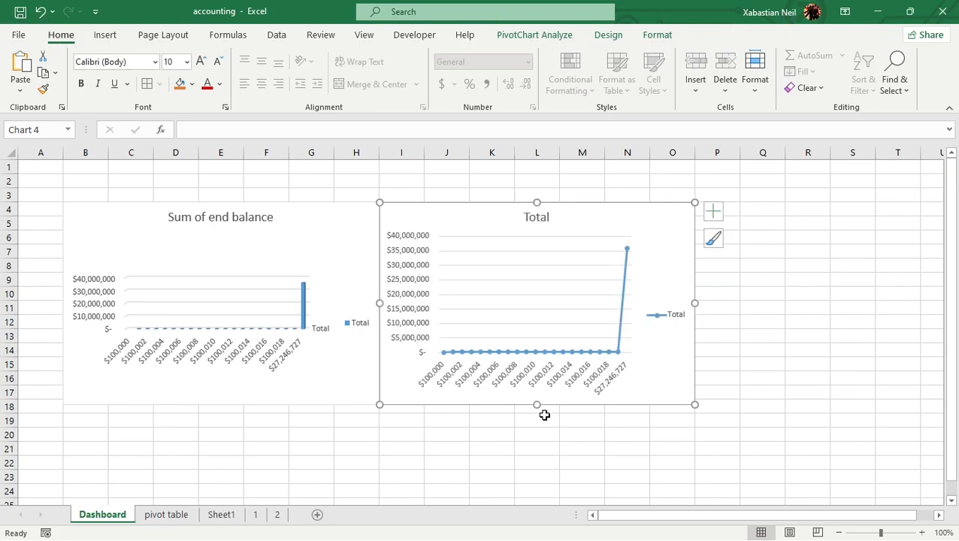
Shorten both Dashboard charts so they end at the bottom of row 17
drag(537, 407, 538, 396)
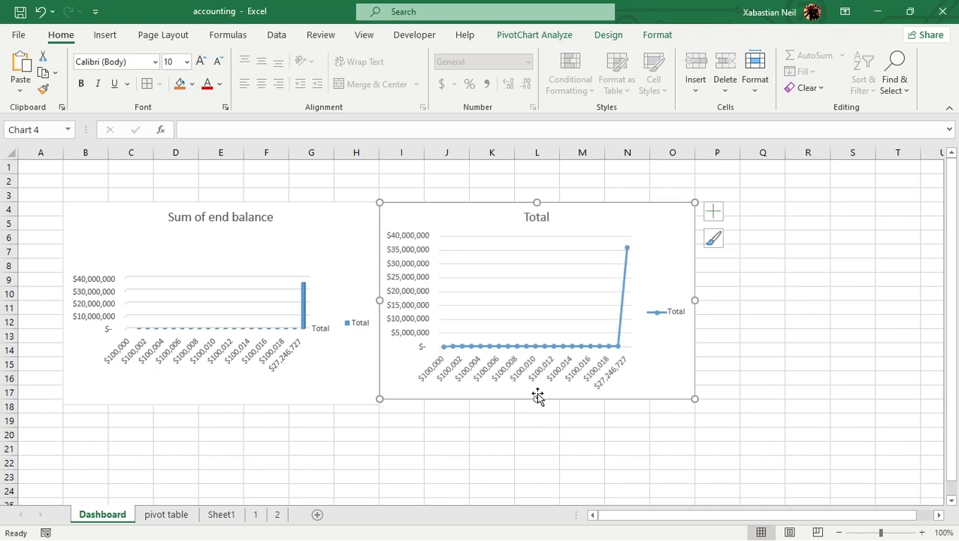
click(215, 406)
drag(221, 403, 245, 396)
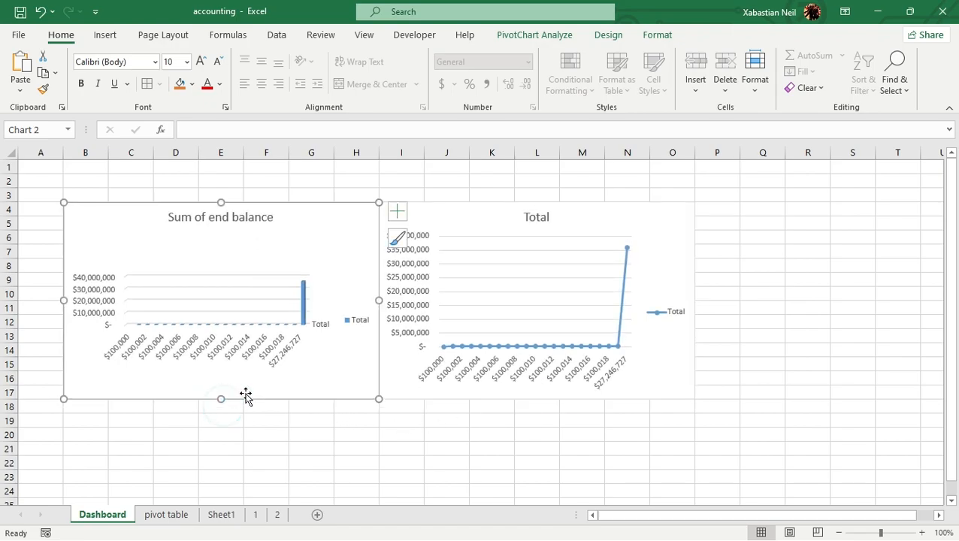
click(442, 447)
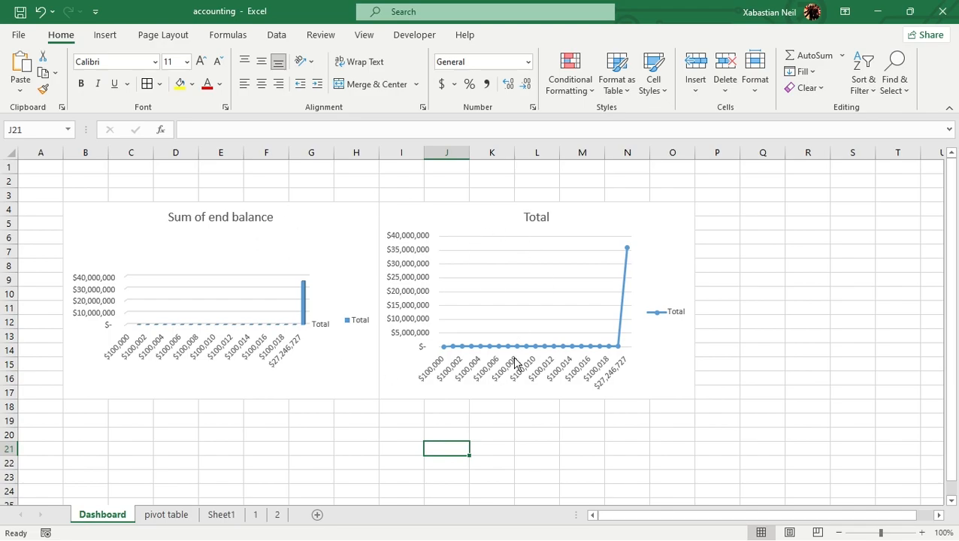
click(370, 434)
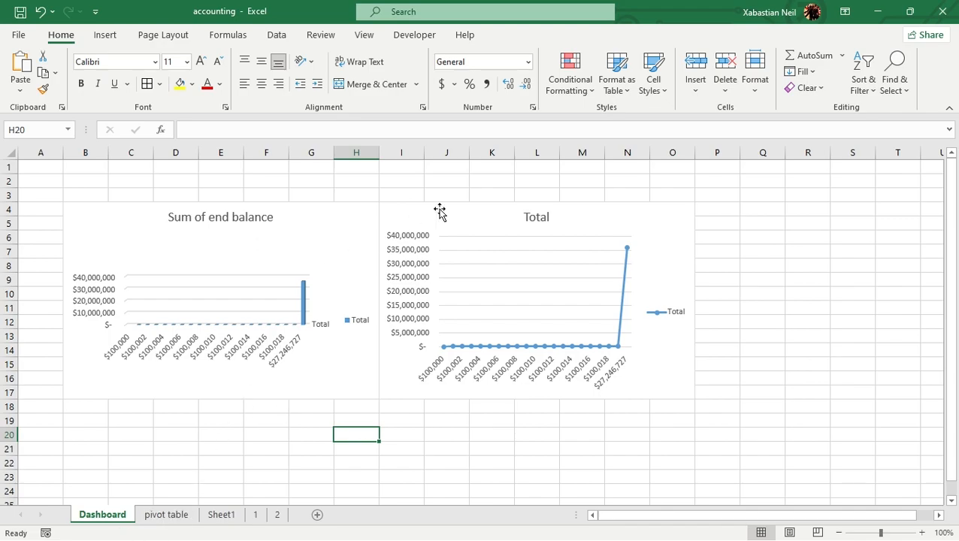
click(304, 295)
Try to insert a timeline for the line PivotChart on the Dashboard sheet
click(410, 278)
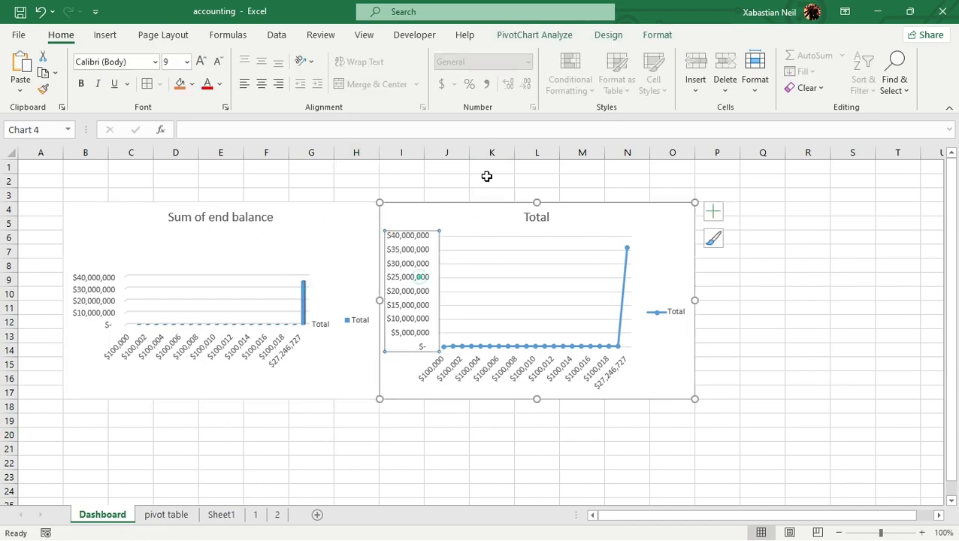
click(558, 37)
click(610, 35)
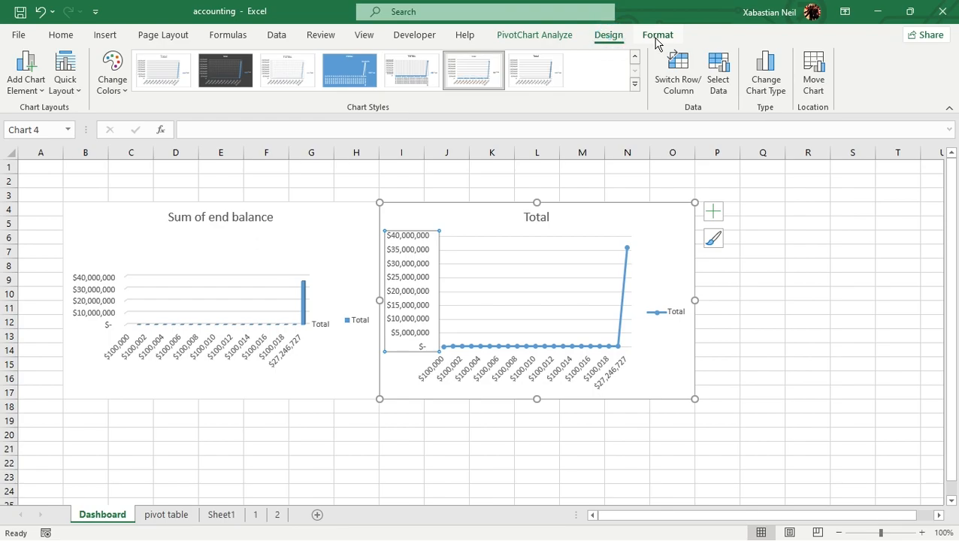
click(657, 35)
click(549, 35)
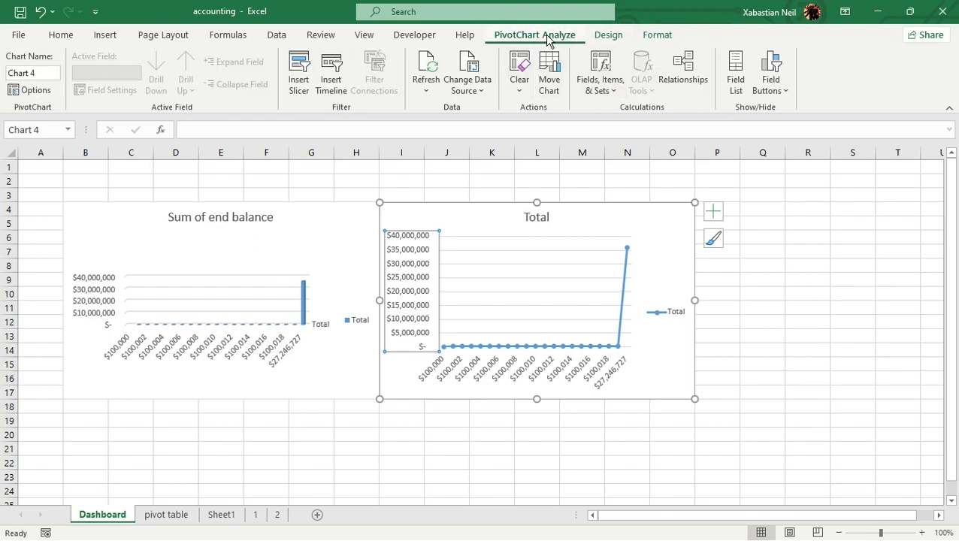
click(333, 79)
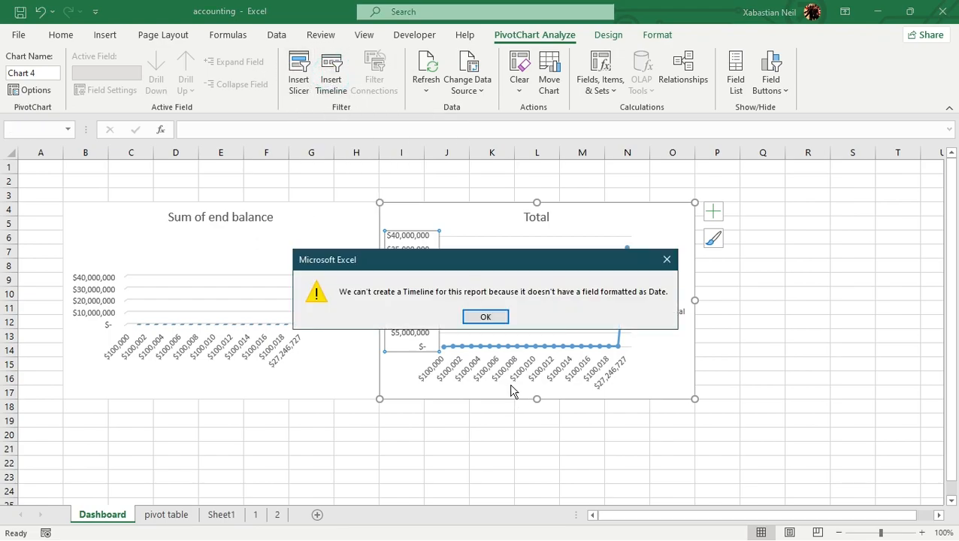
click(501, 316)
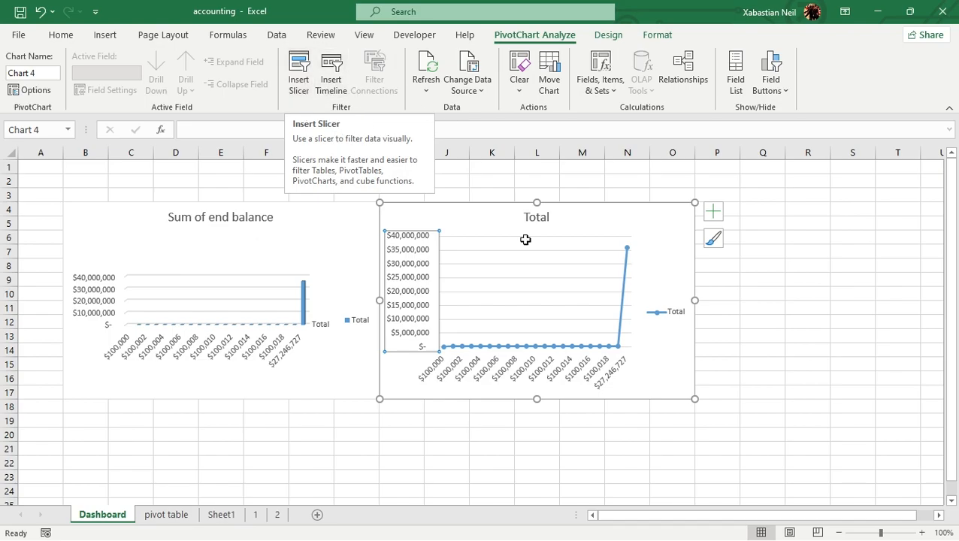
Delete the original line PivotChart from the pivot table sheet
click(166, 514)
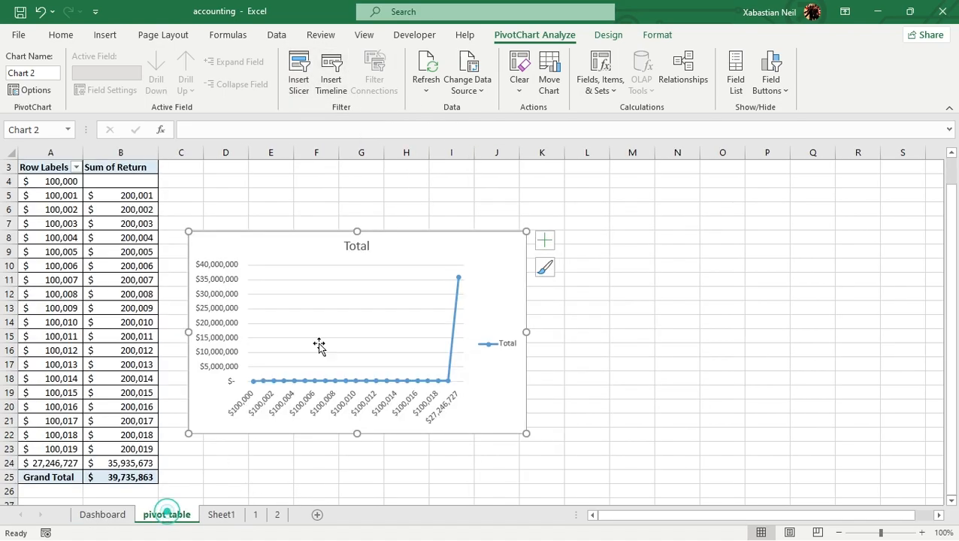
click(451, 232)
key(Delete)
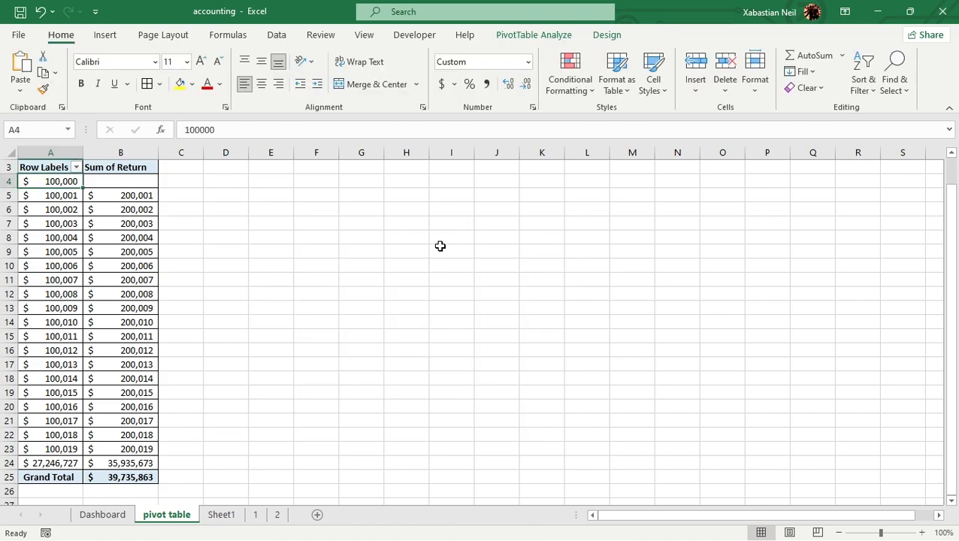
Show the End Balance field as detail under the $100,006 row label of the PivotTable
click(88, 284)
double_click(64, 266)
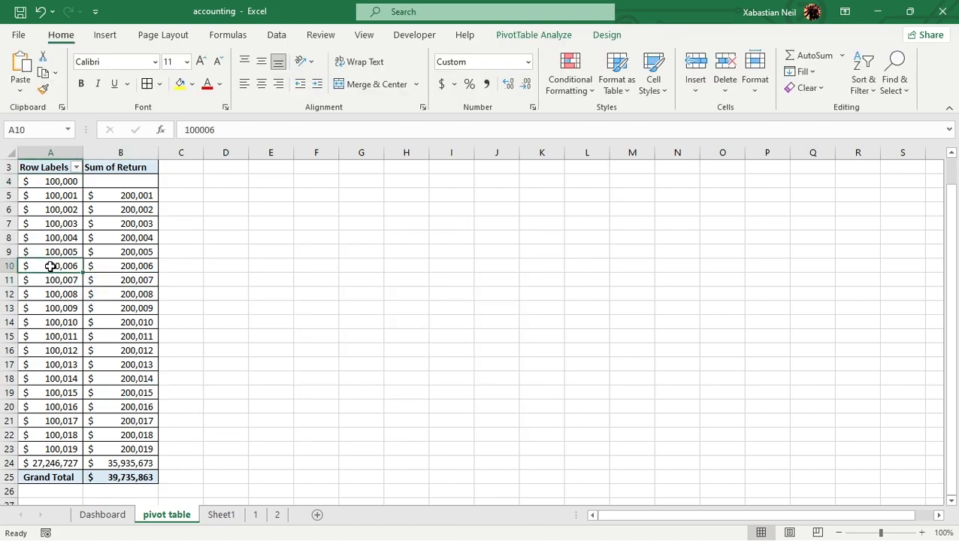
click(374, 227)
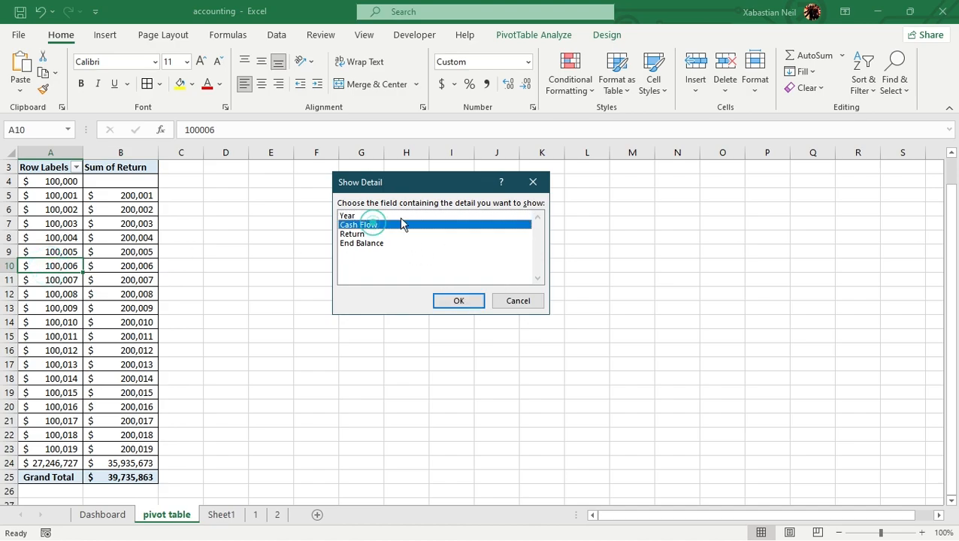
click(363, 243)
click(458, 301)
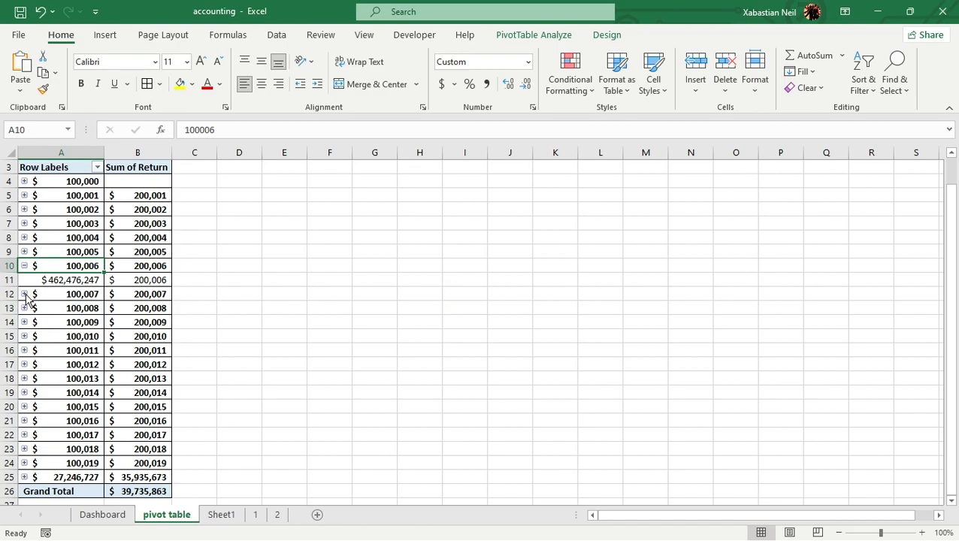
Expand the $100,007, $100,008 and $100,009 row labels to show their End Balance detail
click(24, 294)
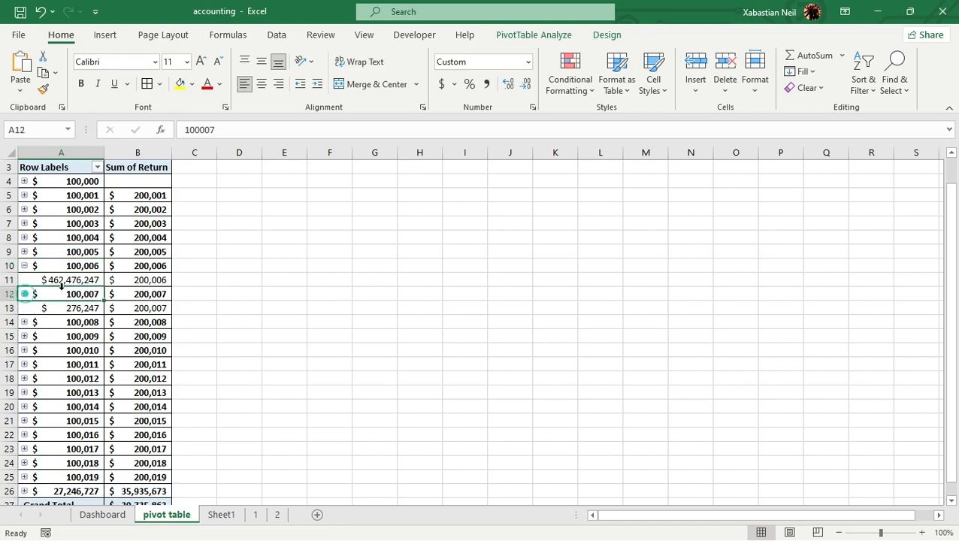
click(25, 322)
click(25, 322)
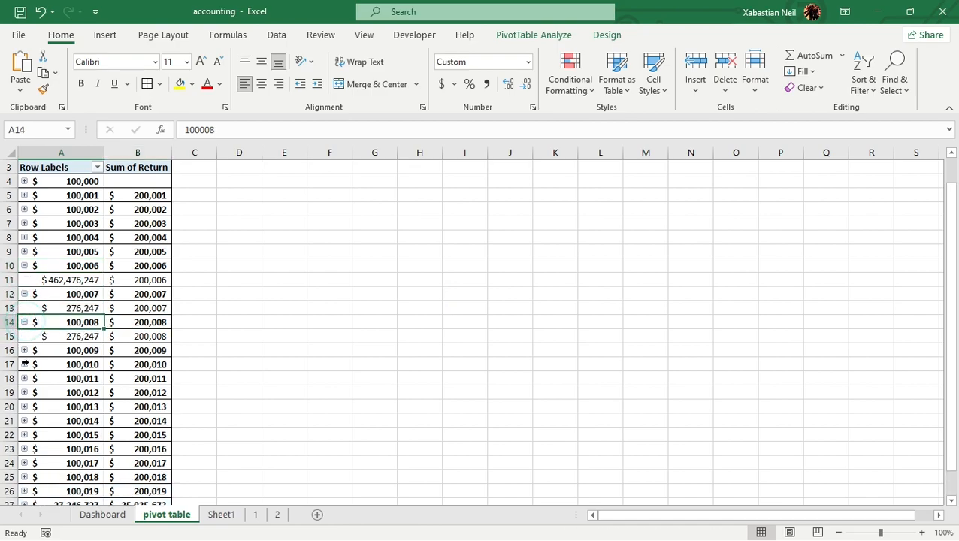
click(24, 350)
click(25, 350)
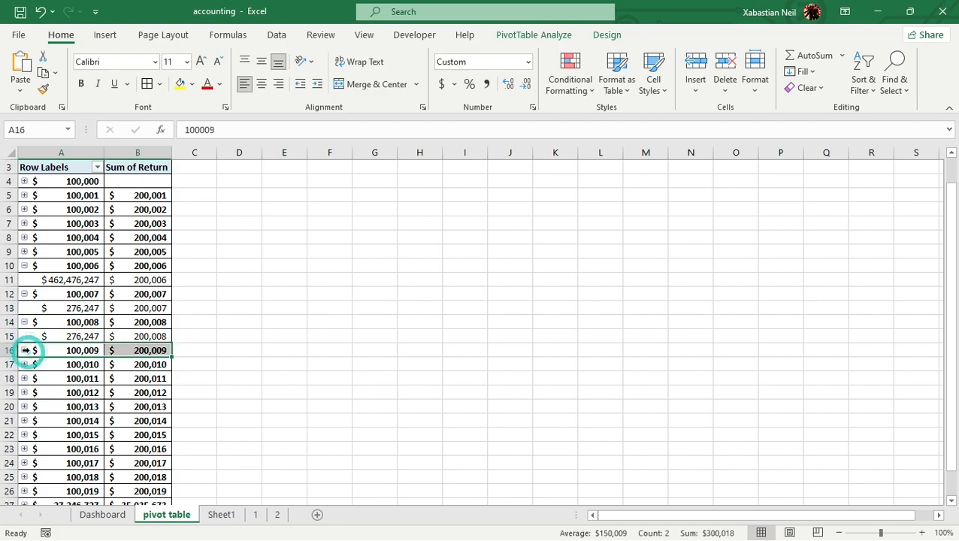
Filter the PV row labels to exclude $100,007, $100,013, $100,016 and $100,017
scroll(118, 360, down, 2)
scroll(105, 357, down, 5)
scroll(109, 323, up, 8)
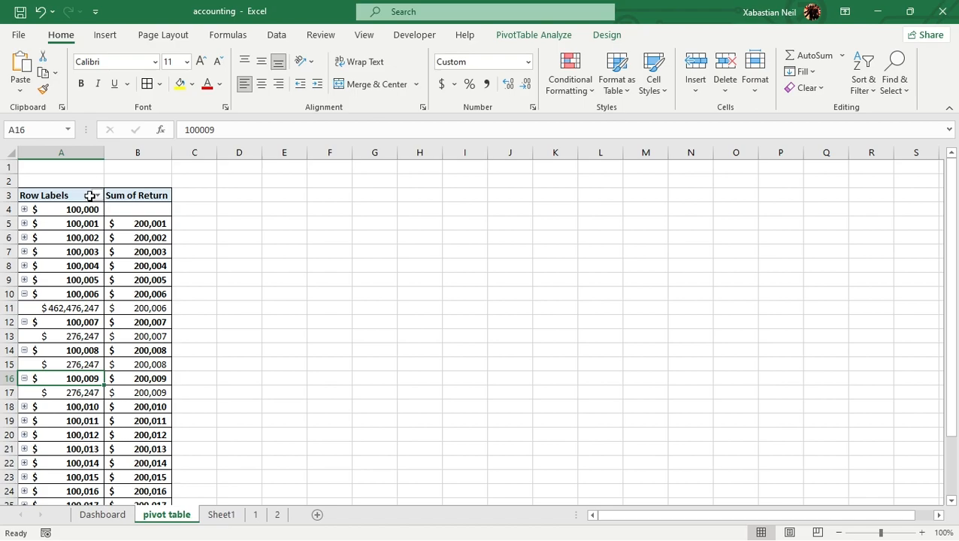
click(97, 196)
scroll(72, 414, down, 4)
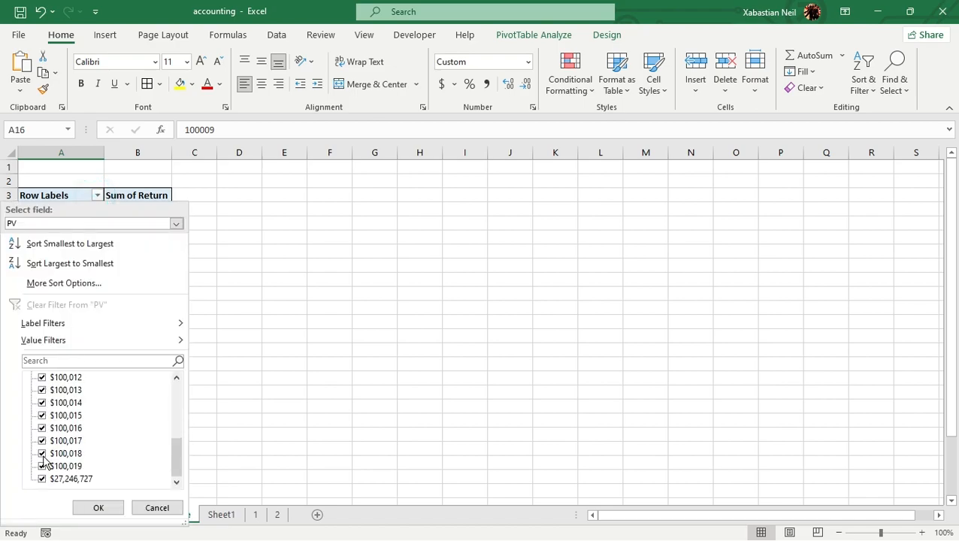
click(42, 428)
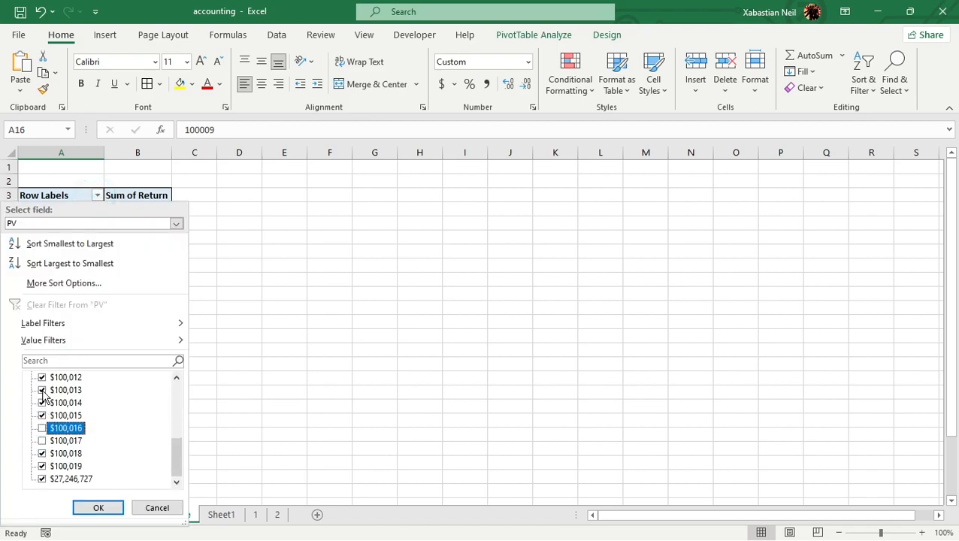
click(42, 390)
scroll(42, 394, up, 2)
click(43, 390)
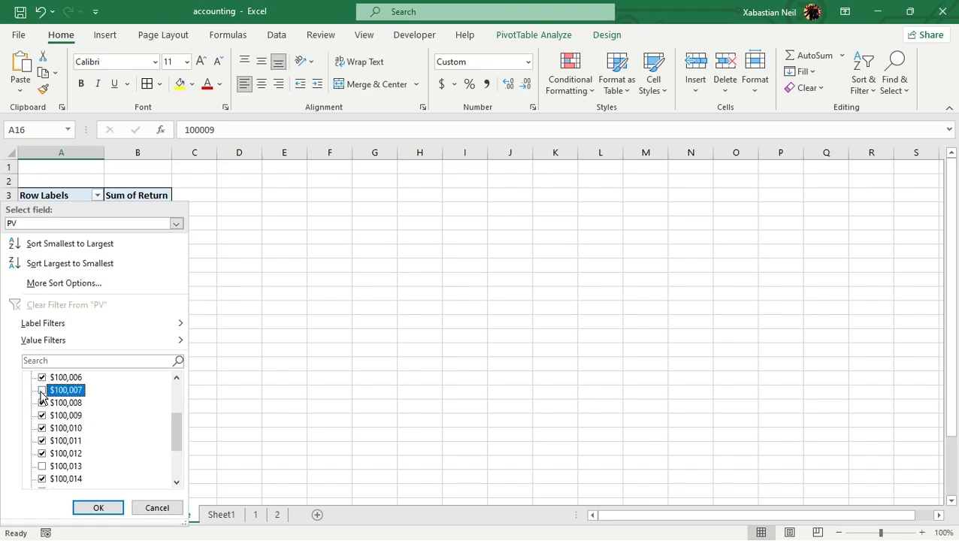
click(99, 509)
scroll(118, 422, down, 8)
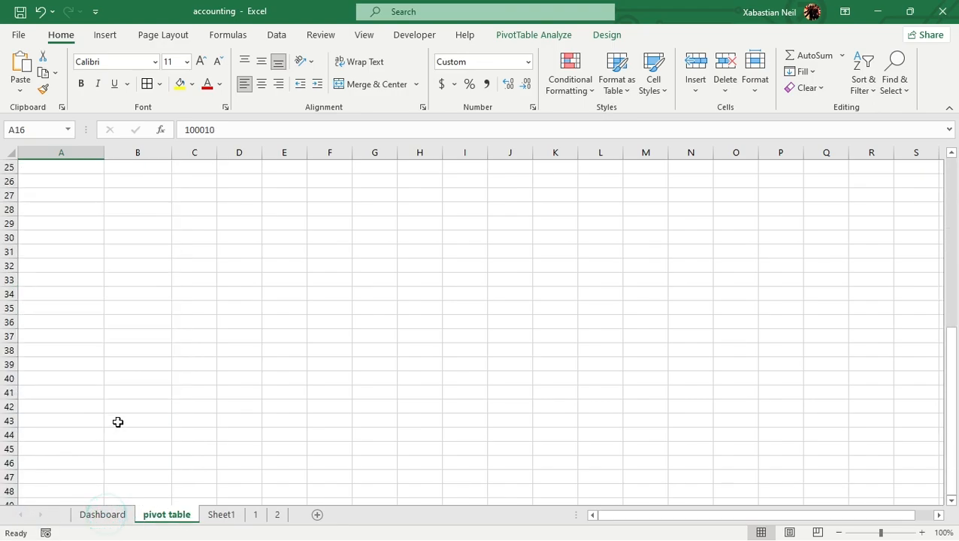
scroll(142, 412, up, 6)
scroll(142, 412, up, 2)
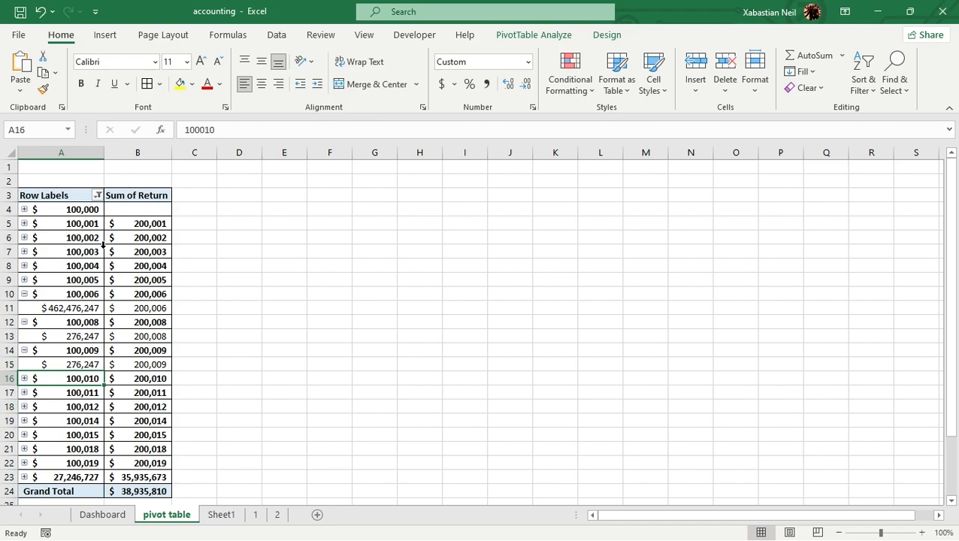
Expand the $100,004 row label and extract the source records behind the $100,006 Sum of Return value to a new sheet
click(25, 265)
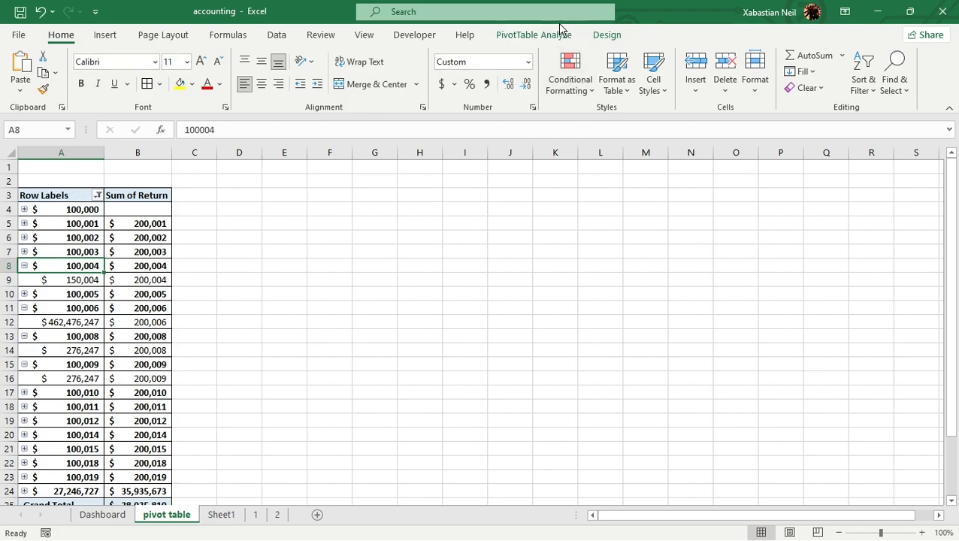
click(153, 312)
double_click(153, 315)
click(188, 181)
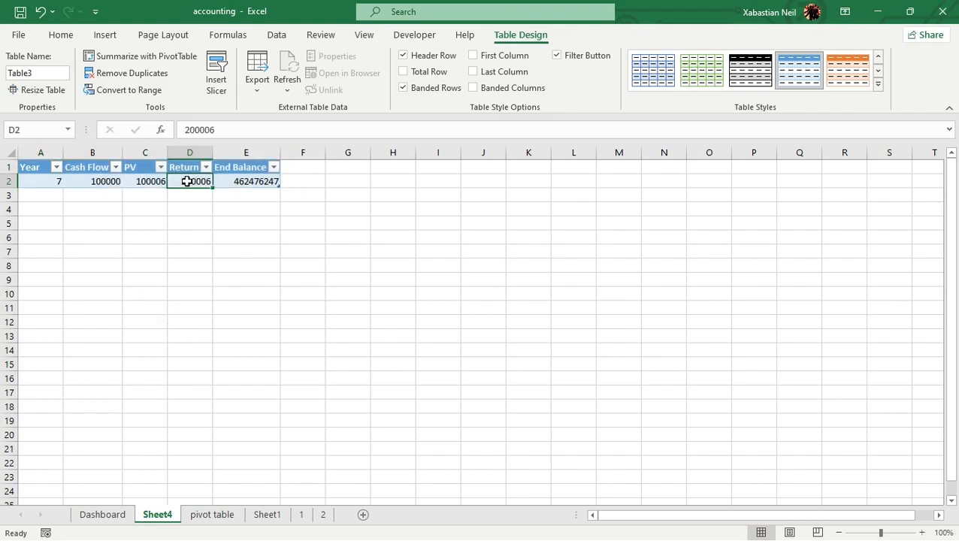
Undo the extracted detail sheet, the $100,004 expansion and the PV filter
click(40, 15)
click(39, 15)
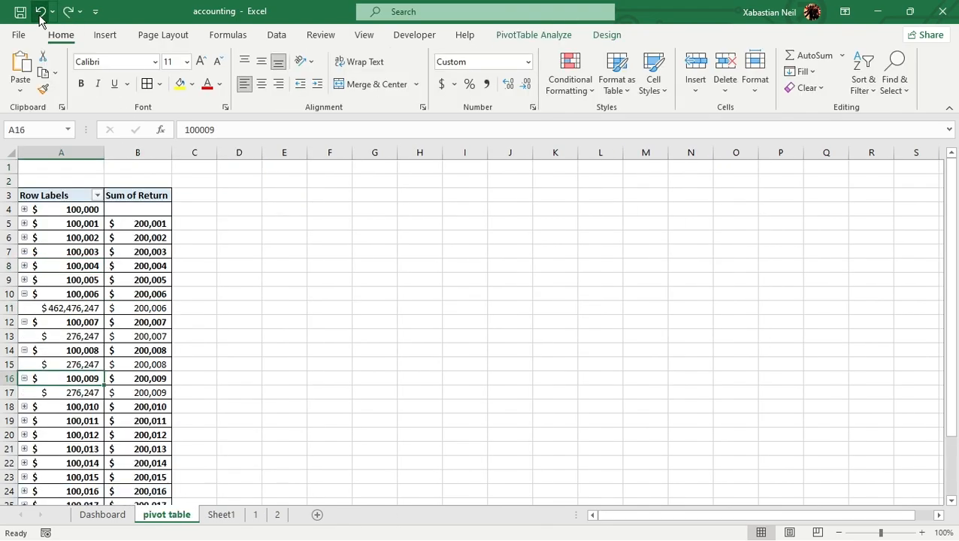
click(107, 261)
click(134, 234)
click(133, 194)
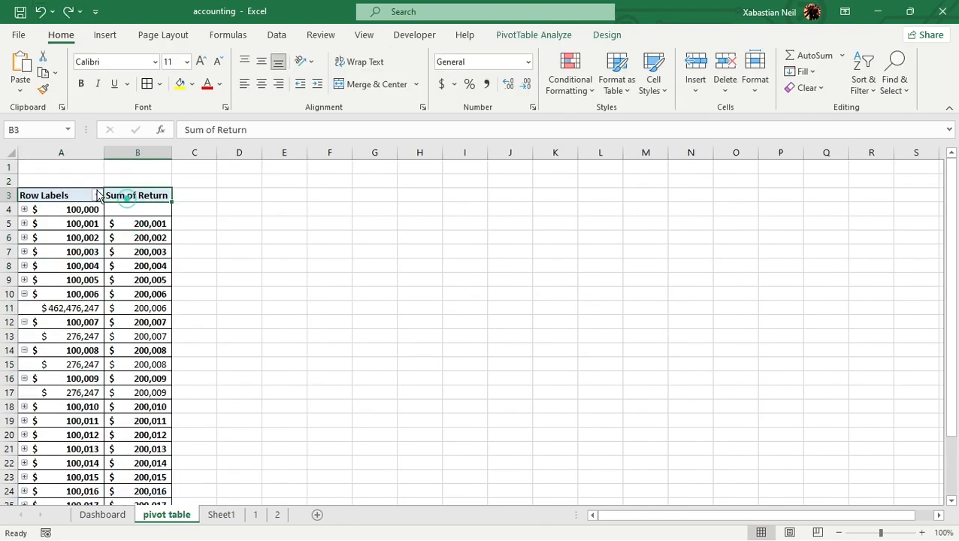
click(69, 184)
click(404, 201)
Enlarge the line chart on the Dashboard sheet so it extends across to column AC and down to row 21
click(102, 514)
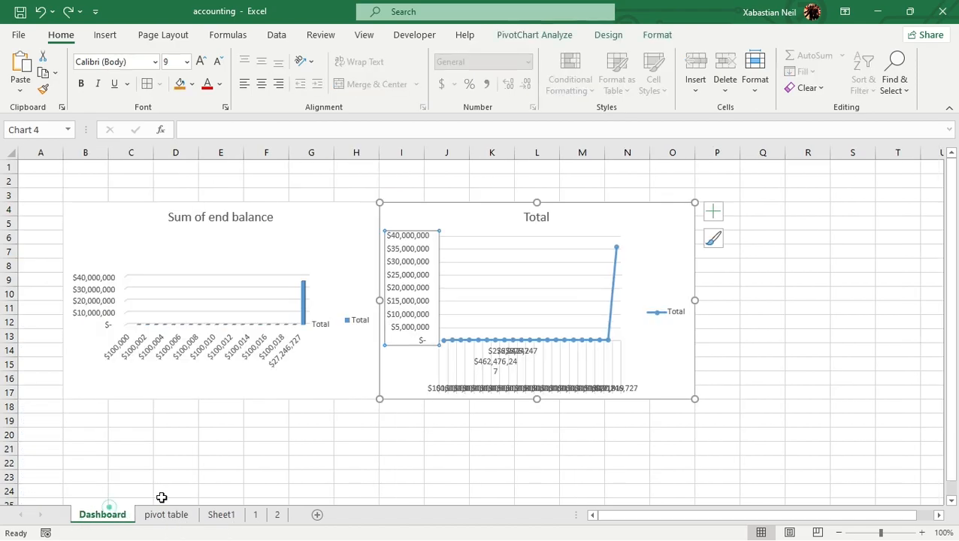
click(548, 340)
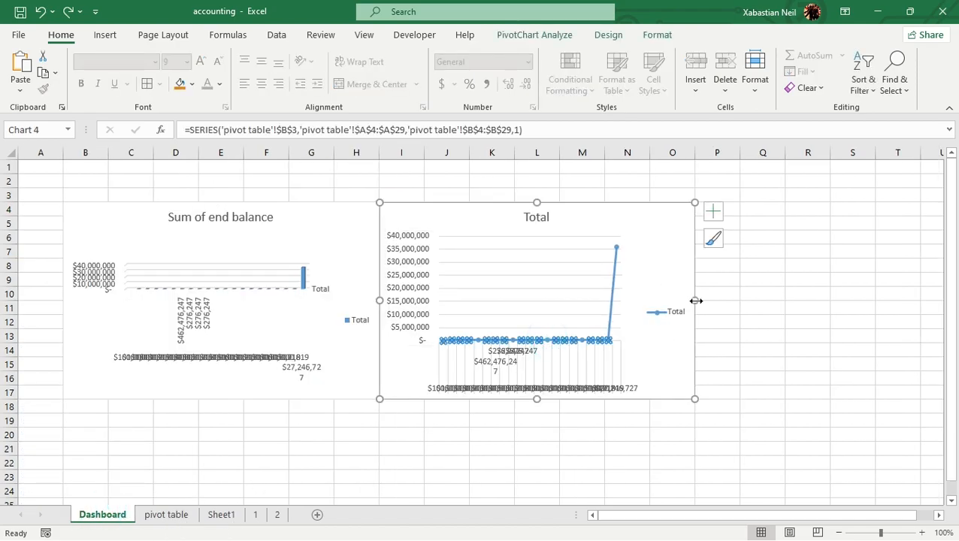
drag(696, 300, 802, 300)
drag(591, 398, 601, 451)
drag(804, 329, 944, 329)
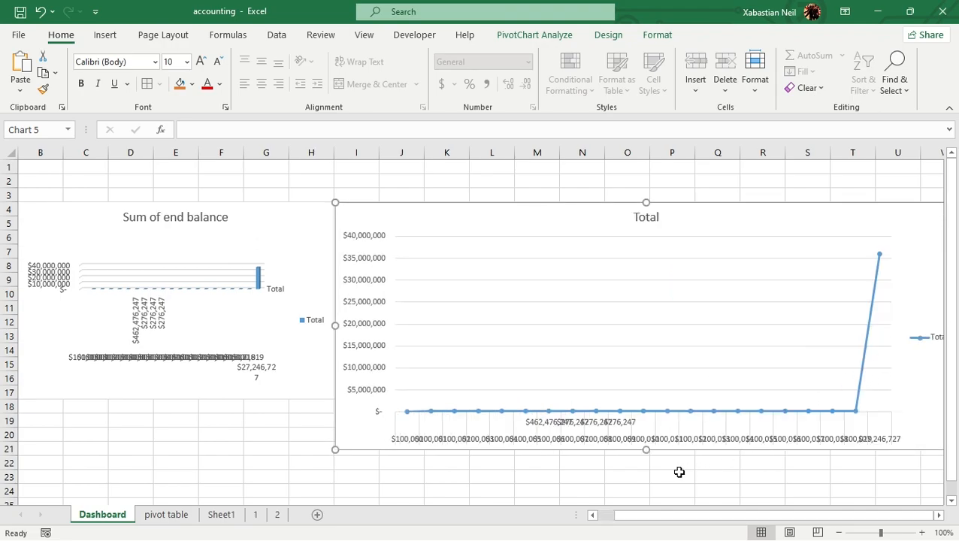
ctrl+scroll(346, 301, down, 5)
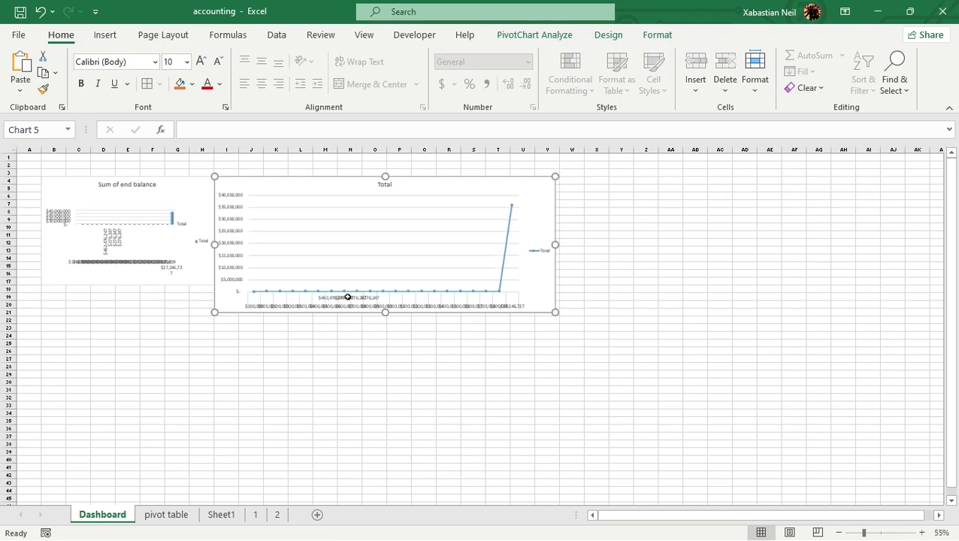
drag(449, 219, 542, 218)
ctrl+scroll(314, 297, up, 3)
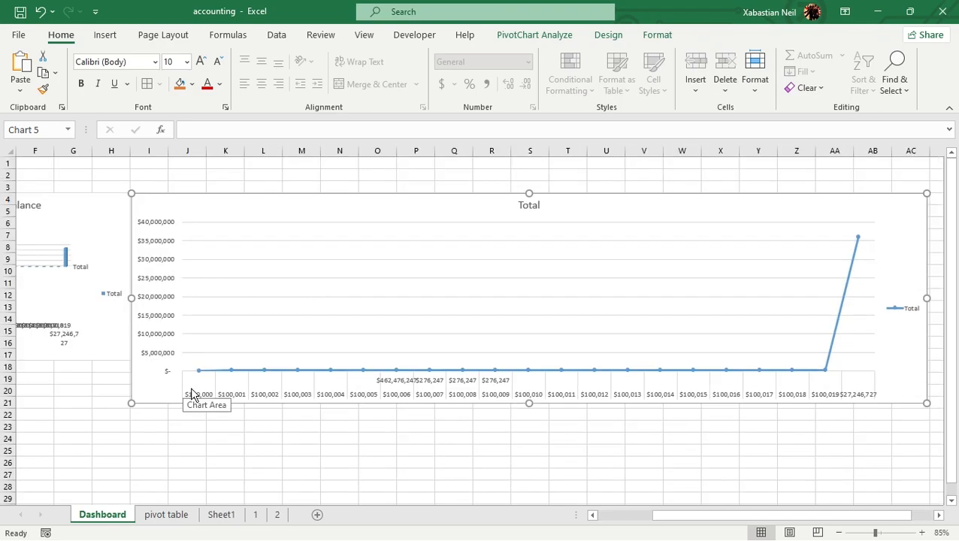
Widen the Sum of end balance chart so its left edge reaches the start of column A
drag(728, 528, 657, 529)
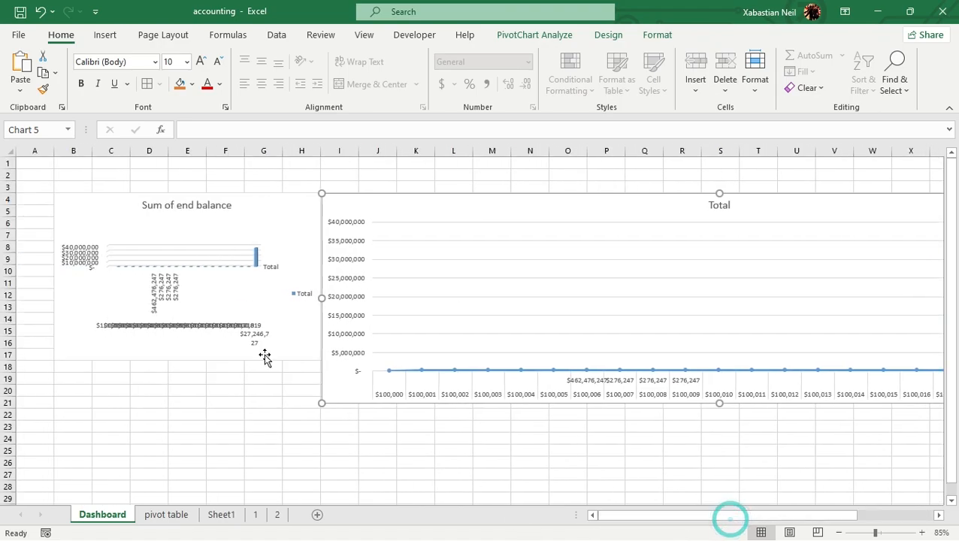
click(142, 304)
drag(54, 277, 15, 277)
Move the enlarged line chart below the Sum of end balance chart, starting at column A in row 18
click(530, 293)
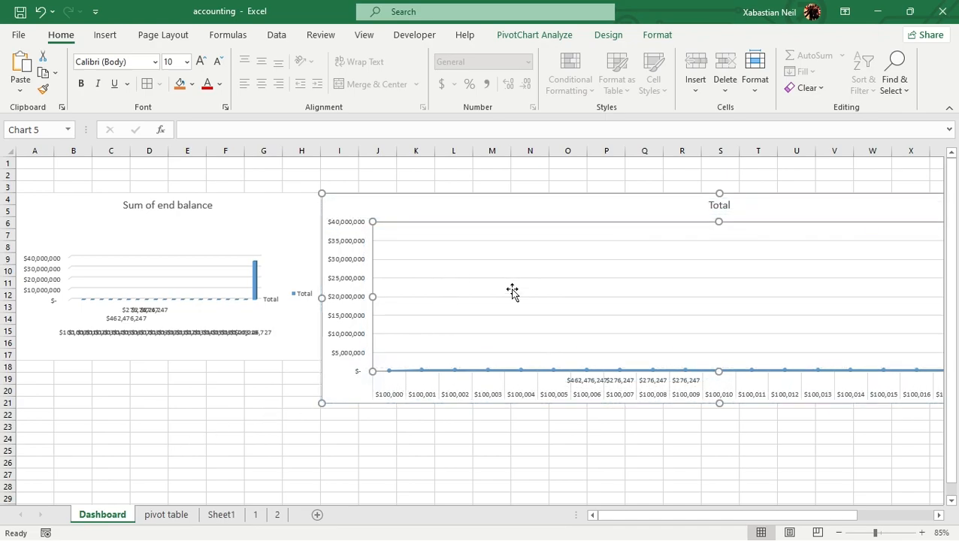
drag(512, 292, 508, 288)
drag(454, 197, 139, 364)
Delete the smaller line chart beside the Sum of end balance chart
click(400, 230)
click(400, 229)
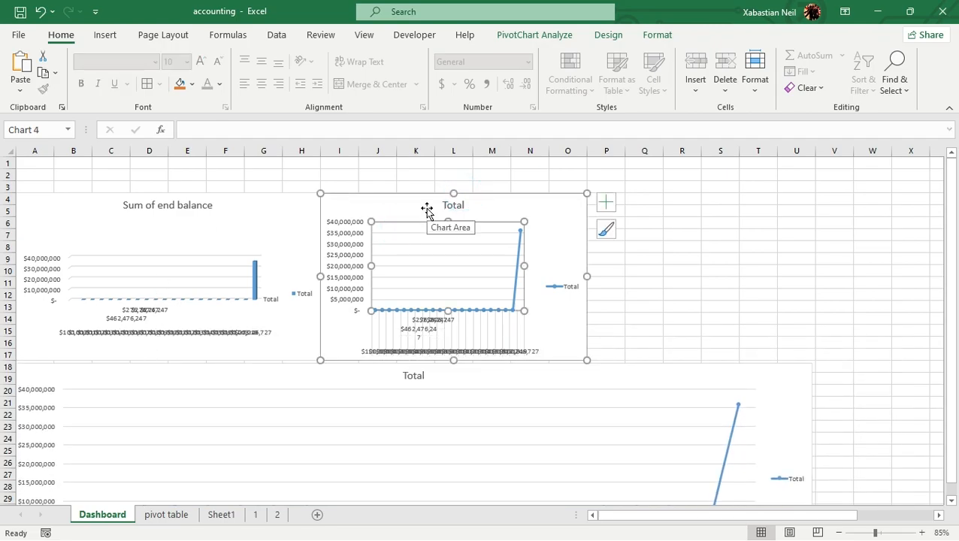
click(412, 195)
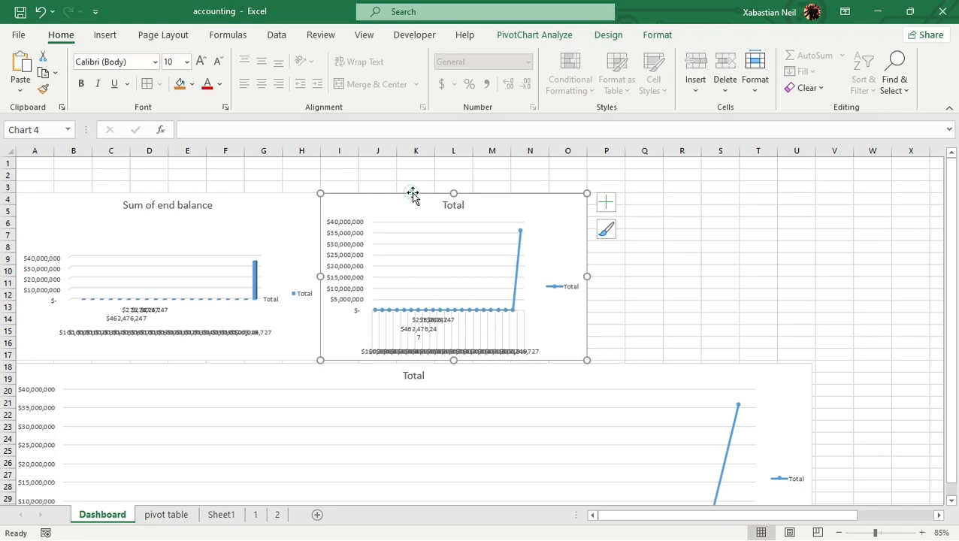
key(Delete)
Widen the Sum of end balance chart so its right edge reaches the end of column U
click(235, 209)
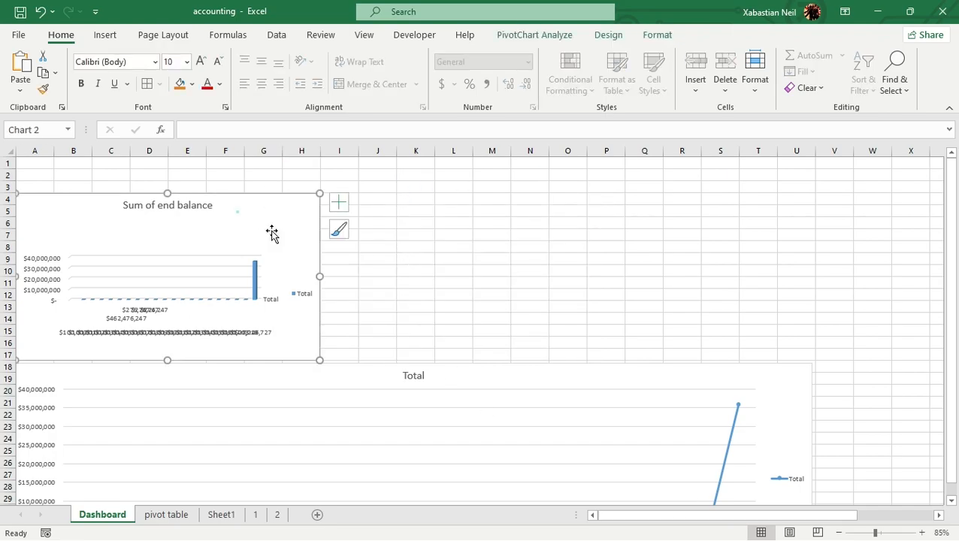
drag(319, 277, 814, 301)
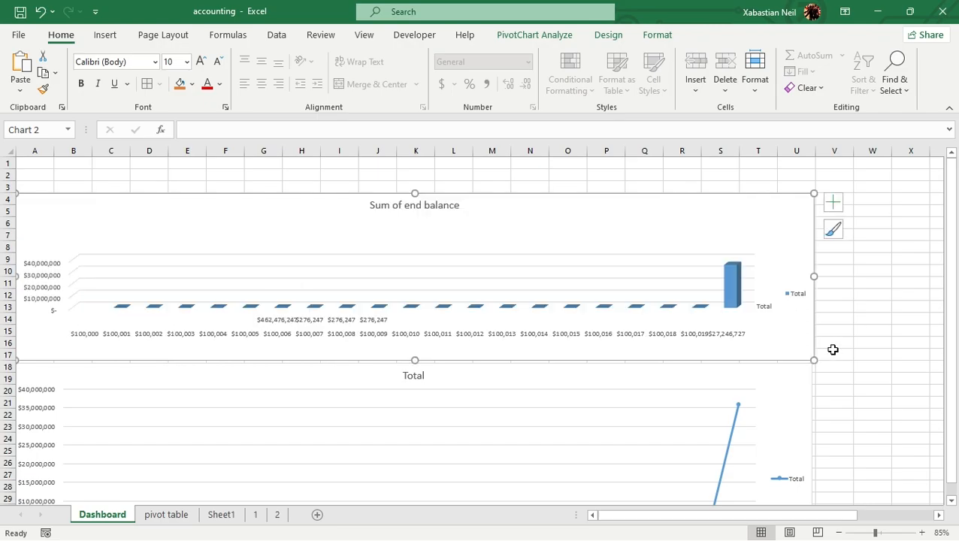
scroll(421, 327, down, 3)
scroll(591, 285, up, 2)
scroll(585, 289, down, 3)
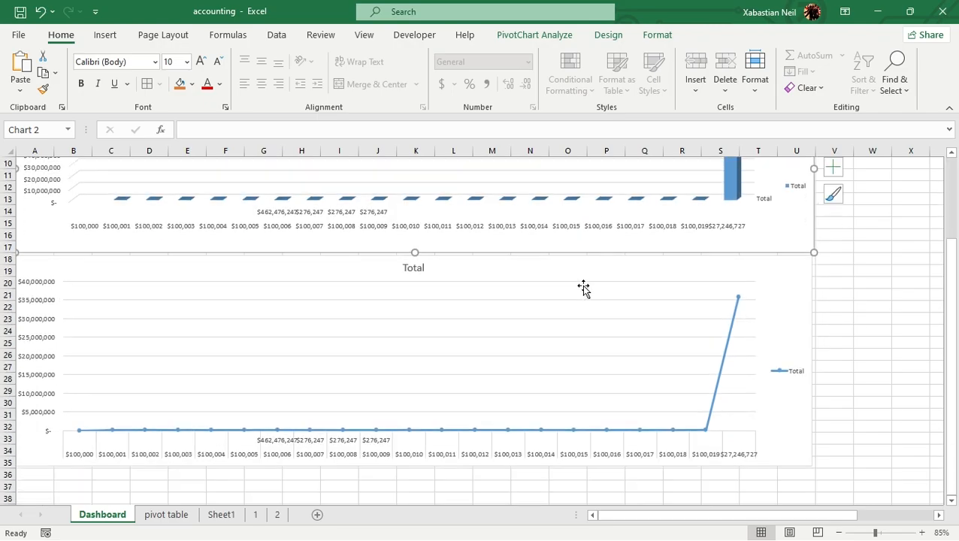
Extend the line chart's right edge slightly to line up with the Sum of end balance chart above it
double_click(802, 301)
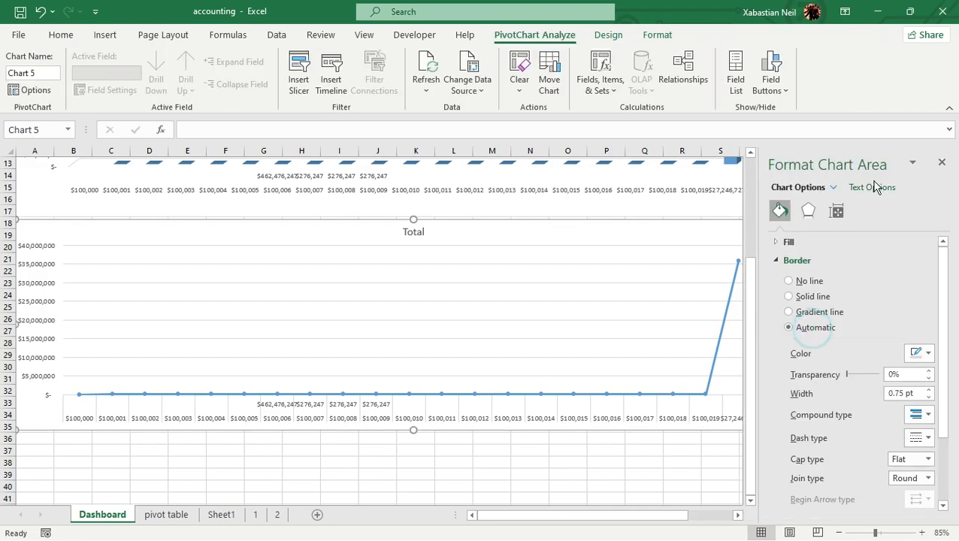
click(942, 164)
drag(811, 324, 815, 324)
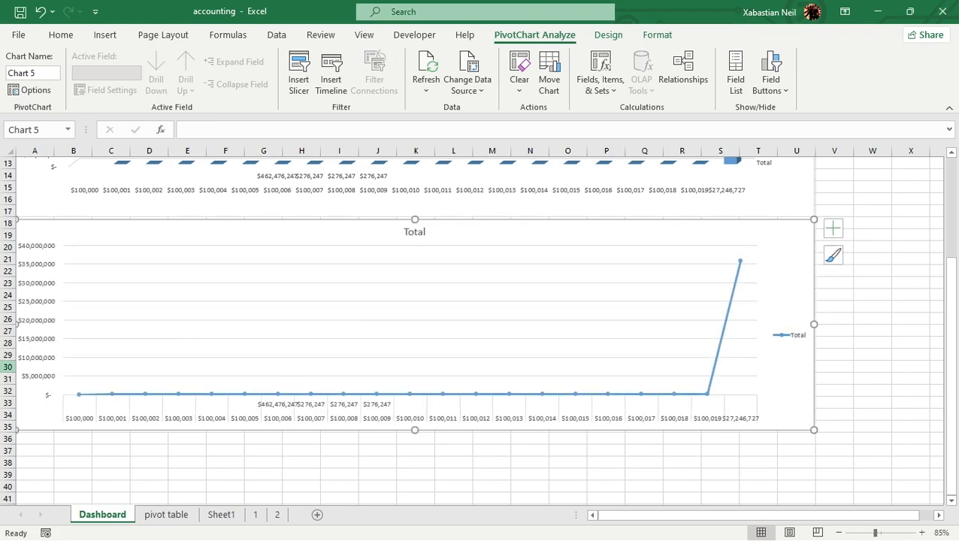
scroll(169, 419, up, 4)
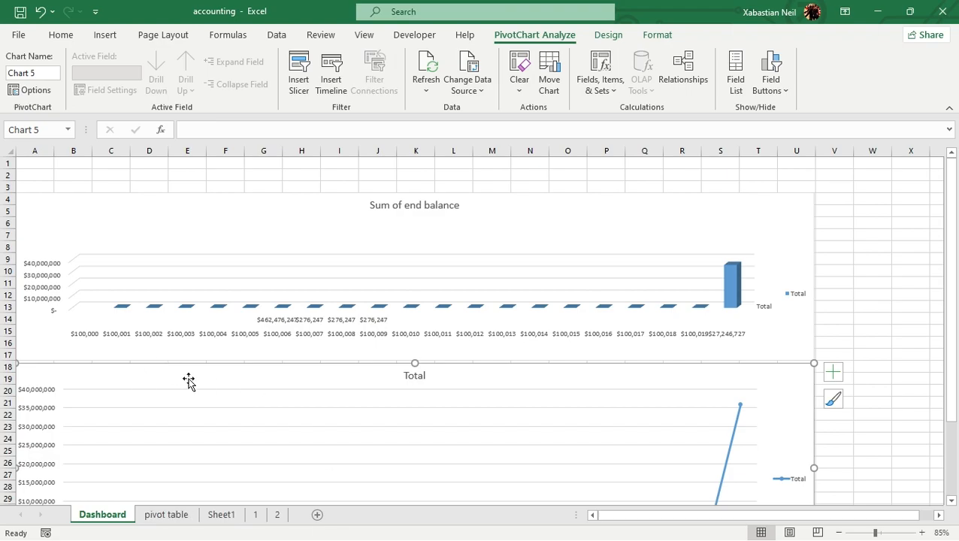
scroll(305, 446, down, 4)
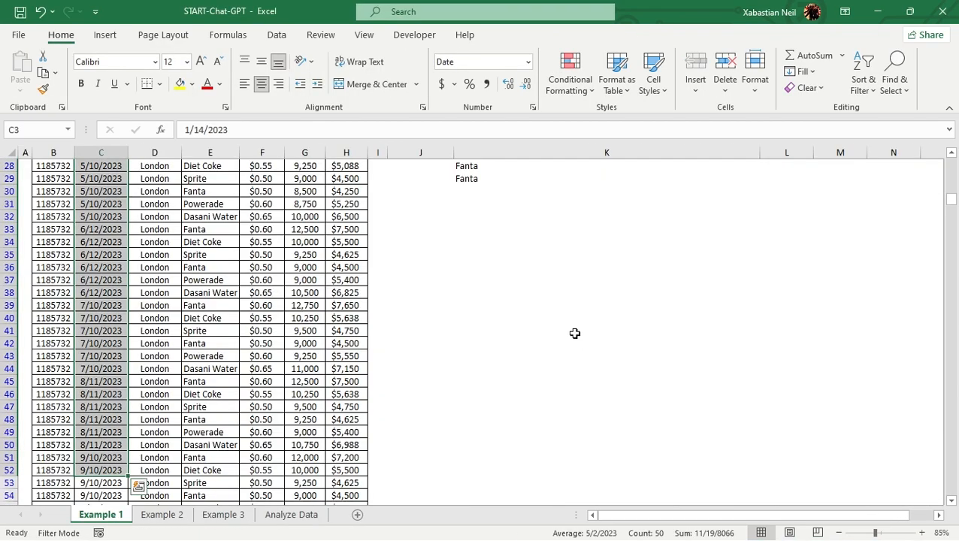
Minimise the START-Chat-GPT workbook and select cells F1:F22 beside the table on Sheet1 of the accounting workbook
click(574, 332)
scroll(435, 444, down, 4)
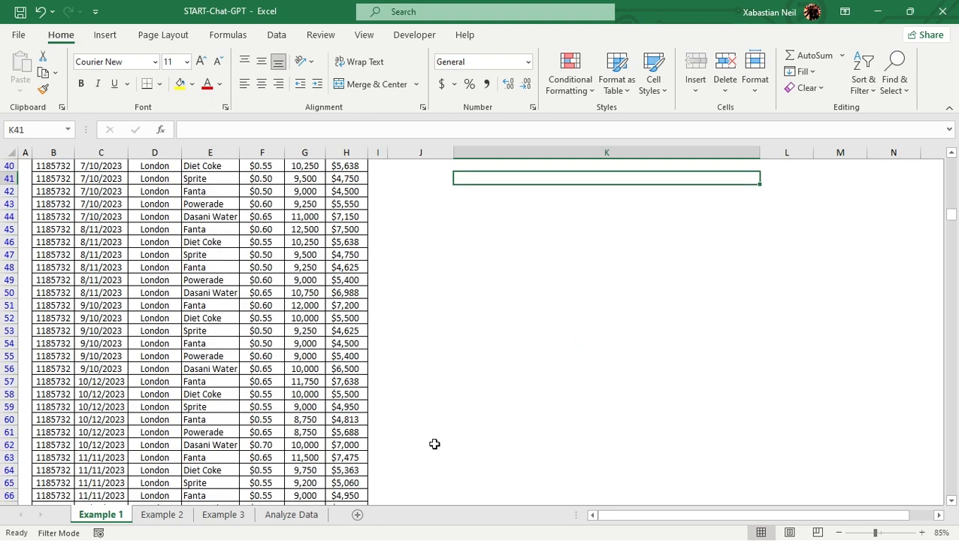
click(878, 12)
click(474, 310)
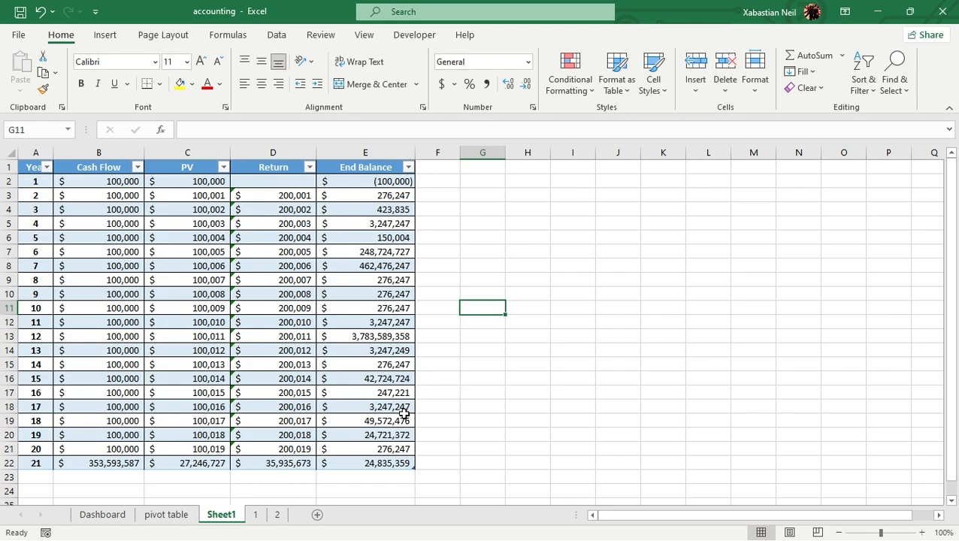
drag(447, 163, 451, 466)
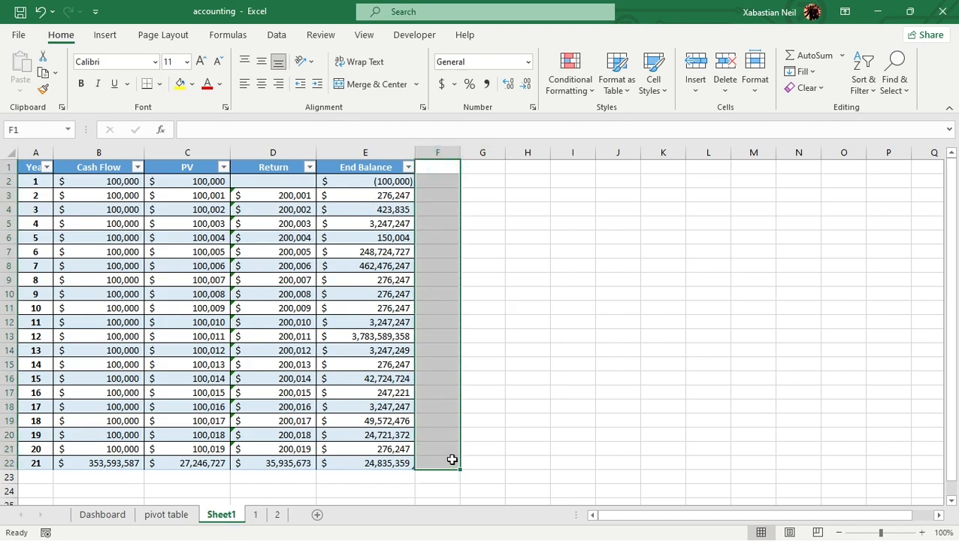
Switch to the START-Chat-GPT workbook and copy the dates in C3:C39 of the Example 1 sheet
key(super)
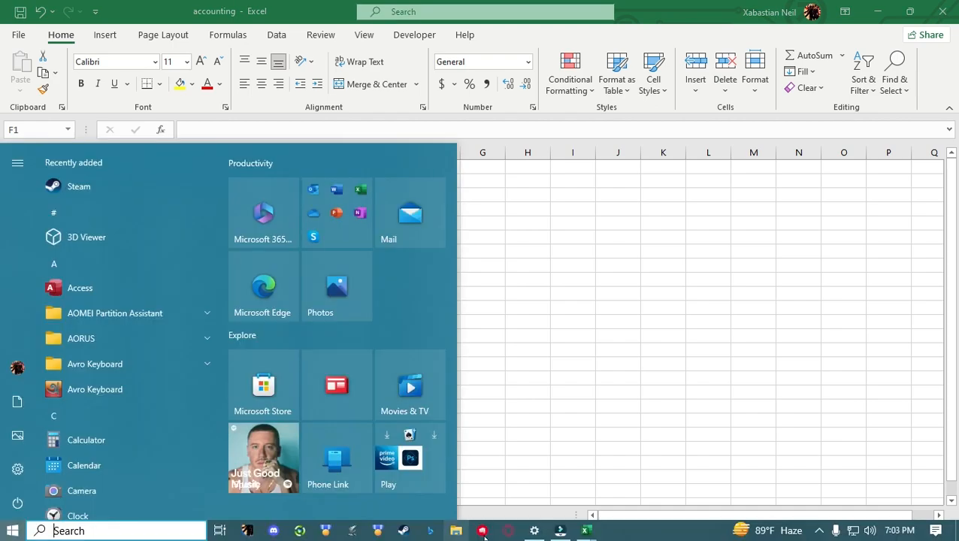
mouse_move(586, 530)
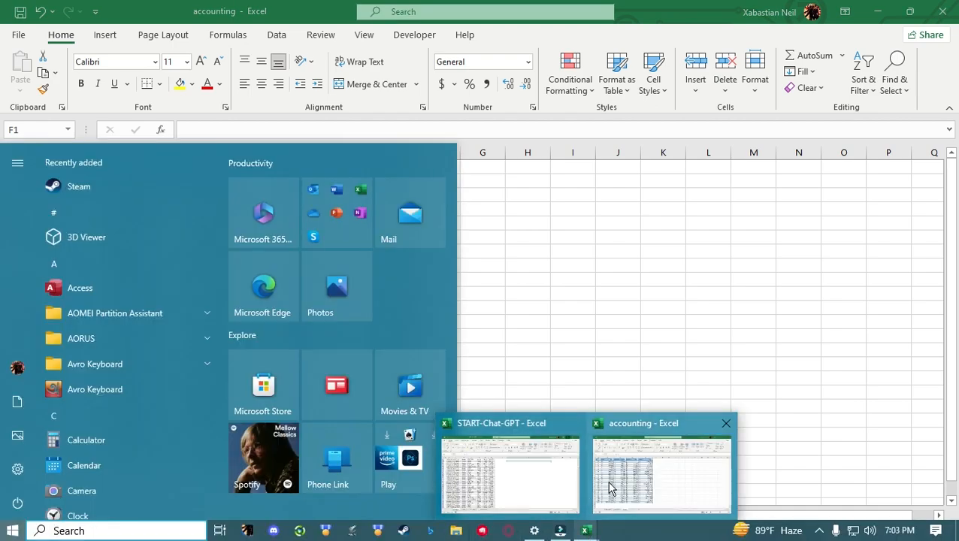
click(544, 466)
scroll(99, 233, up, 13)
drag(112, 194, 109, 494)
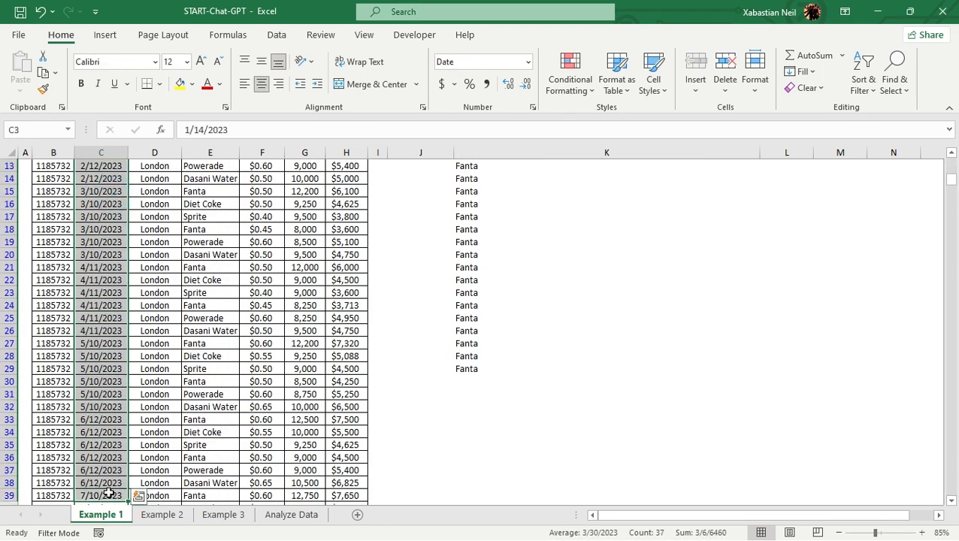
key(ctrl+c)
Switch to the accounting workbook, paste the copied dates into column F of Sheet1 from F1 down, and autofit the column's width
key(super)
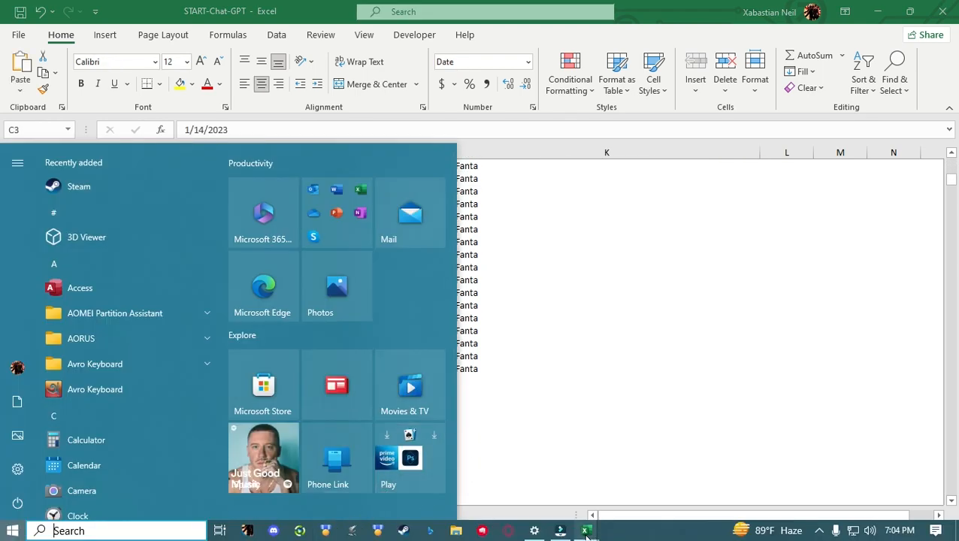
mouse_move(585, 530)
click(606, 478)
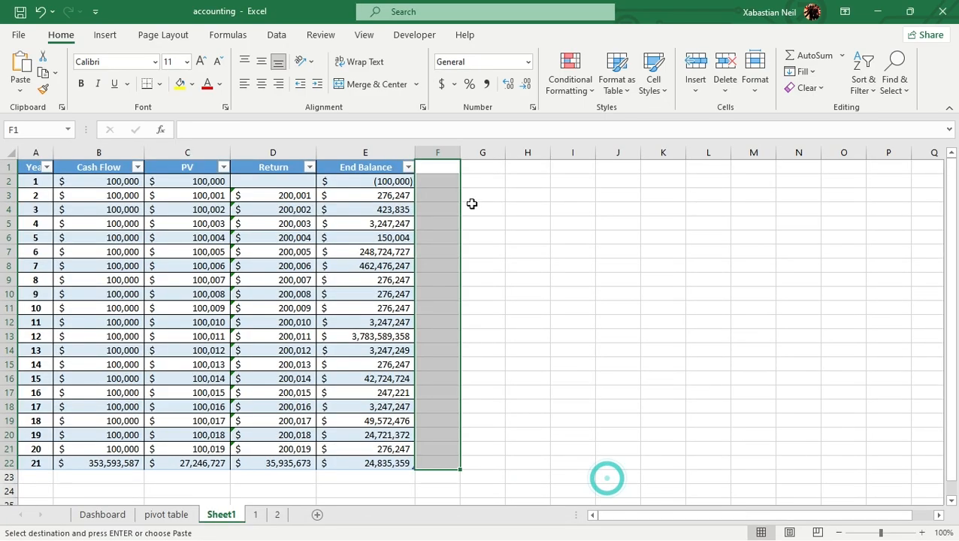
key(ctrl+v)
double_click(460, 155)
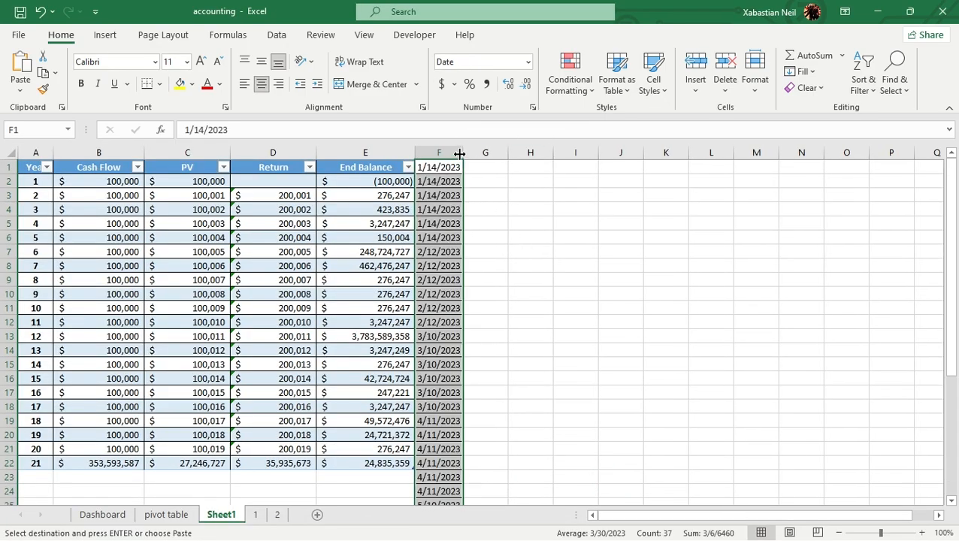
drag(435, 163, 447, 463)
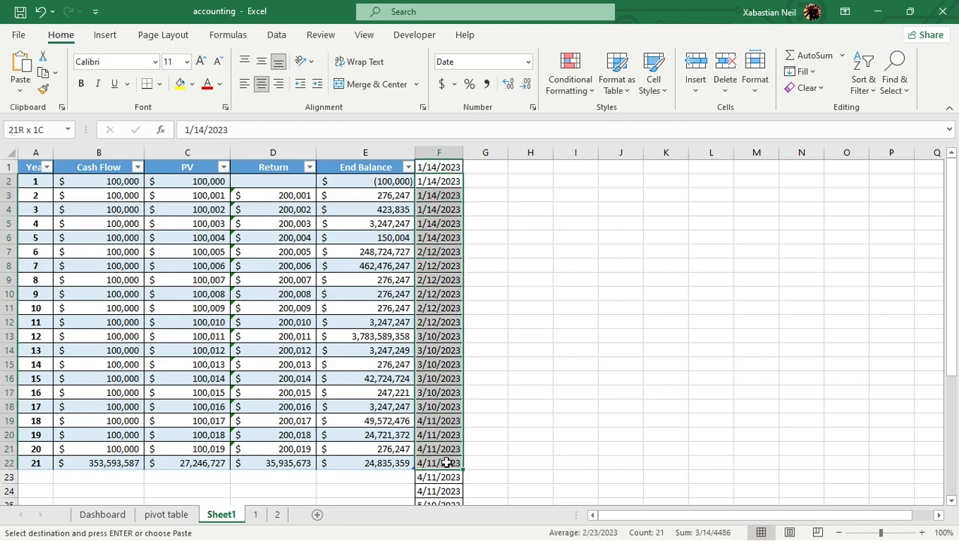
key(F2)
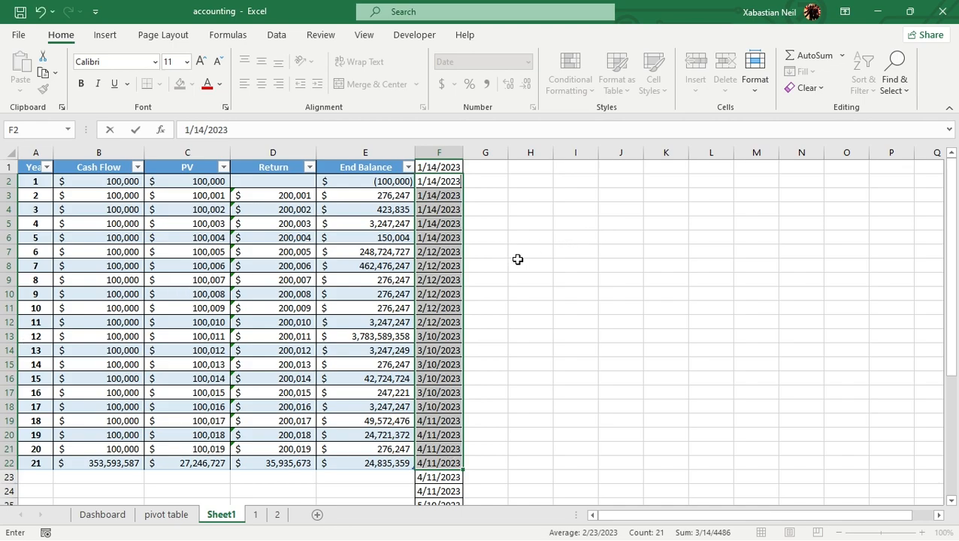
click(495, 194)
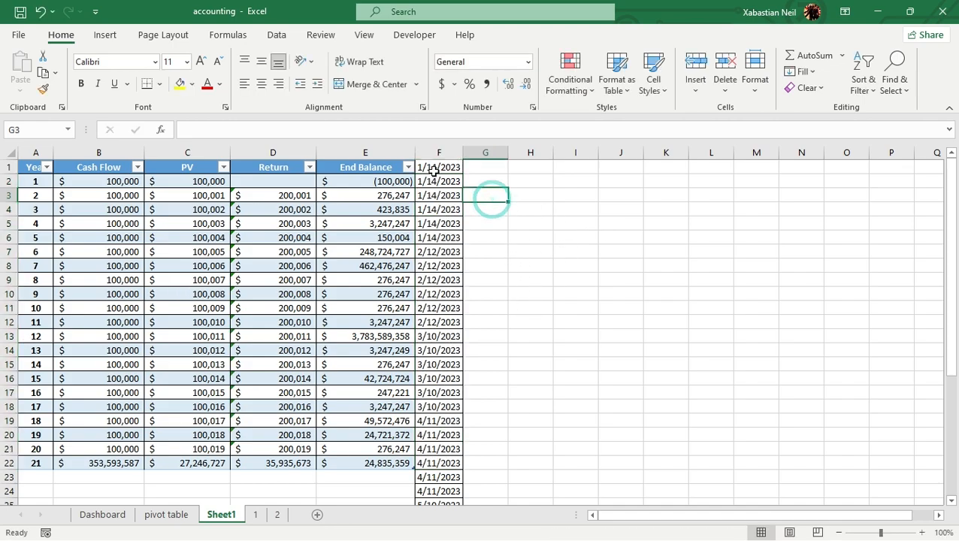
Try to transfer the dates in F2:F22 over the Cash Flow values in B2:B22
drag(439, 182, 442, 465)
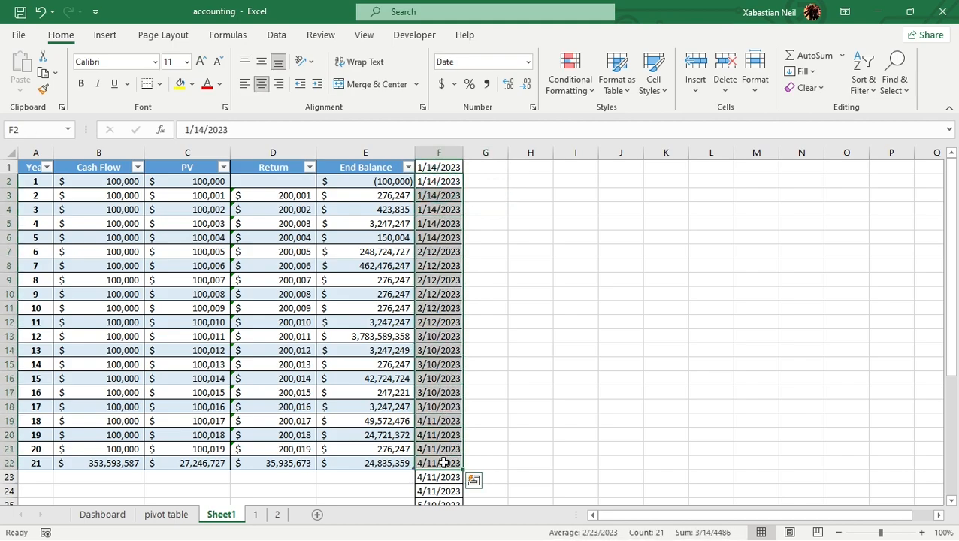
key(ctrl+c)
click(576, 183)
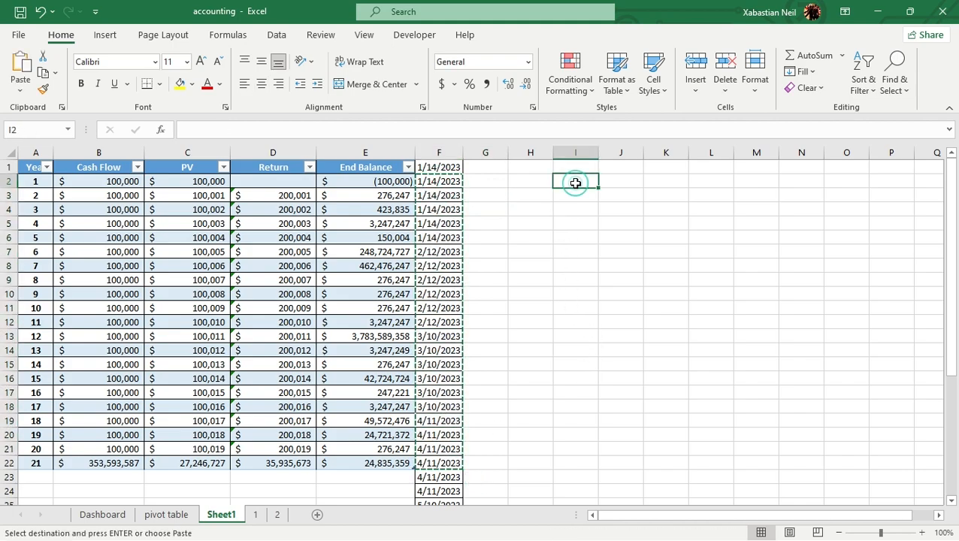
key(ctrl+v)
click(545, 189)
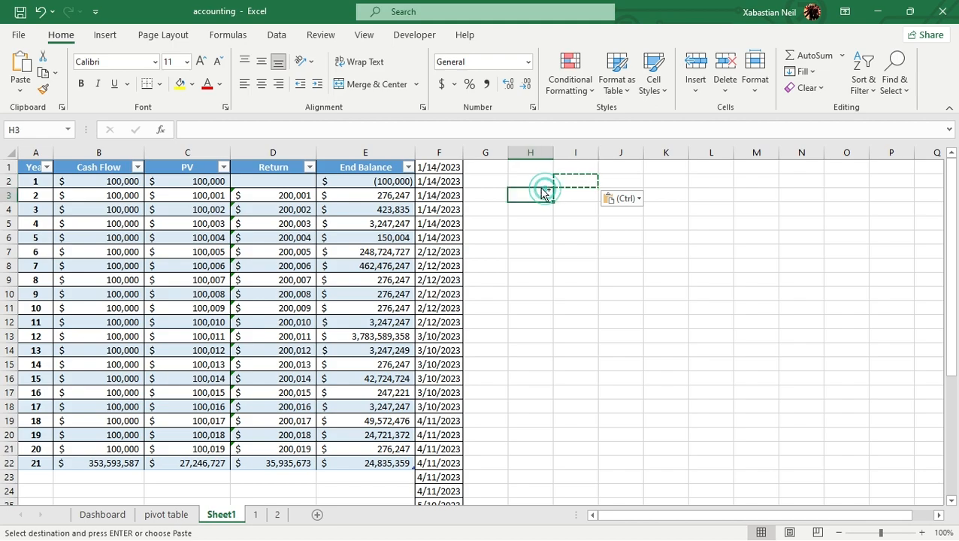
click(122, 181)
drag(103, 221, 101, 461)
key(ctrl+v)
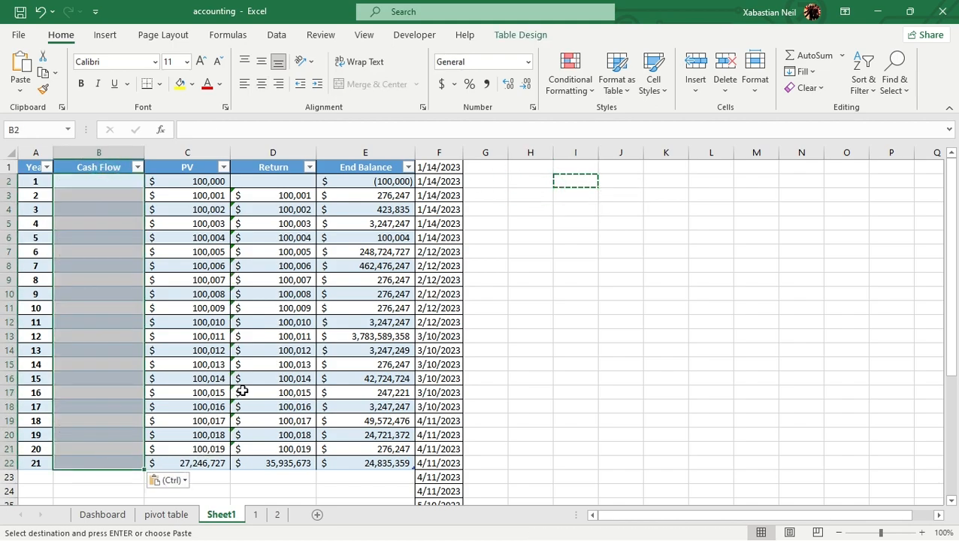
click(623, 310)
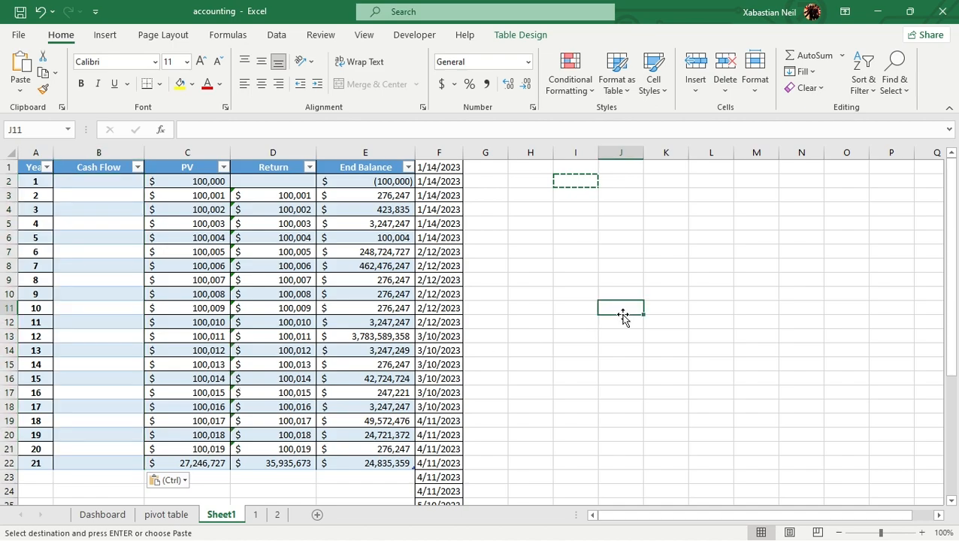
Move the dates in F2:F22 into the Cash Flow column, filling B2:B22
drag(439, 181, 449, 461)
key(ctrl+c)
drag(121, 183, 114, 451)
key(ctrl+v)
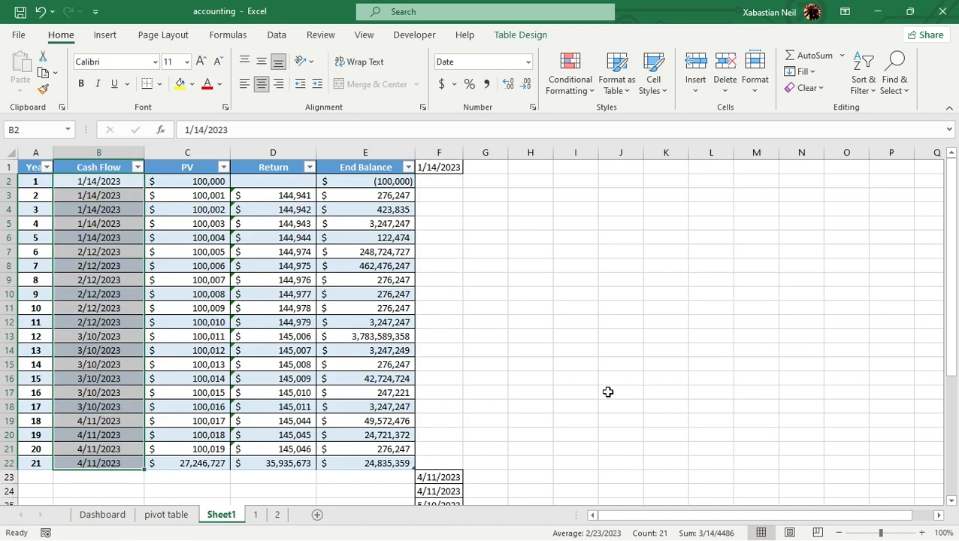
Clear the leftover dates from column F of Sheet1, rows 1 to 39
click(518, 391)
drag(448, 170, 440, 477)
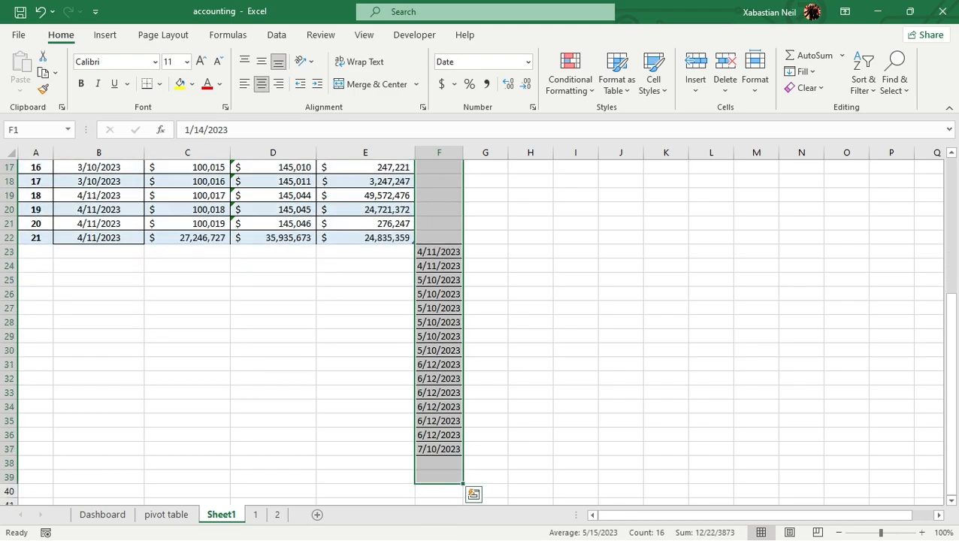
key(Delete)
scroll(481, 323, up, 5)
click(581, 337)
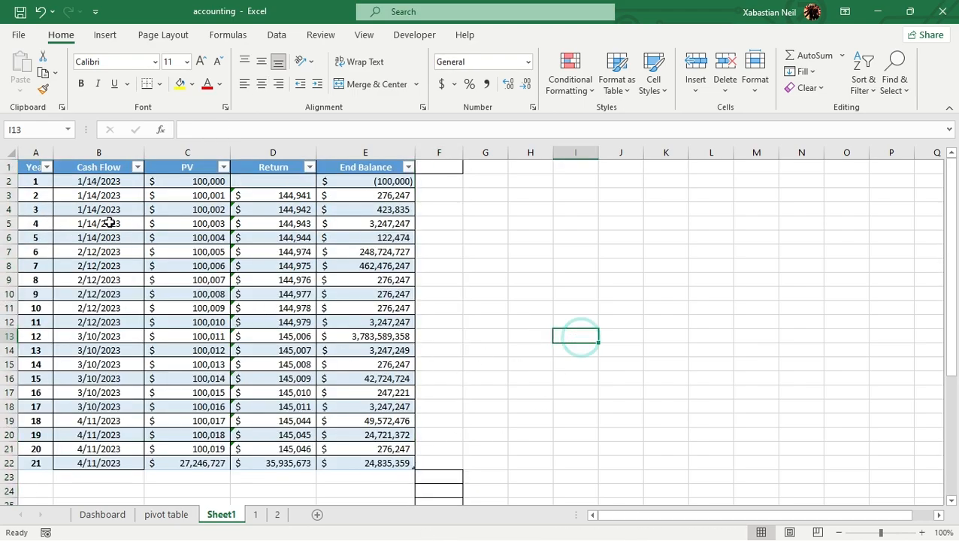
Rename the Cash Flow column header in B1 to Date
click(117, 168)
double_click(125, 168)
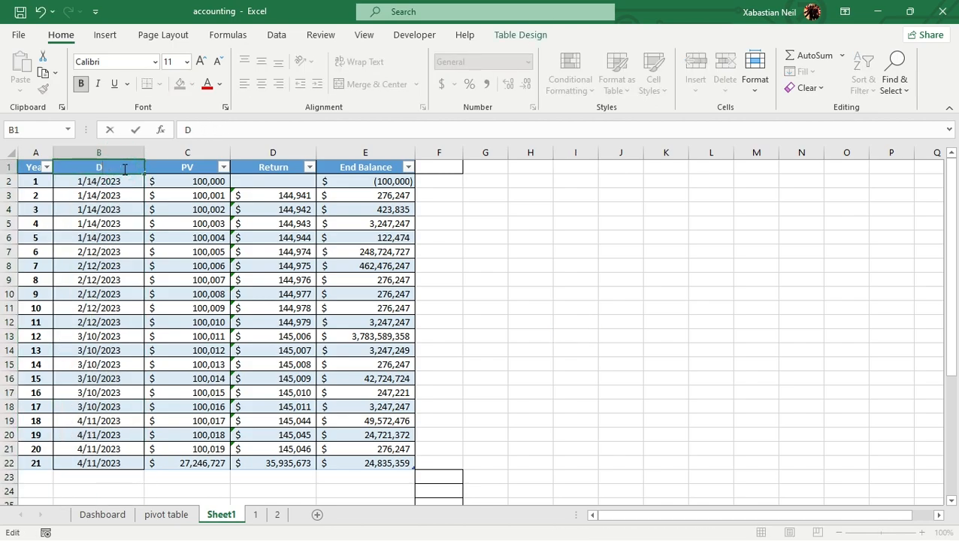
key(Return)
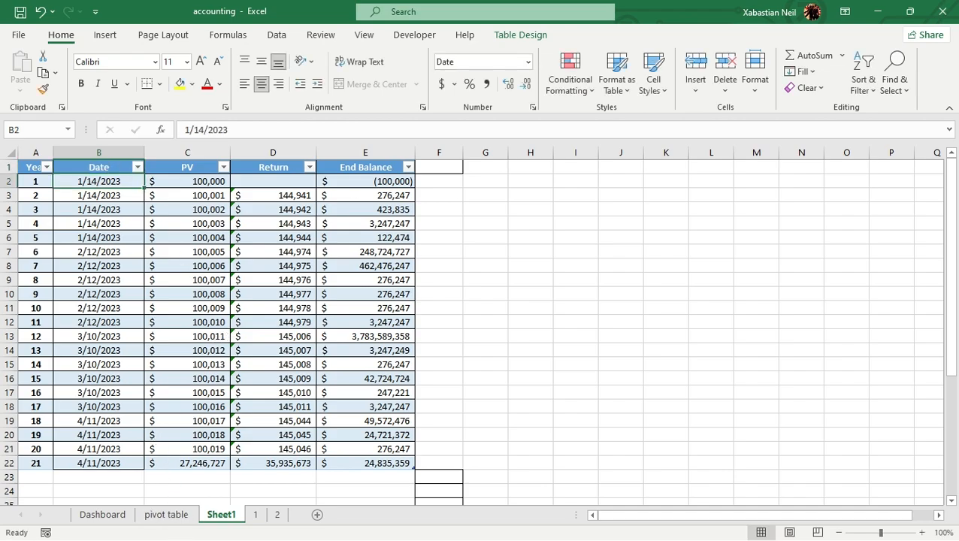
Go to the pivot table sheet and select the PivotTable's Row Labels header in A3
click(167, 515)
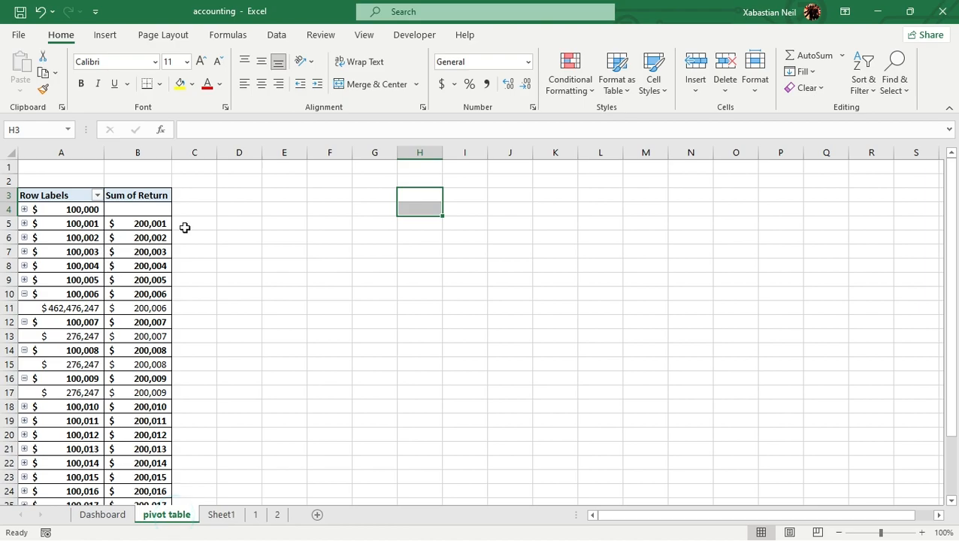
click(113, 237)
double_click(90, 197)
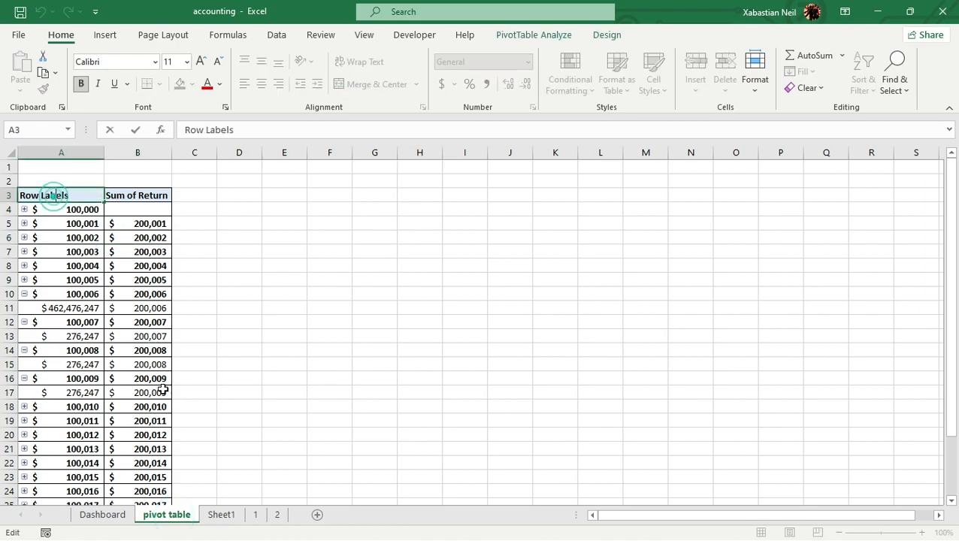
click(178, 516)
click(221, 516)
click(168, 515)
click(97, 195)
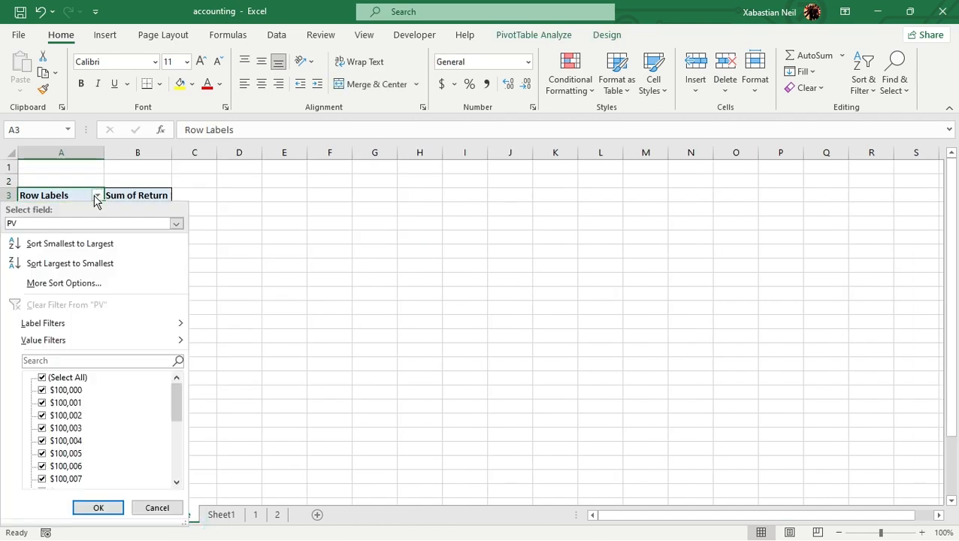
click(184, 285)
click(263, 279)
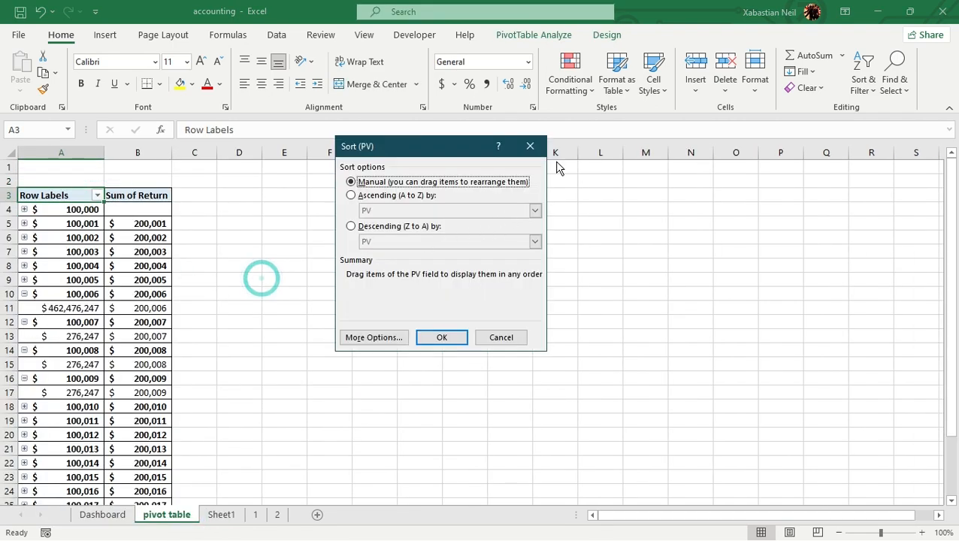
click(533, 147)
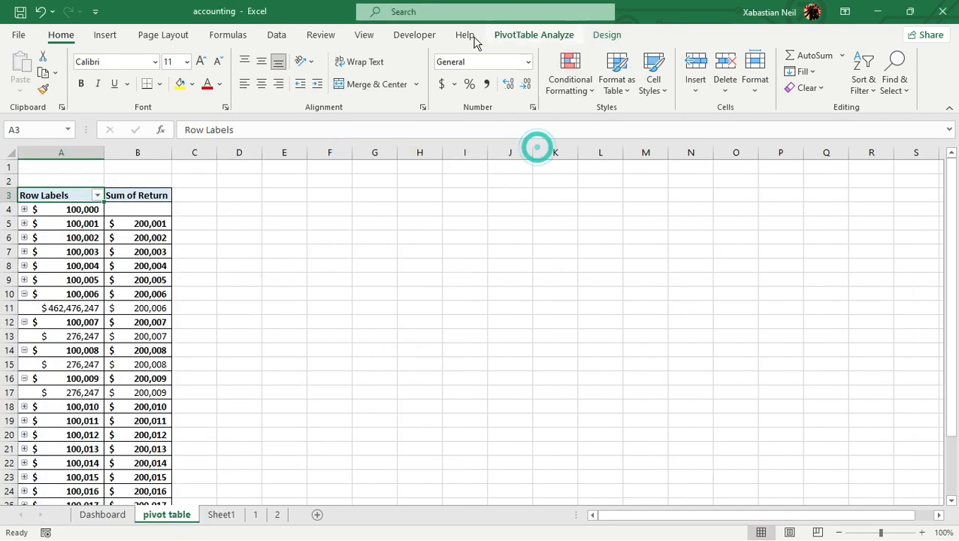
Show the PivotTable analysis tools and collapse the 100,006 row group in the PivotTable
click(553, 38)
double_click(71, 294)
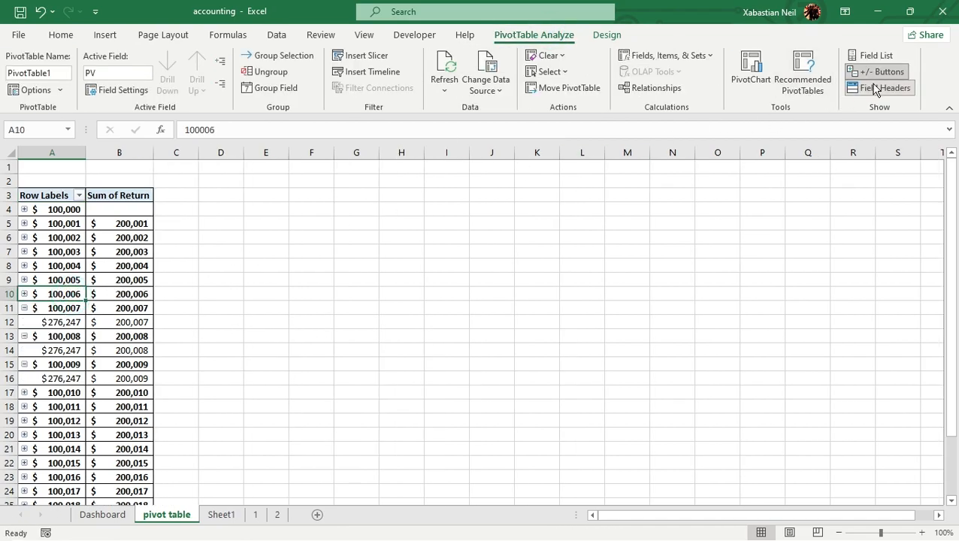
Hide the PivotTable's field headers and expand/collapse buttons, and show its field list
click(876, 88)
click(884, 71)
click(887, 72)
click(891, 73)
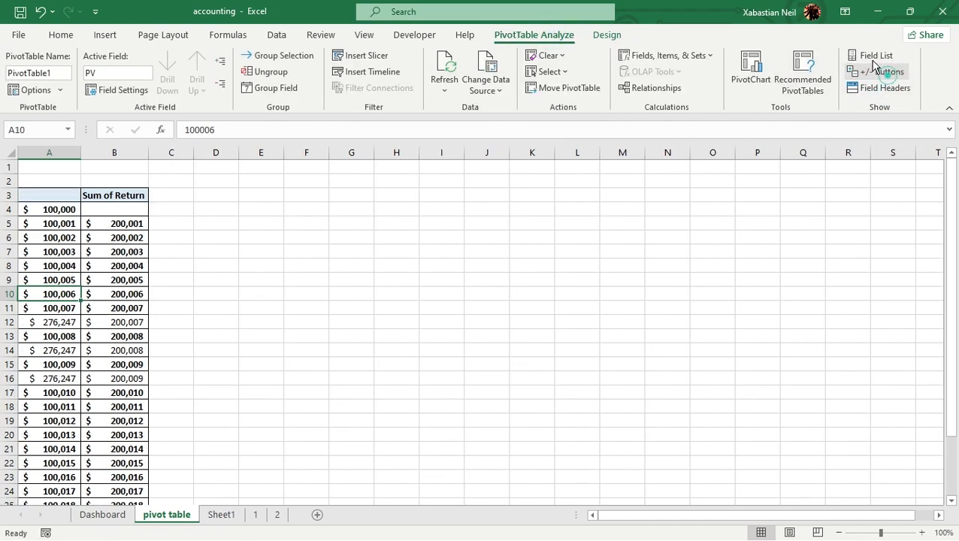
click(877, 55)
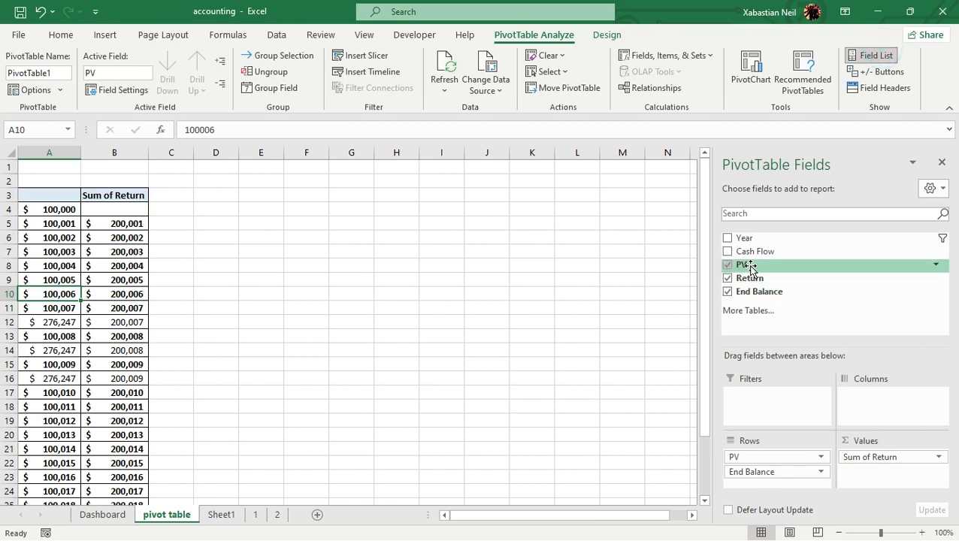
Create a new Data Model PivotTable from the existing one so that more tables are available, and close its field list
click(747, 311)
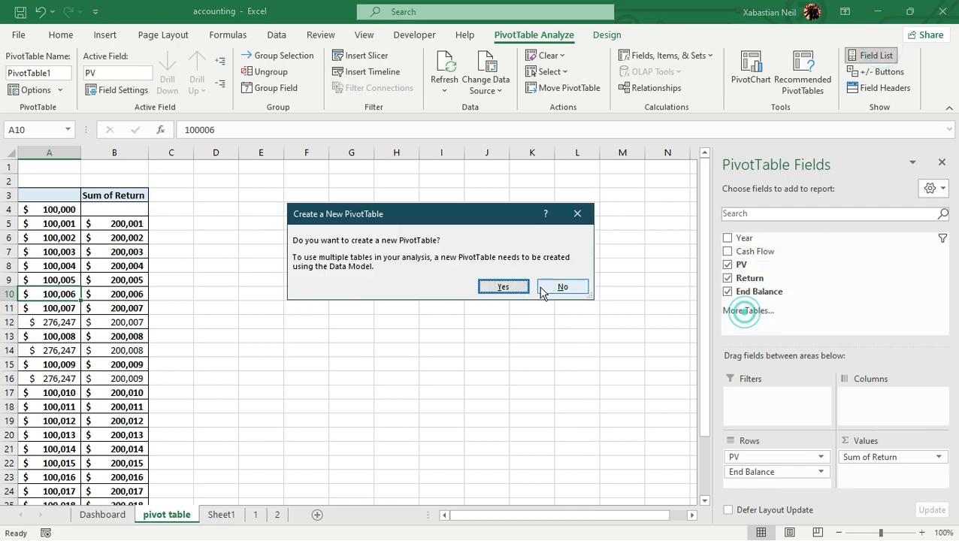
click(503, 286)
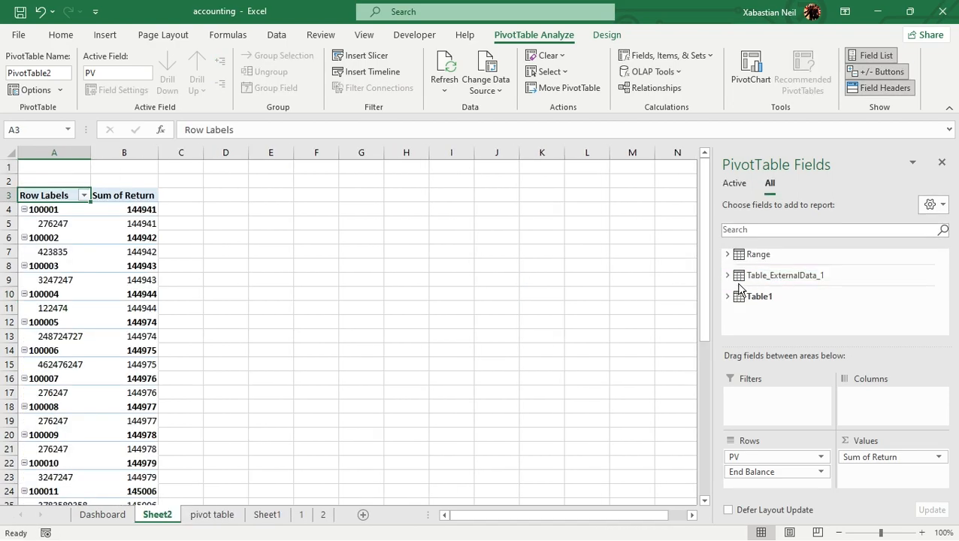
click(942, 163)
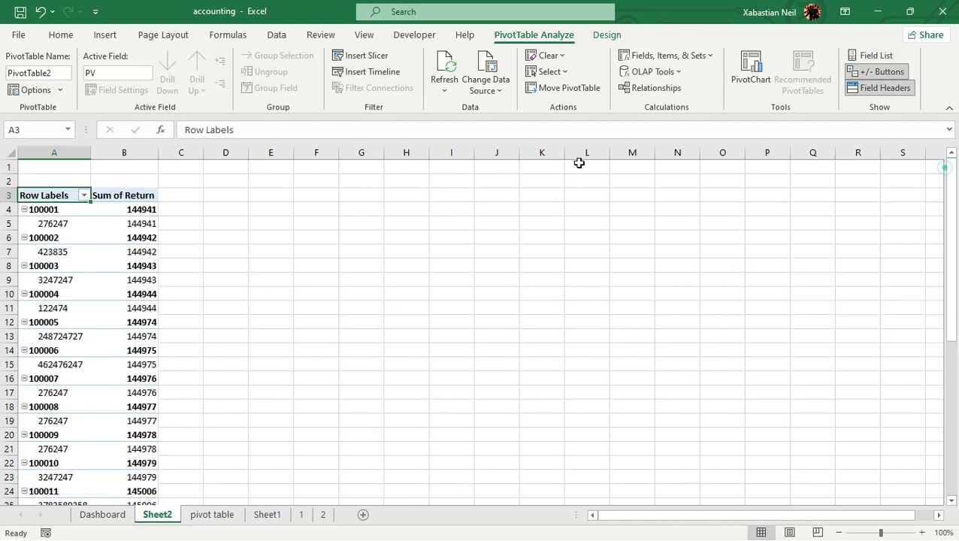
click(61, 34)
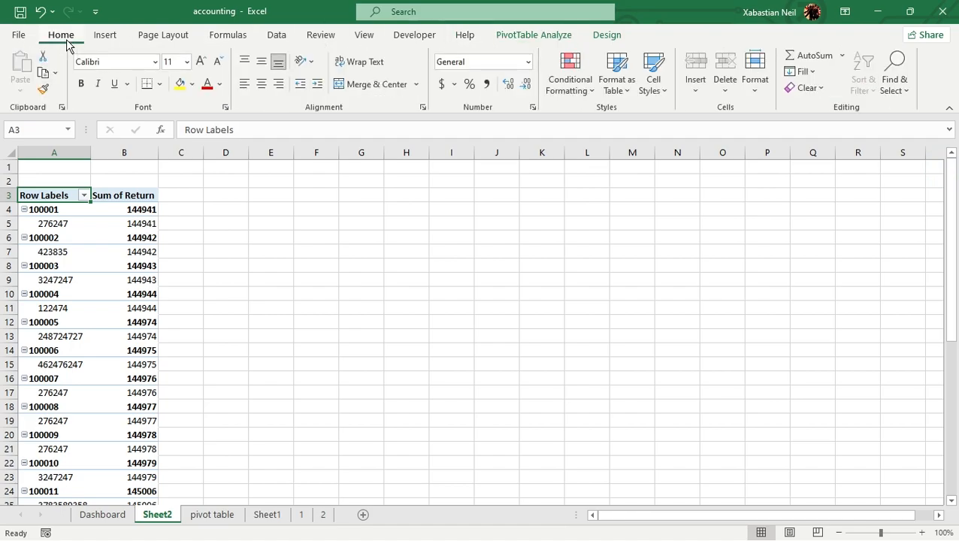
Insert a PivotTable on a new worksheet from Table1 on Sheet1, covering the Year to End Balance columns
click(212, 515)
click(252, 519)
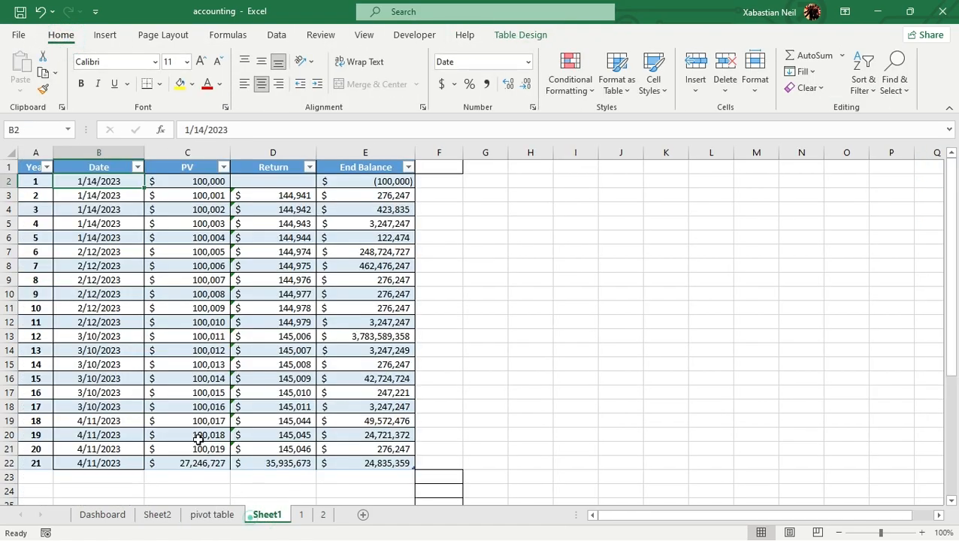
drag(34, 167, 398, 466)
click(105, 35)
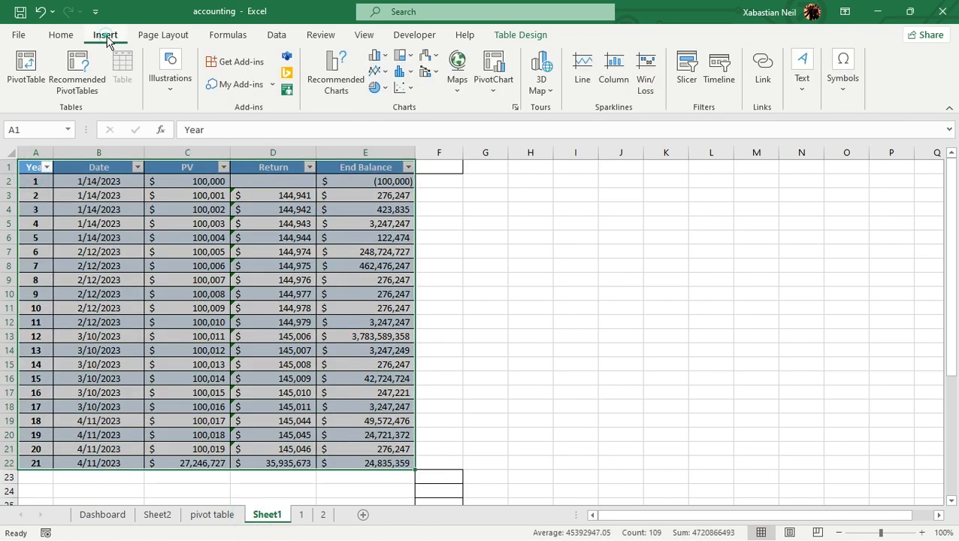
click(25, 75)
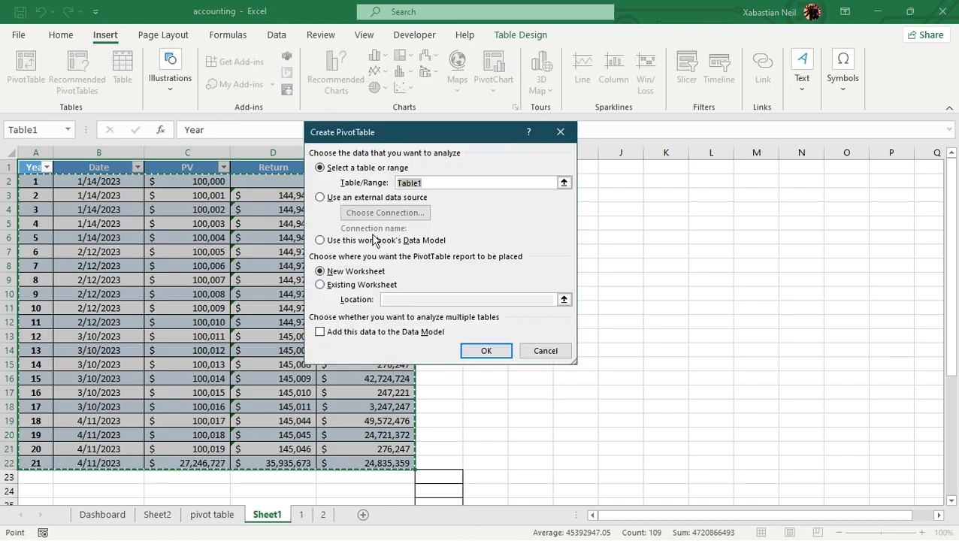
click(487, 355)
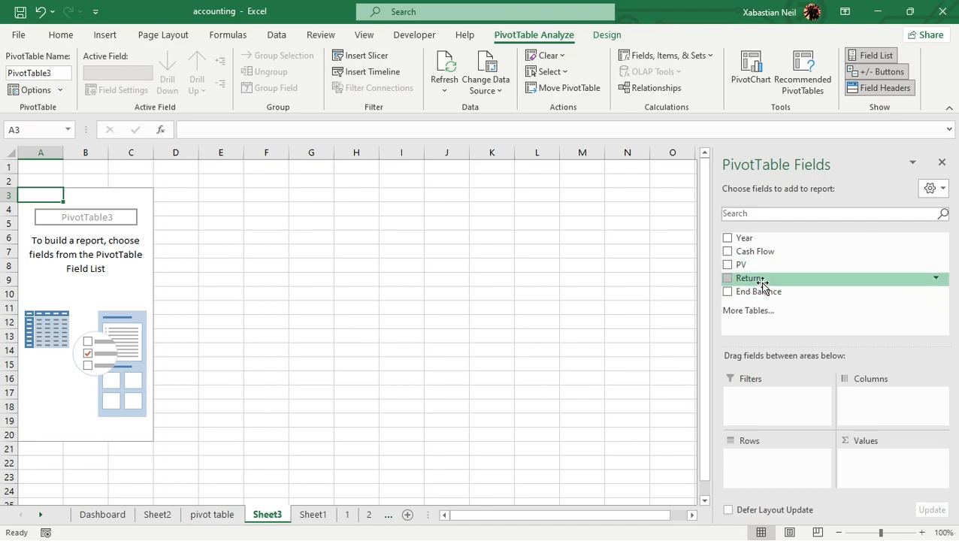
Create another Data Model PivotTable with more tables, and list the fields of Range and Table_ExternalData_1
click(772, 318)
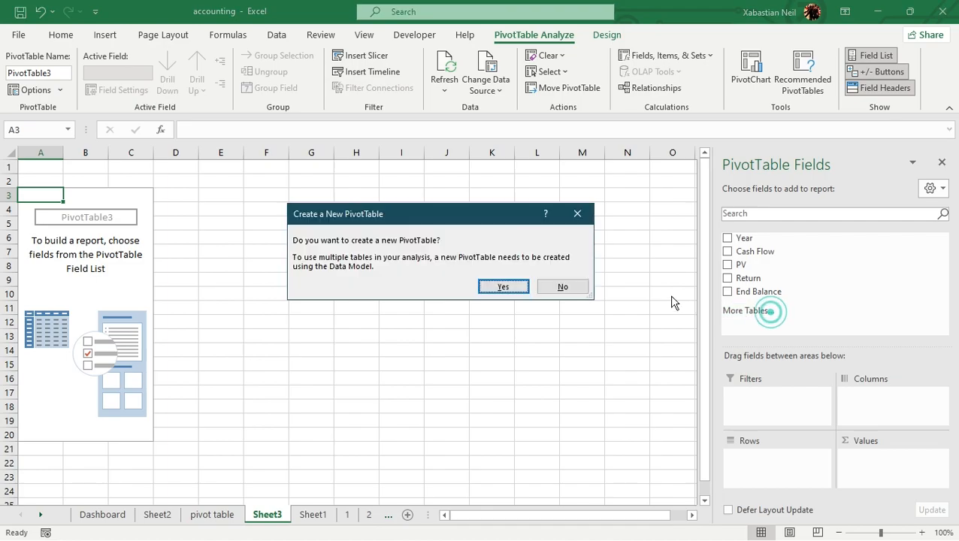
click(512, 285)
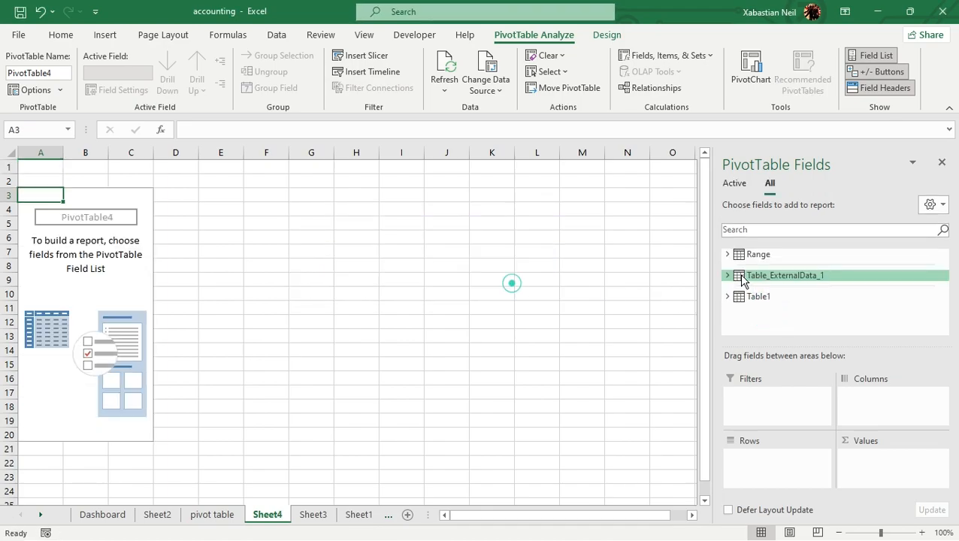
click(794, 255)
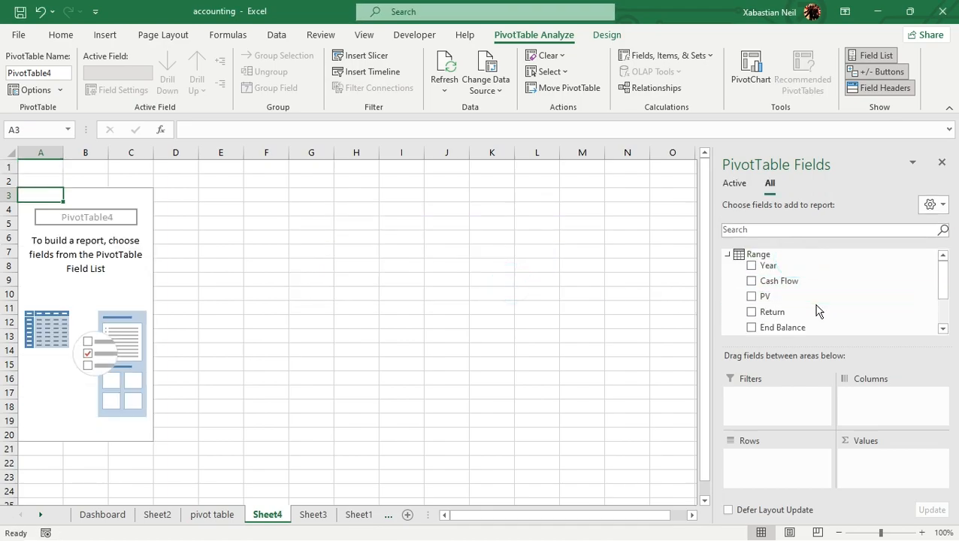
scroll(795, 308, down, 2)
click(765, 317)
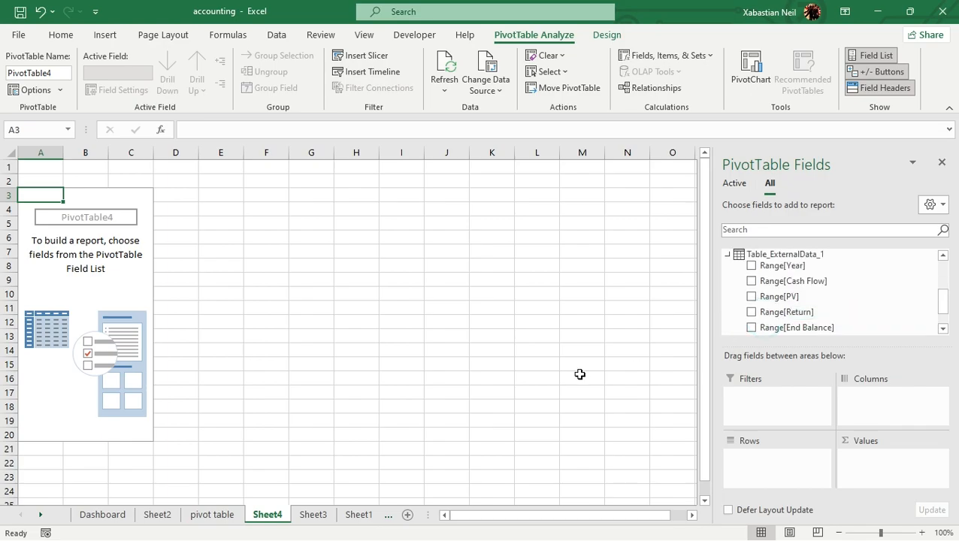
Return to Sheet1 and examine the filter choices of the source table's Date column
click(226, 519)
click(313, 517)
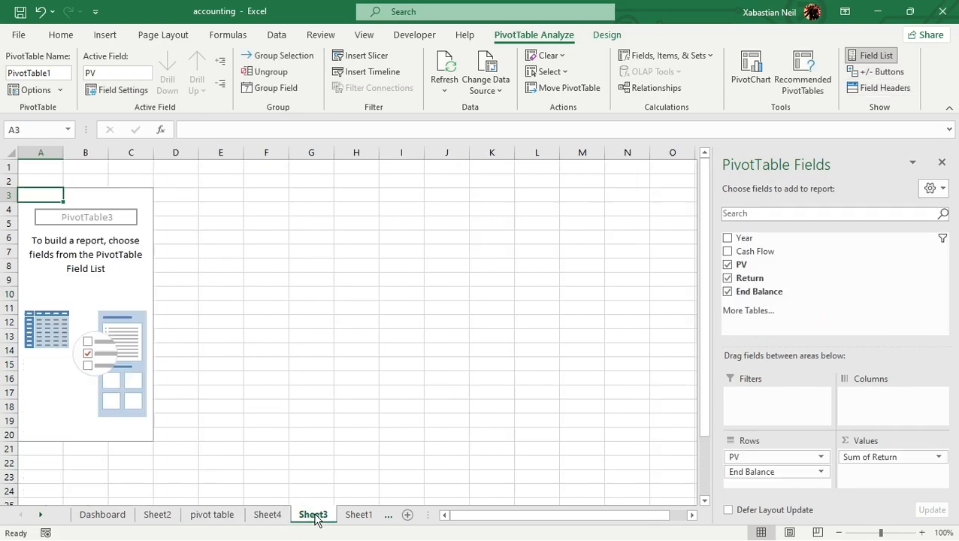
click(355, 517)
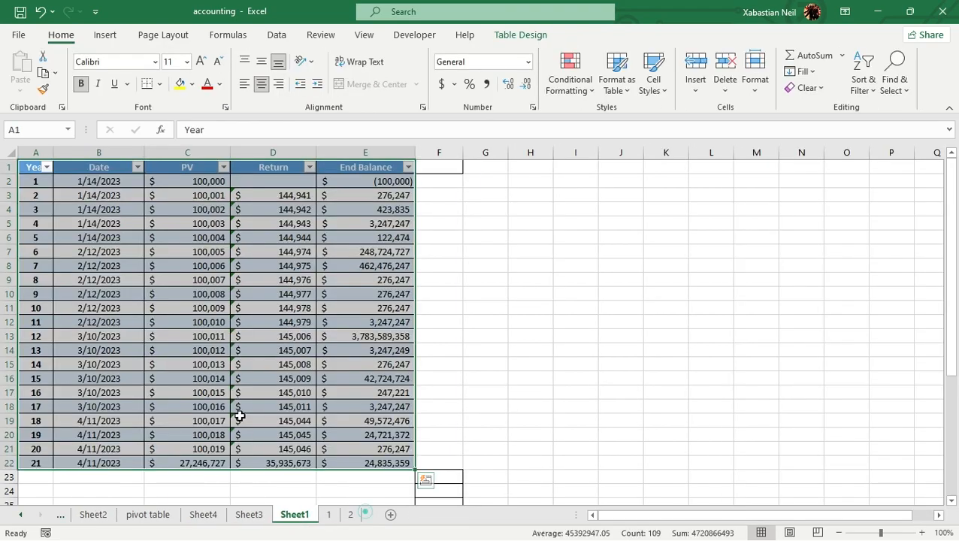
click(119, 207)
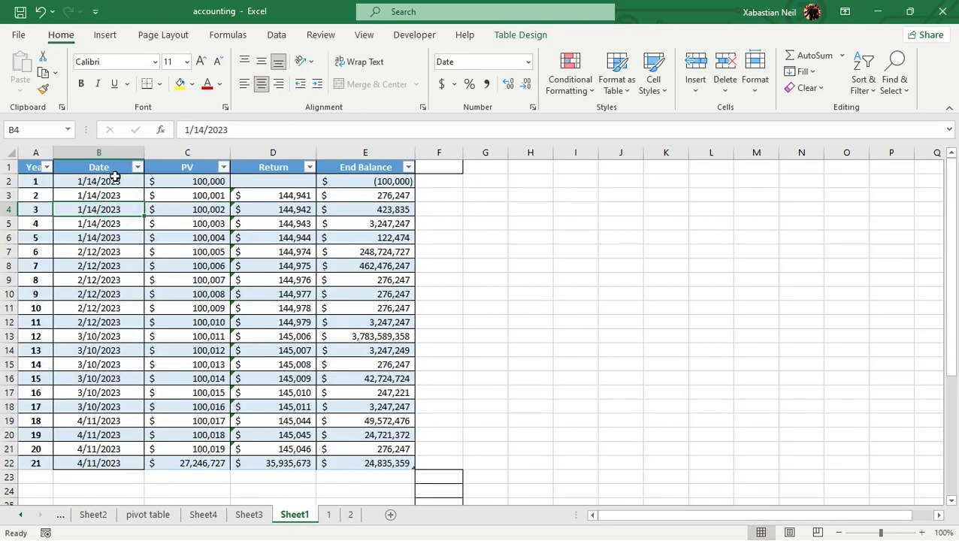
click(137, 166)
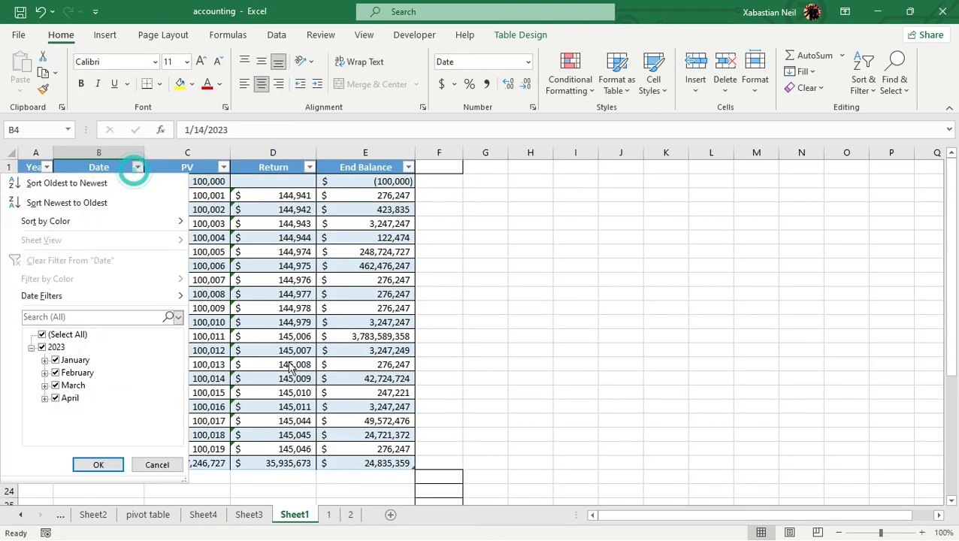
key(super)
key(super)
key(super)
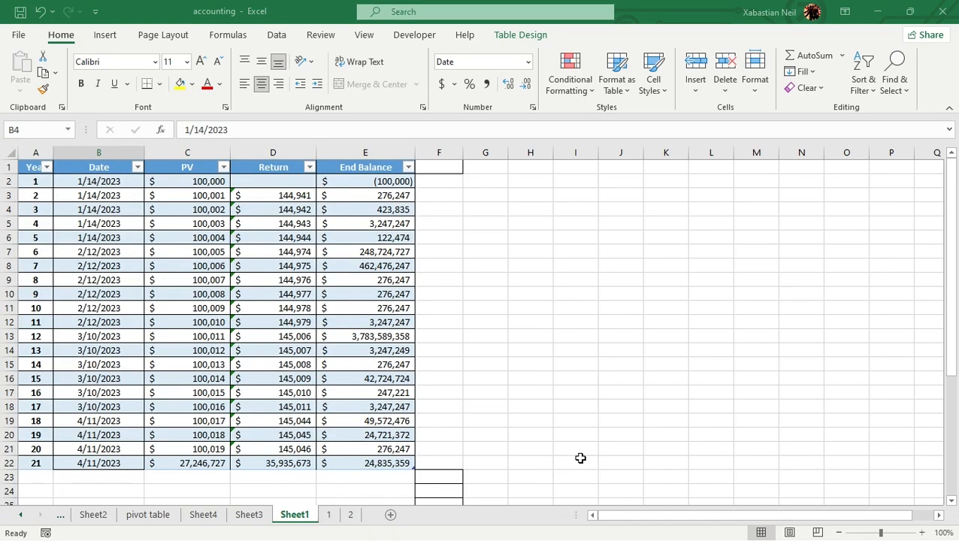
click(581, 456)
Build the Sheet3 PivotTable with Year in the rows, Return in the columns and Cash Flow summed as values
click(247, 515)
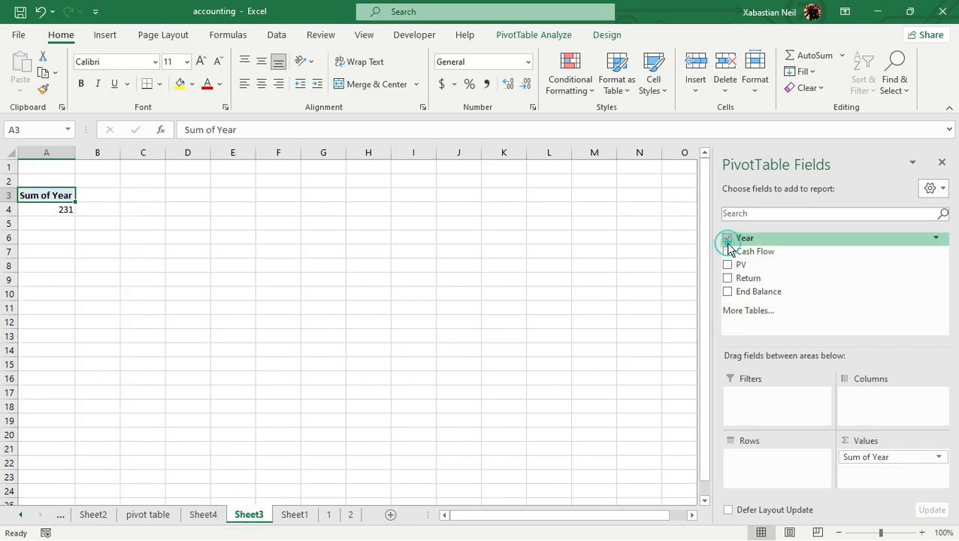
drag(881, 460, 766, 458)
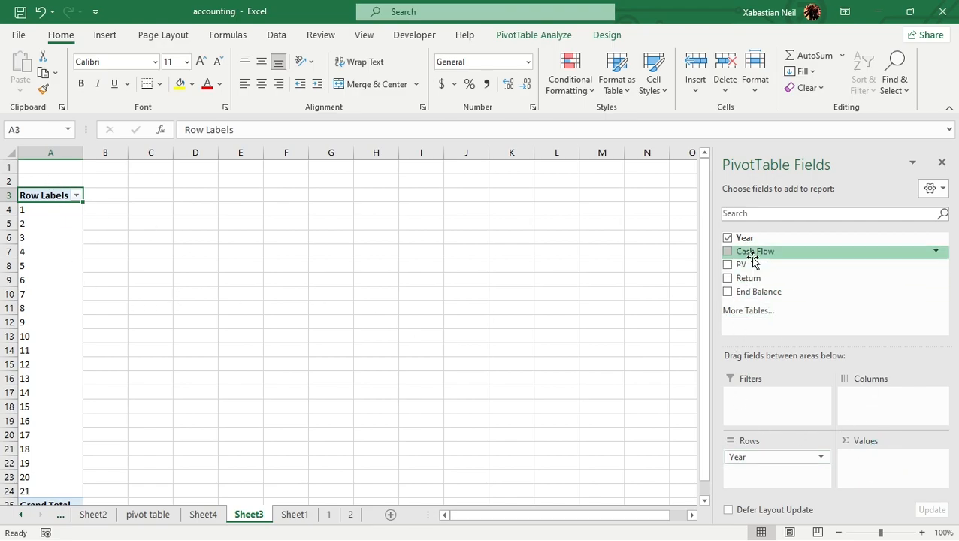
click(728, 251)
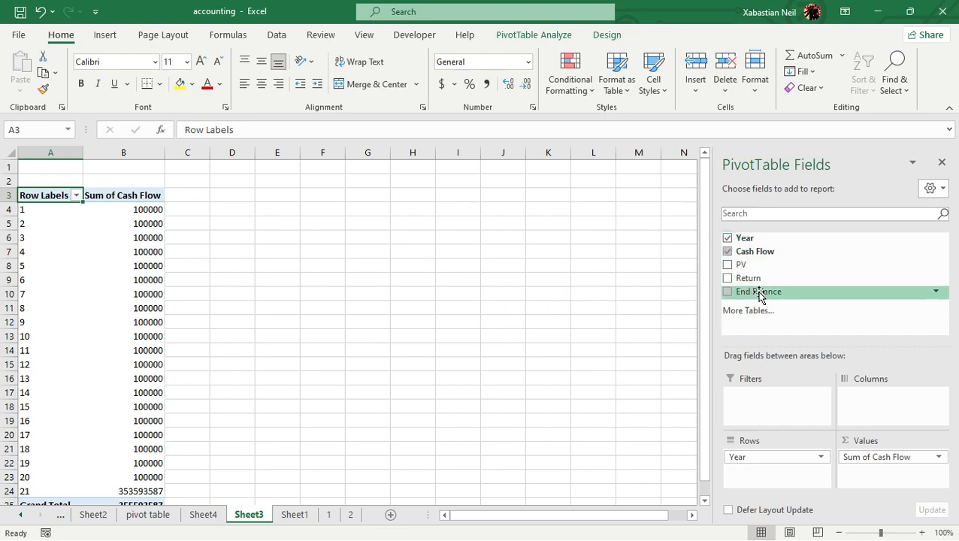
click(729, 280)
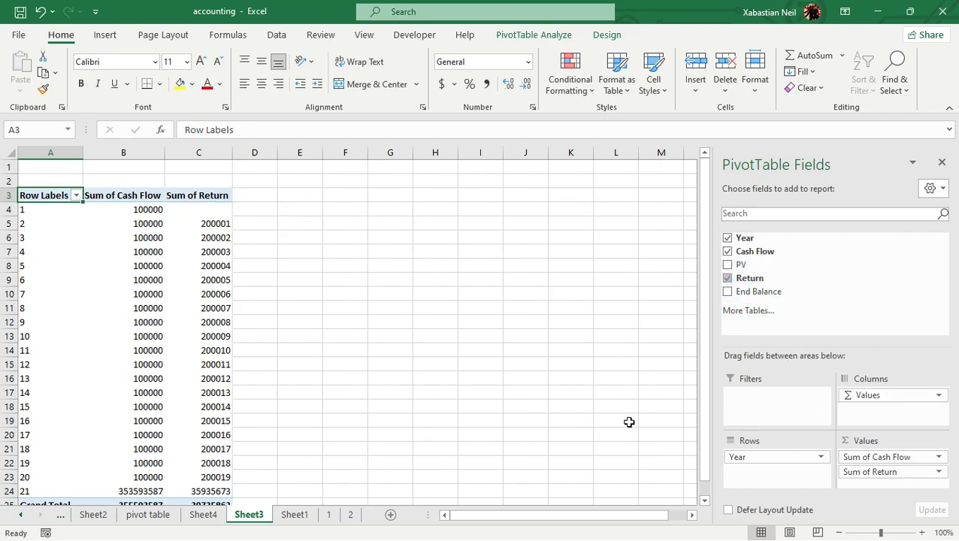
drag(896, 474, 838, 419)
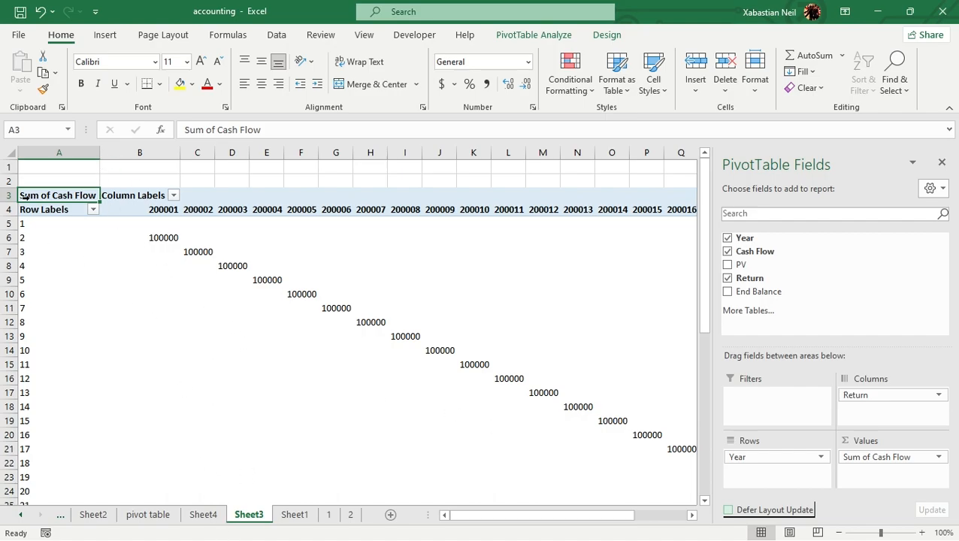
Try to insert a timeline for the whole Sheet3 PivotTable
click(62, 190)
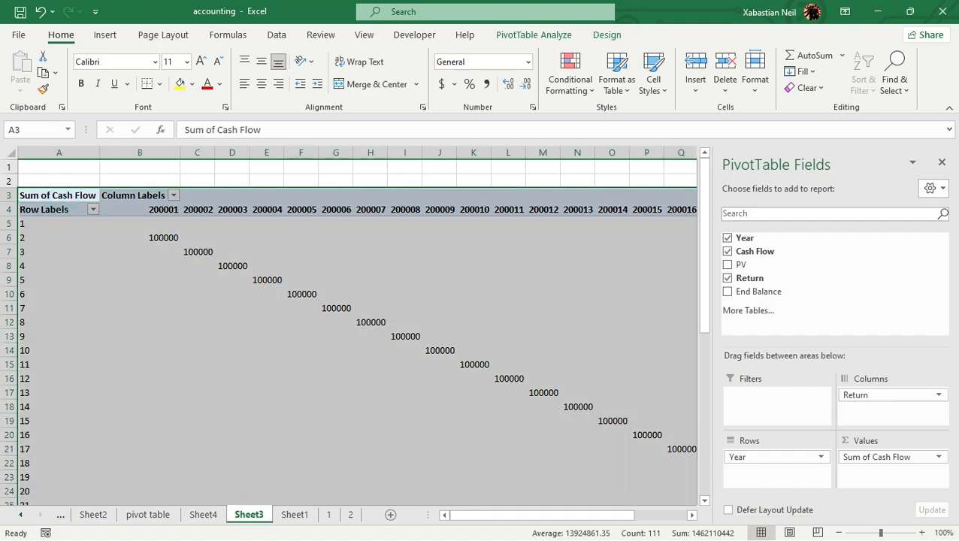
click(553, 33)
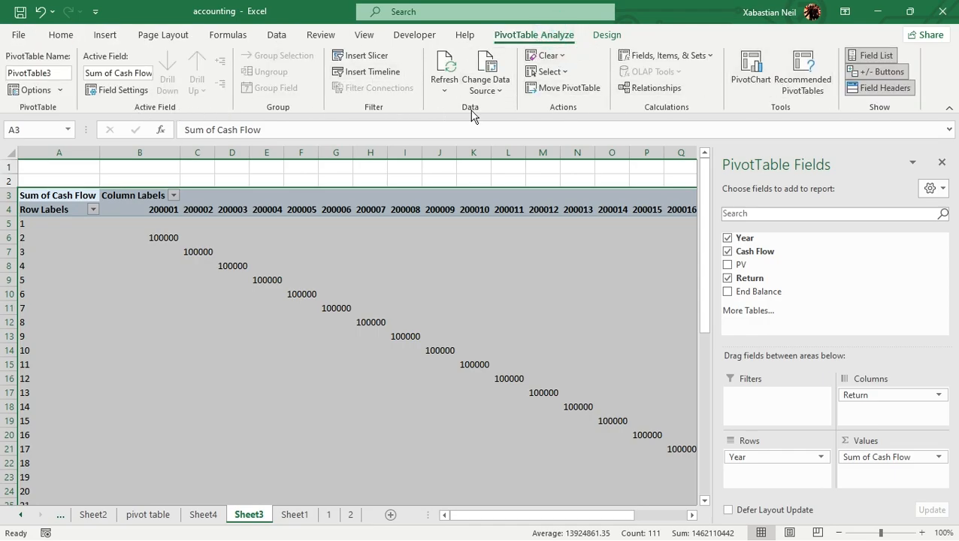
click(373, 73)
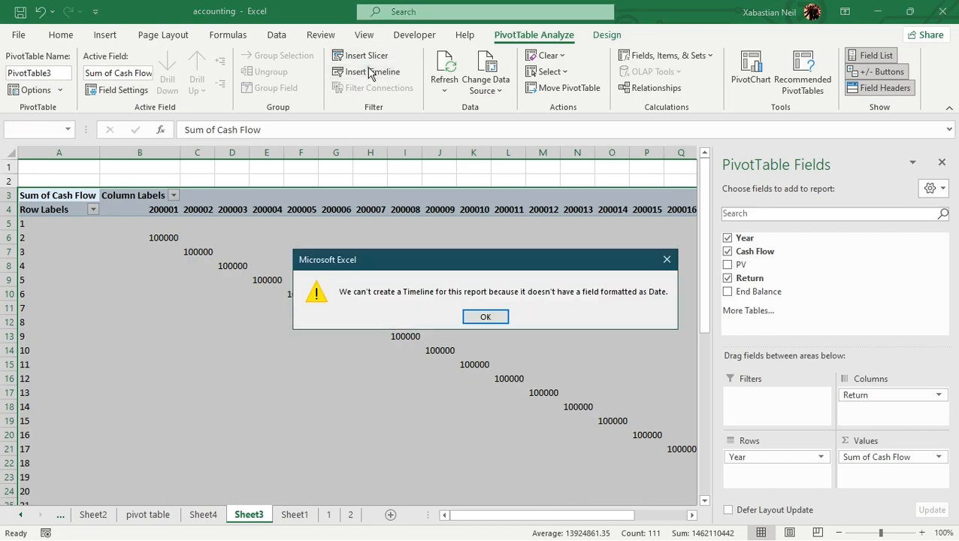
click(490, 322)
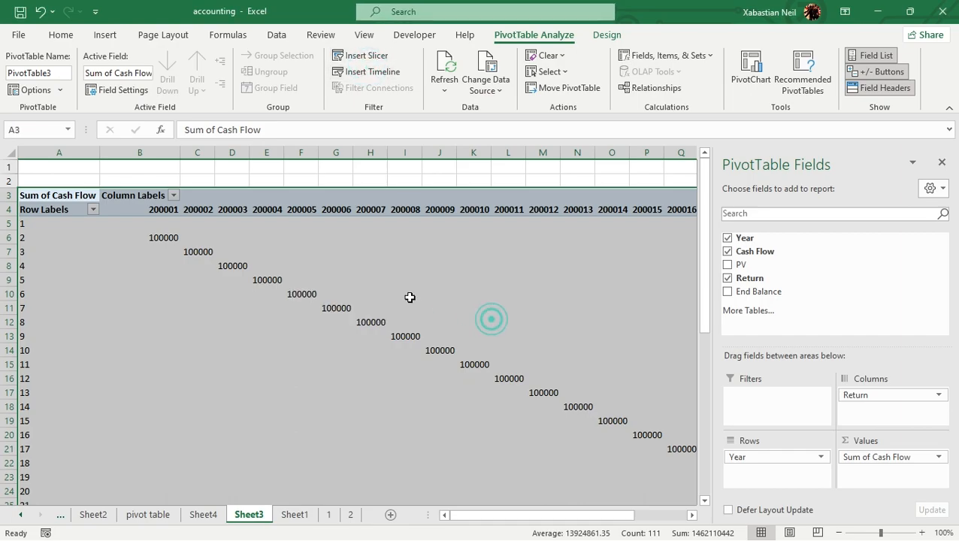
Select the Date column in the Sheet1 table and insert a slicer for the Date field
click(203, 515)
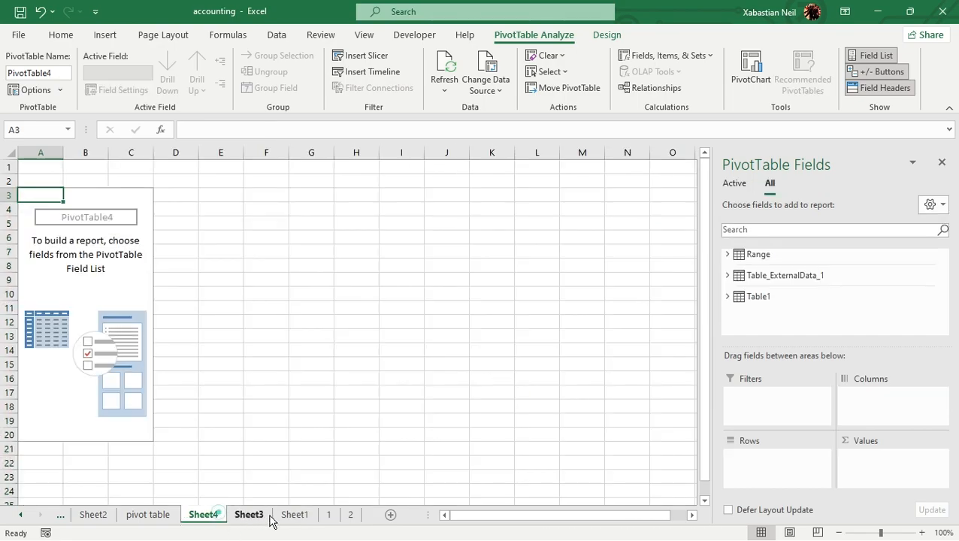
click(294, 518)
drag(114, 167, 113, 465)
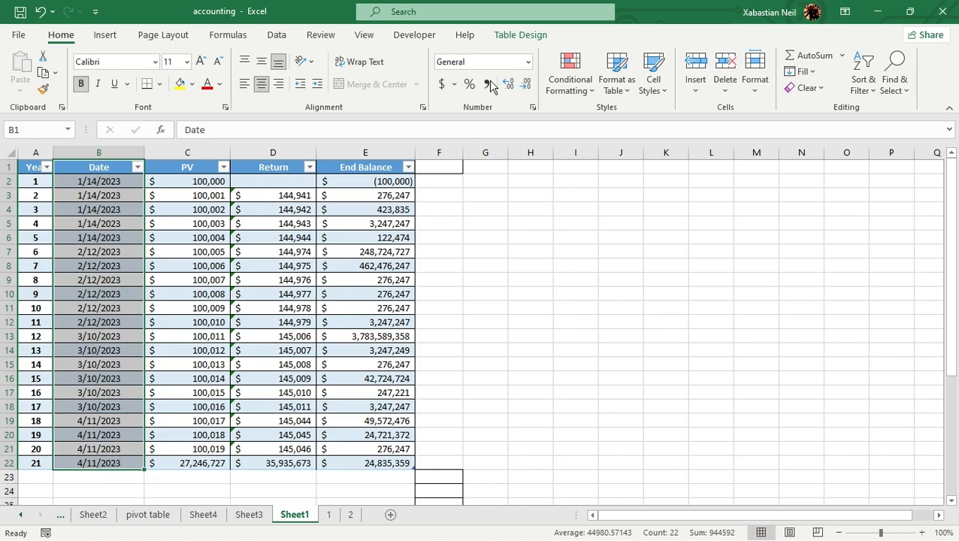
click(528, 35)
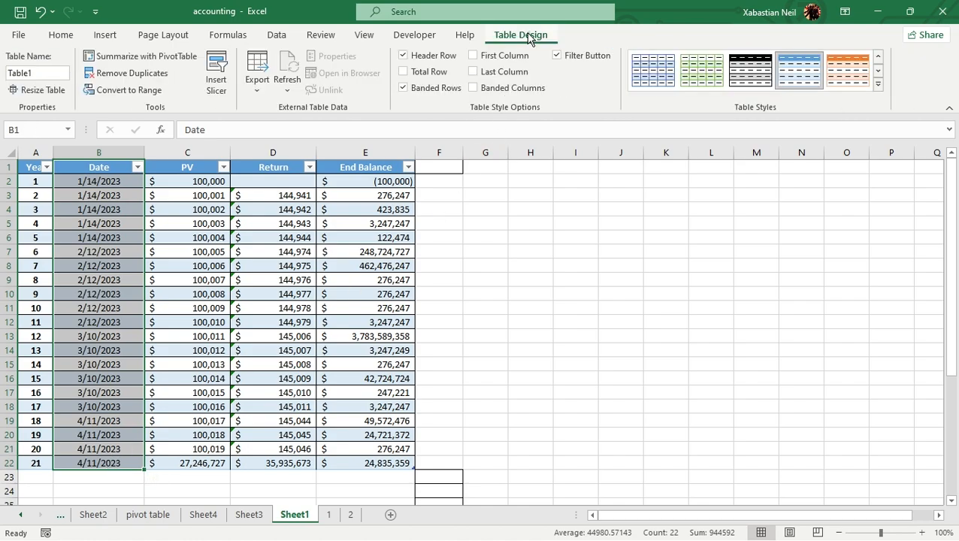
click(218, 88)
click(385, 166)
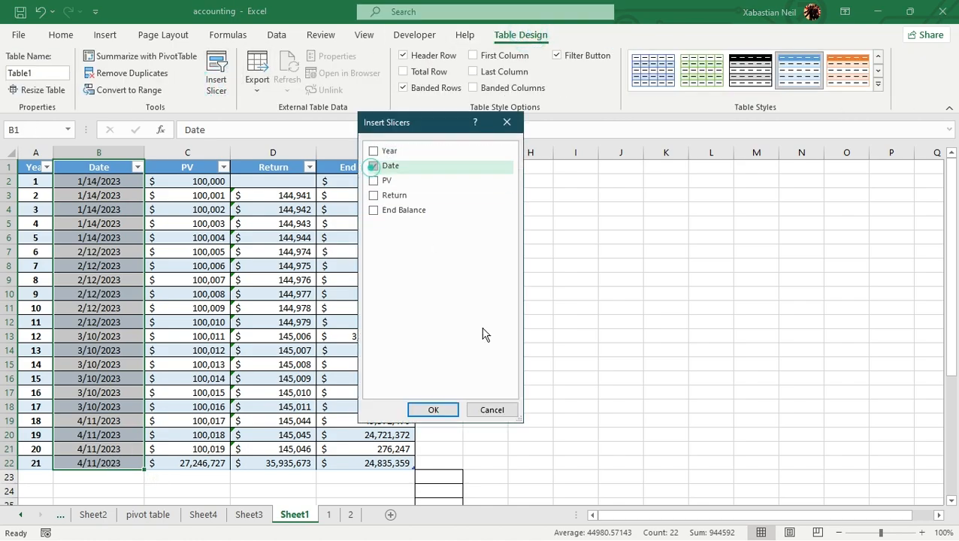
click(430, 410)
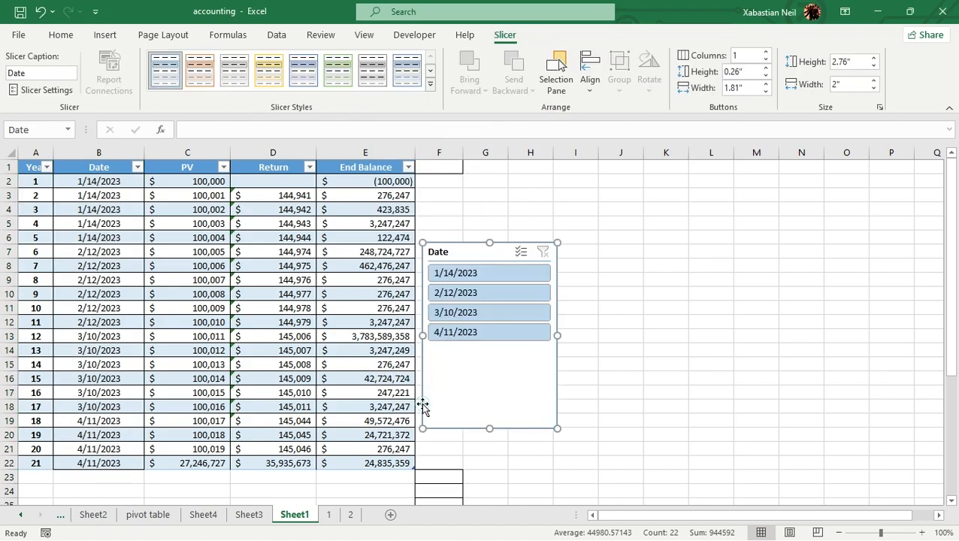
Copy the Date slicer from Sheet1 onto the Dashboard and place it directly below the line chart, starting at cell A36
right_click(472, 255)
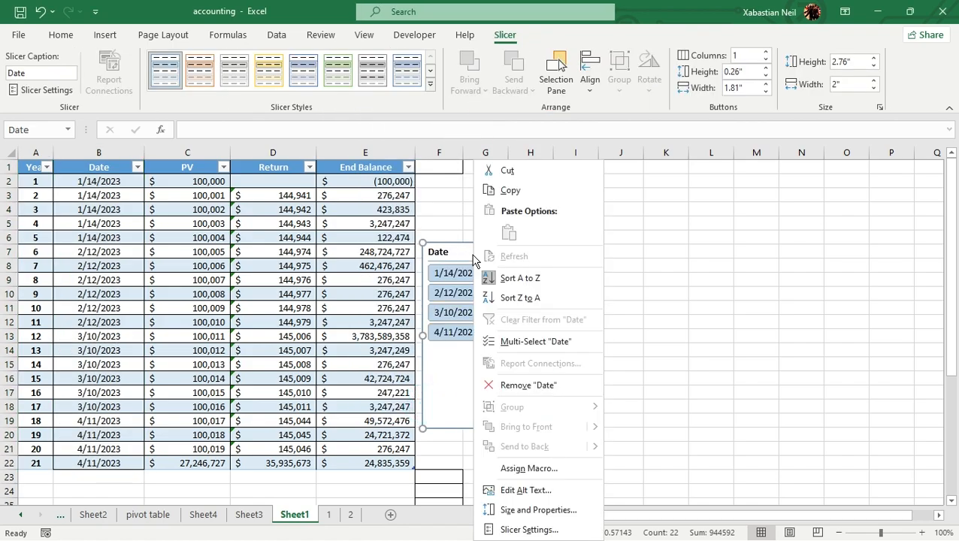
click(510, 197)
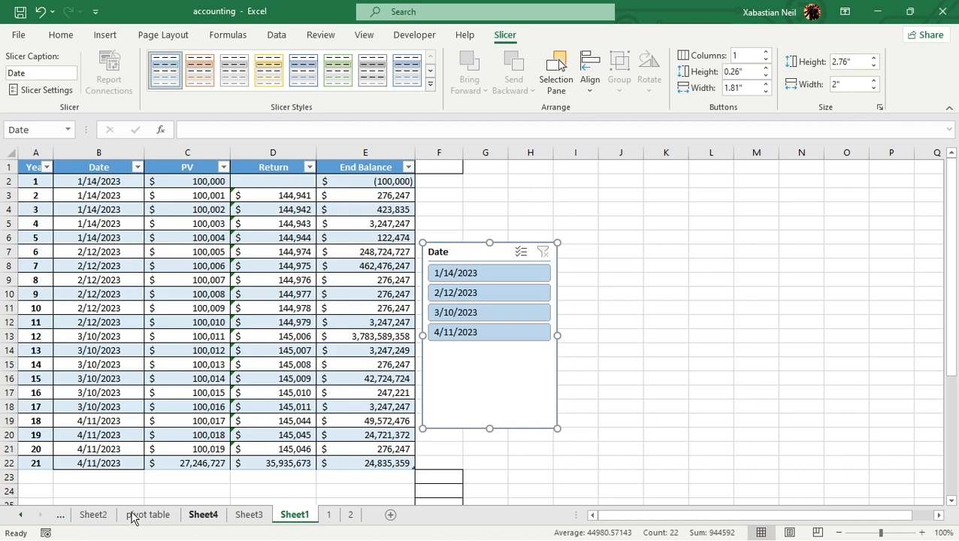
click(60, 514)
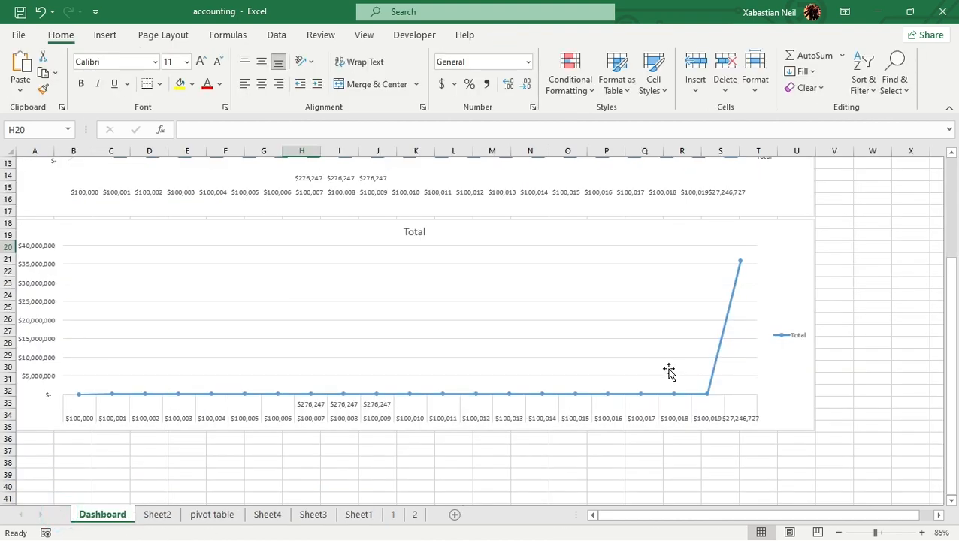
scroll(669, 371, down, 2)
click(422, 398)
right_click(422, 399)
click(457, 94)
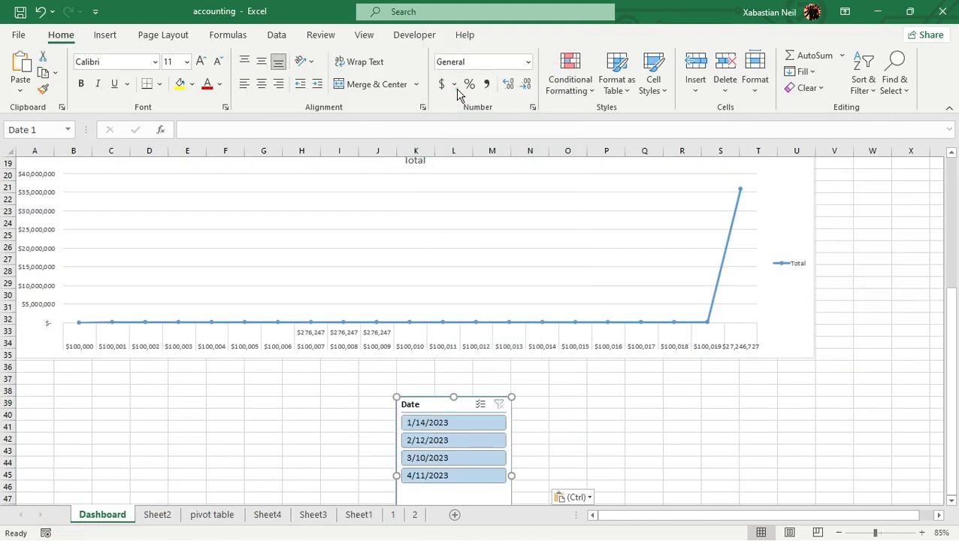
drag(422, 406, 42, 371)
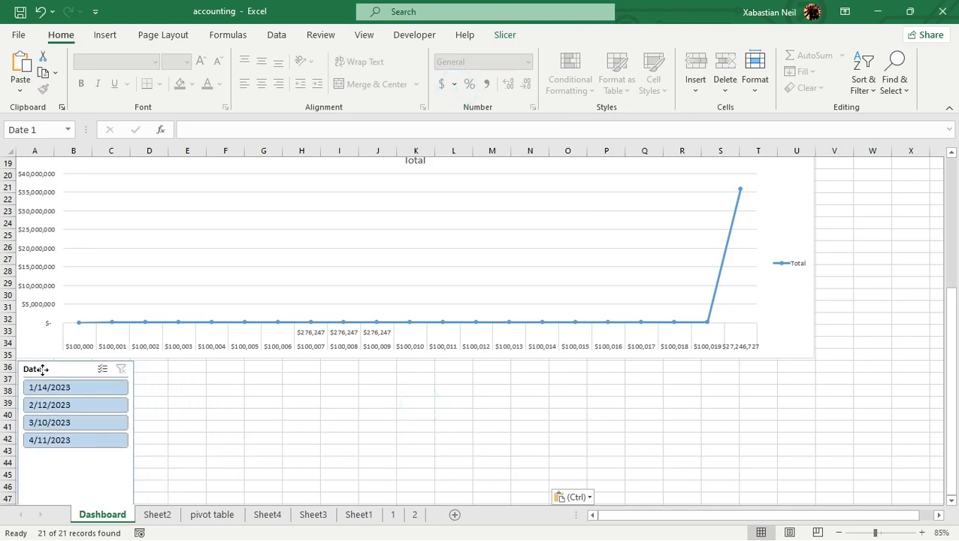
Filter by 2/12/2023, 3/10/2023, 1/14/2023 and finally 4/11/2023 with the Dashboard's Date slicer, and check both charts for each response
click(72, 406)
click(88, 423)
click(81, 388)
click(79, 441)
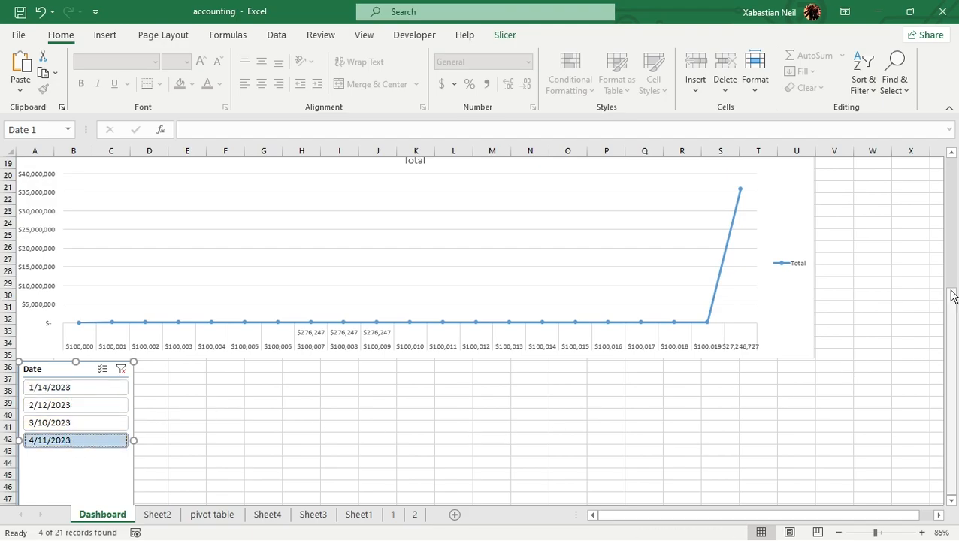
drag(953, 296, 952, 161)
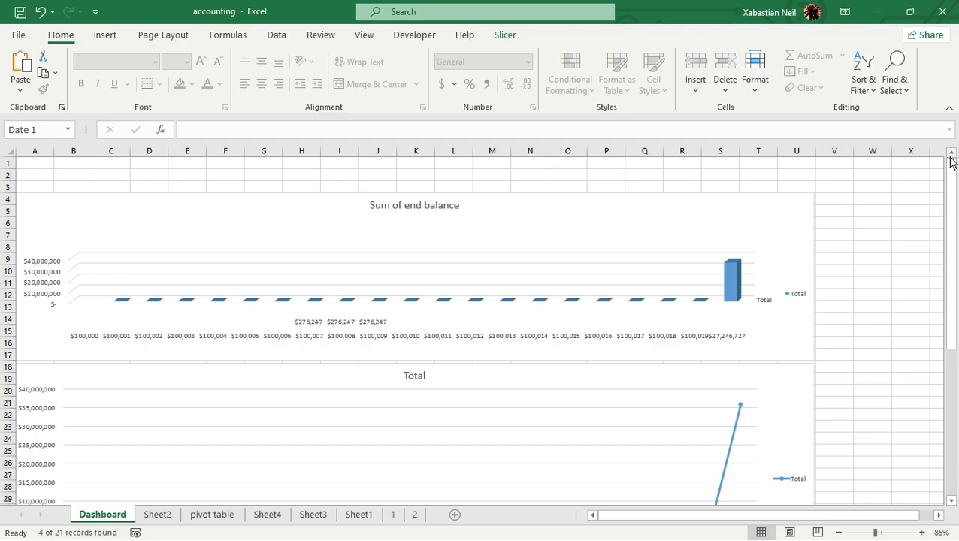
scroll(751, 226, down, 2)
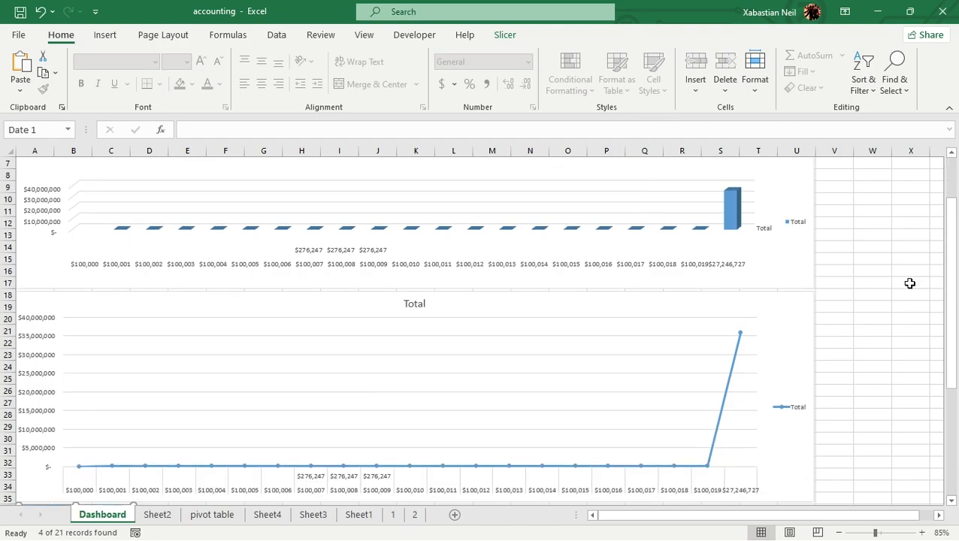